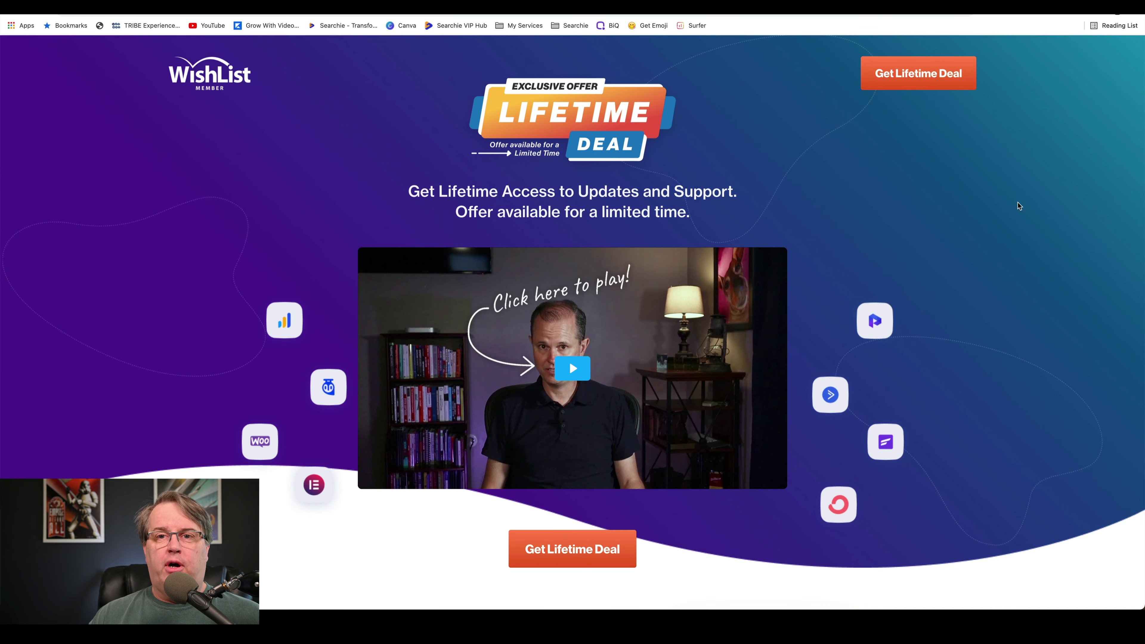
# Review the lifetime deal pricing plans for 1, 5 and 20 sites on the WishList Member offer page
pyautogui.scroll(-7, 1019, 206)
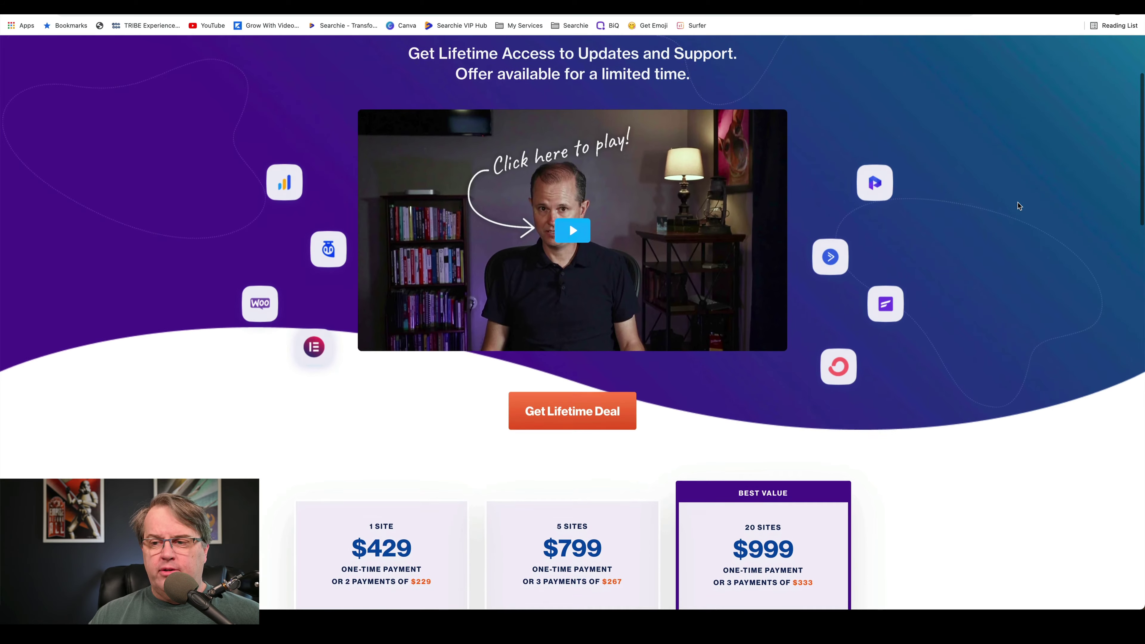
pyautogui.scroll(-5, 1020, 206)
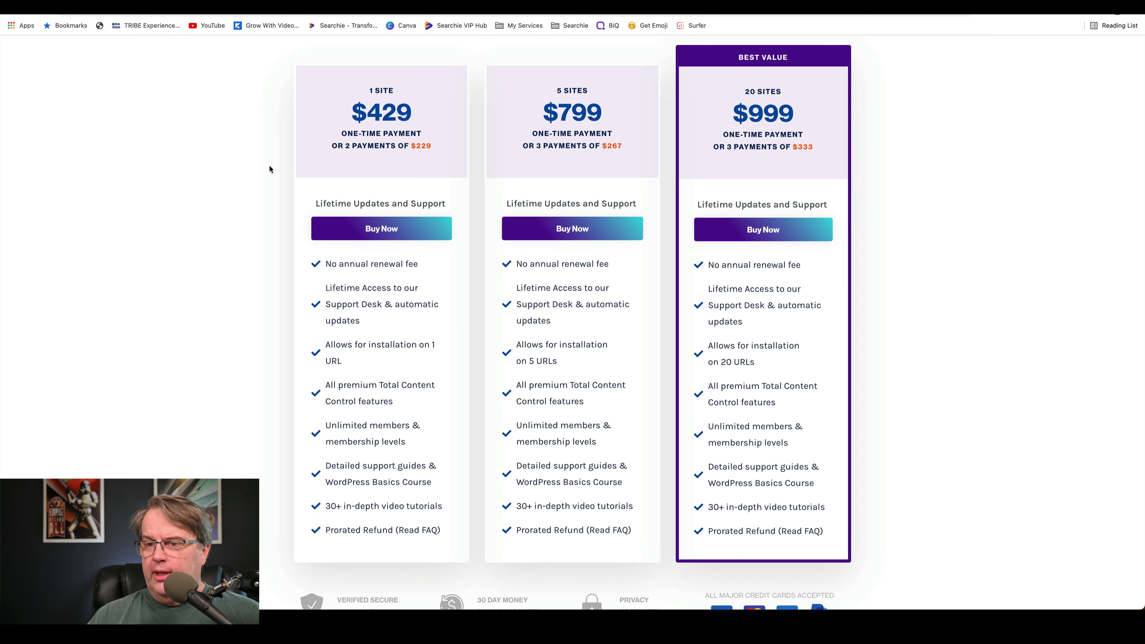
pyautogui.scroll(-1, 270, 163)
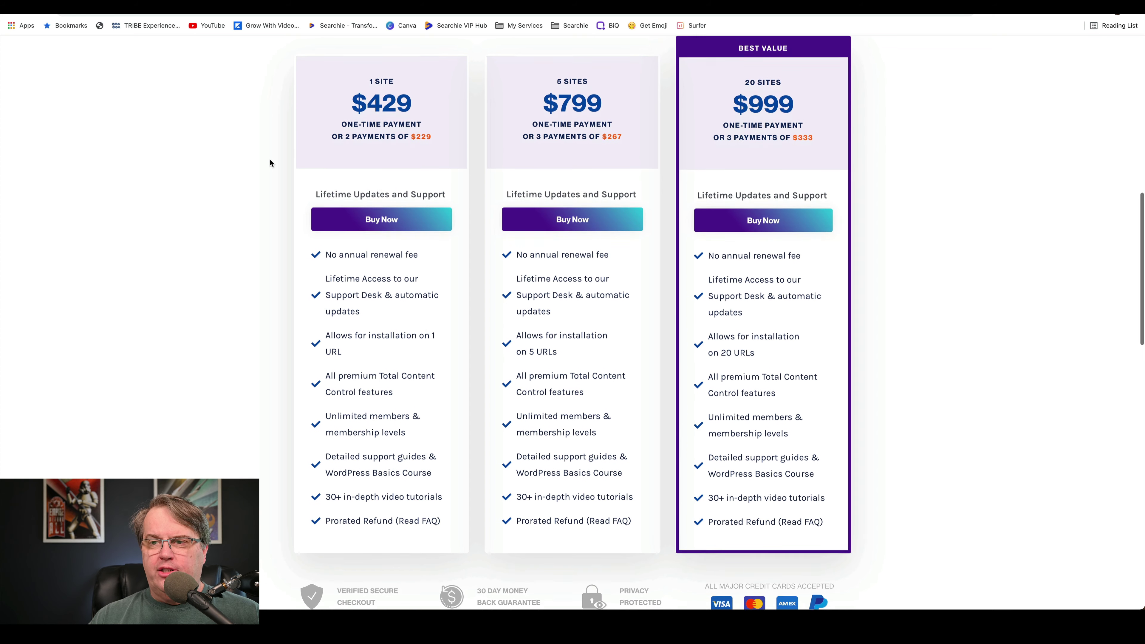
pyautogui.scroll(1, 269, 163)
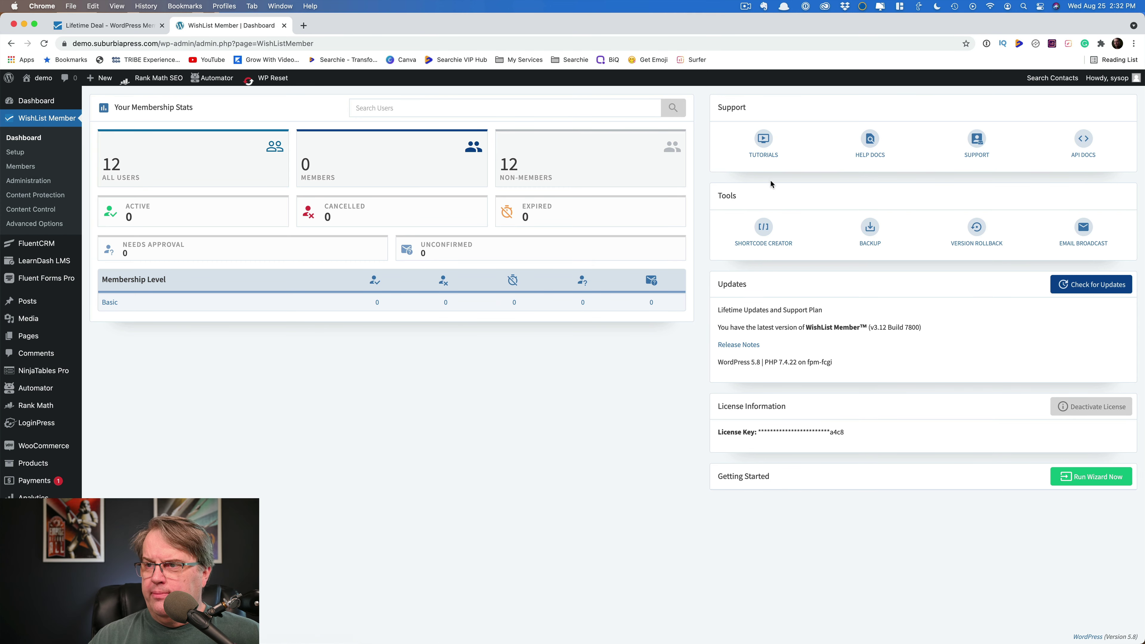
# Create a new membership level named Pro in the WishList Member setup
pyautogui.click(14, 153)
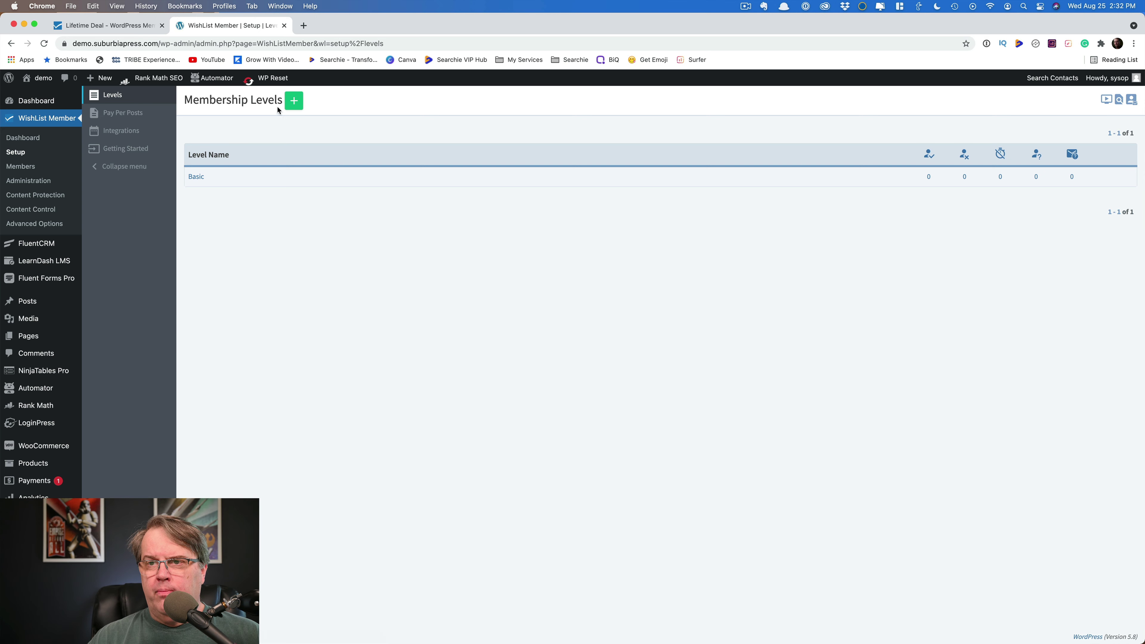
pyautogui.click(293, 103)
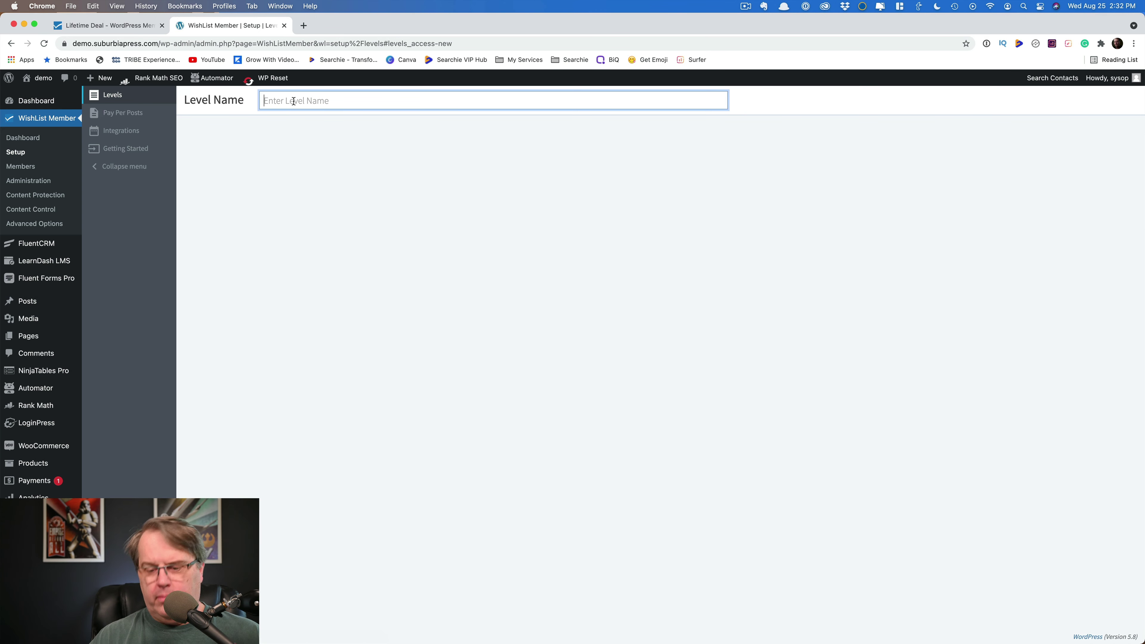
pyautogui.write('Pro')
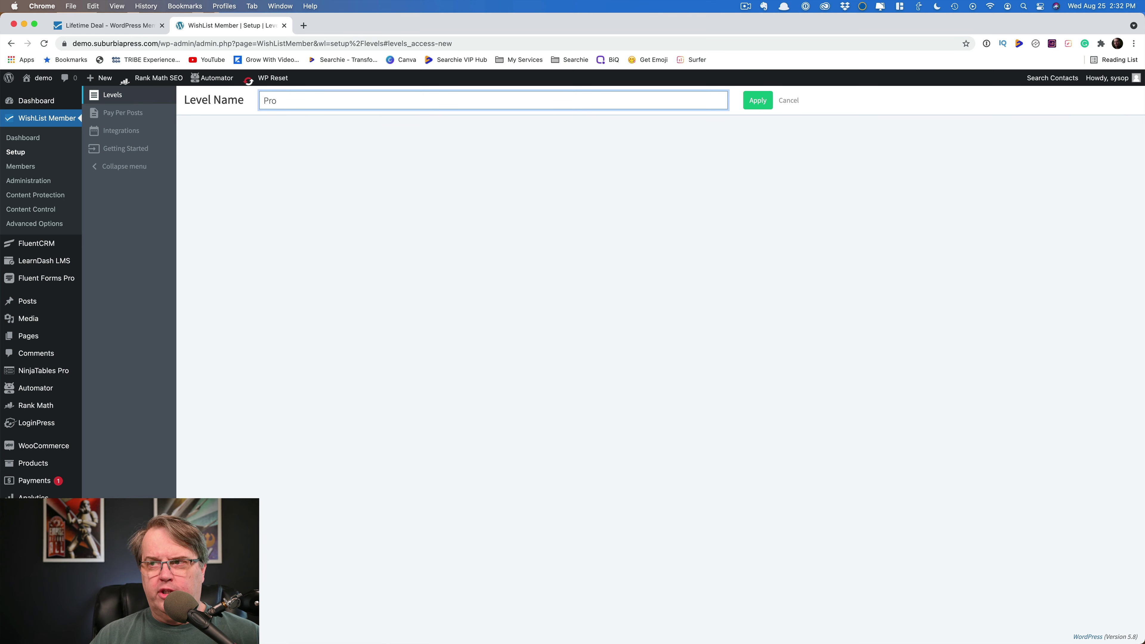
pyautogui.click(761, 101)
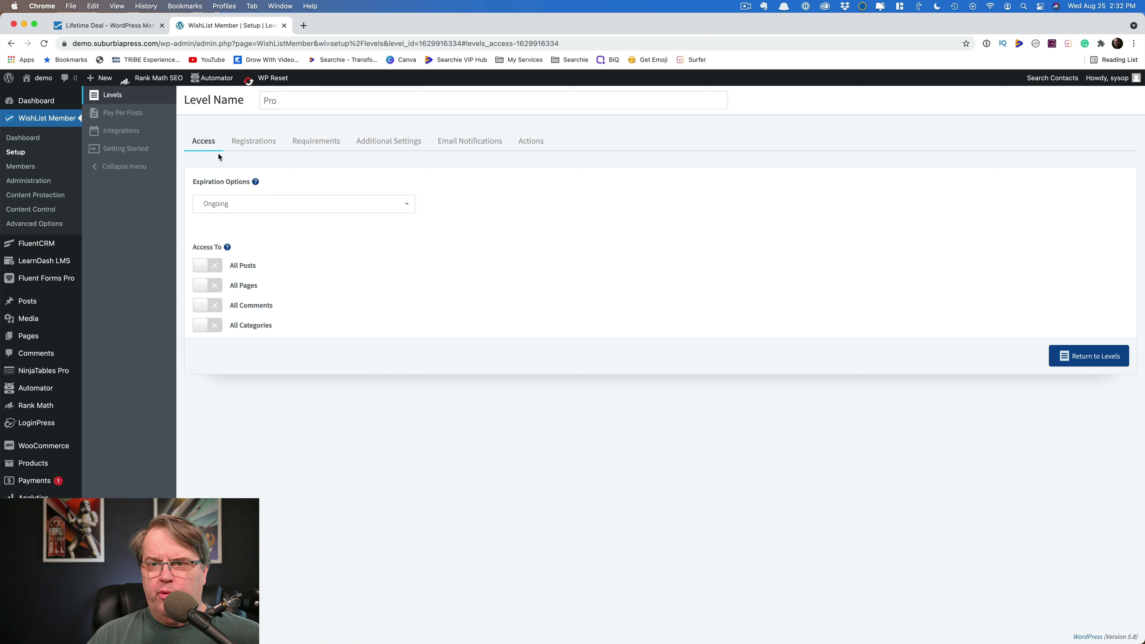
# Review the Pro level's expiration options and the help notes on its content access settings, keeping the expiration at Ongoing
pyautogui.click(365, 210)
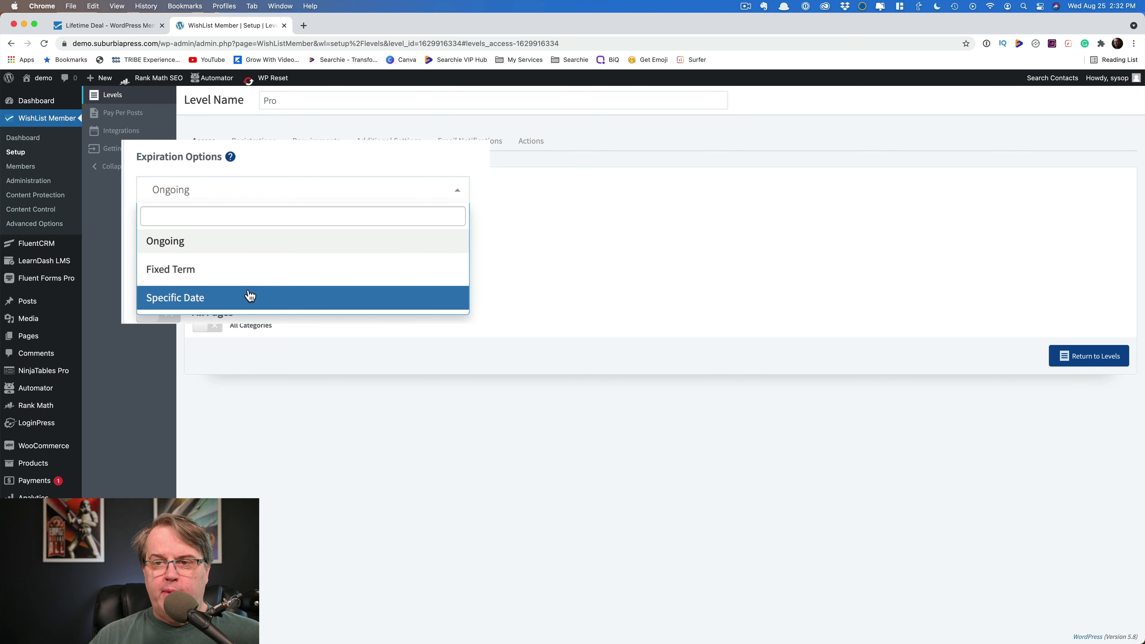
pyautogui.click(202, 246)
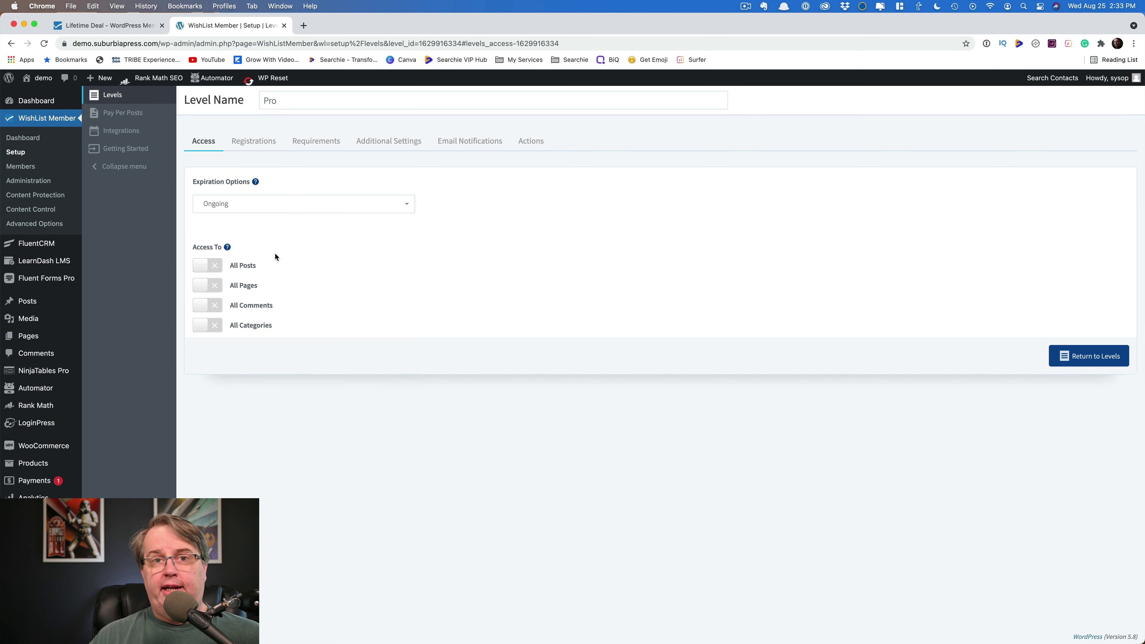
pyautogui.moveTo(228, 249)
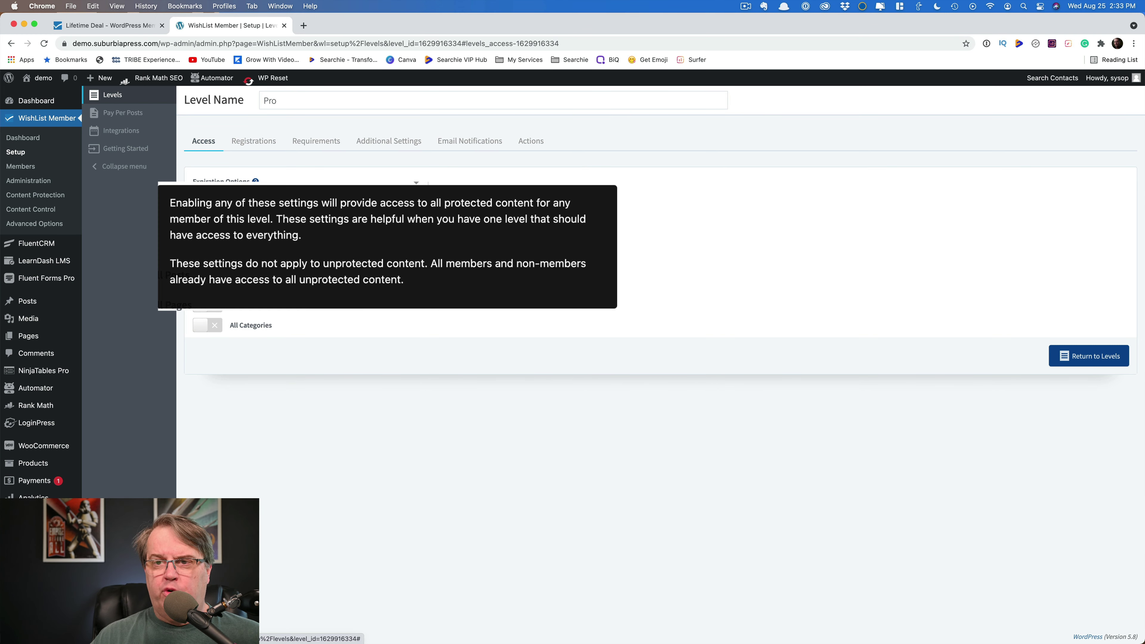
pyautogui.moveTo(256, 183)
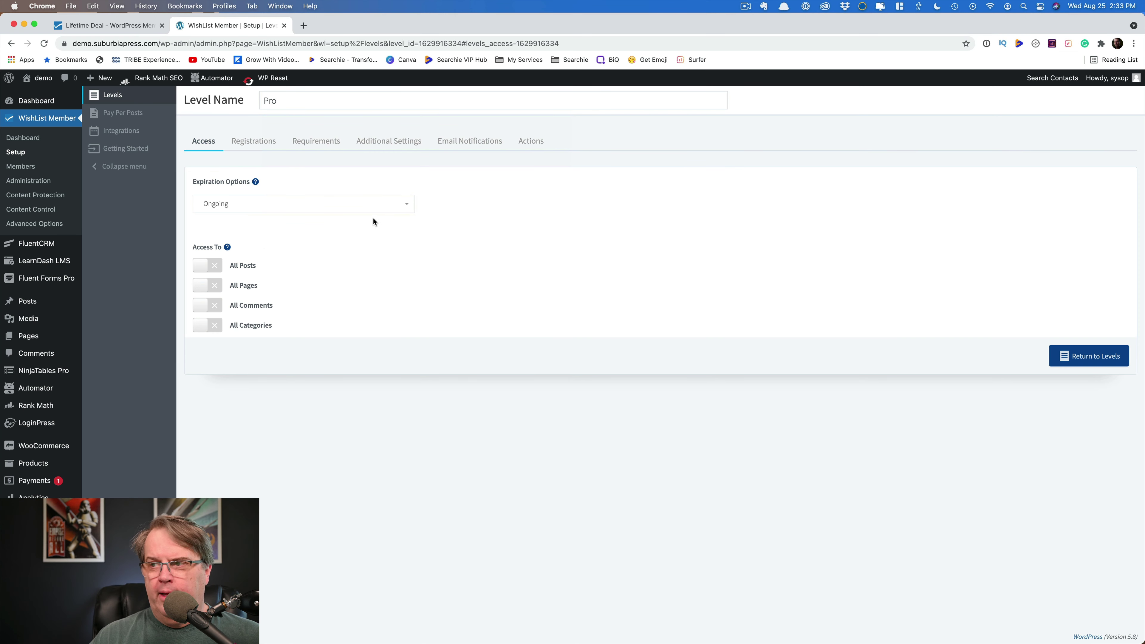
# Examine the Pro level's member registration options and the editable ending of its simple registration URL
pyautogui.click(252, 143)
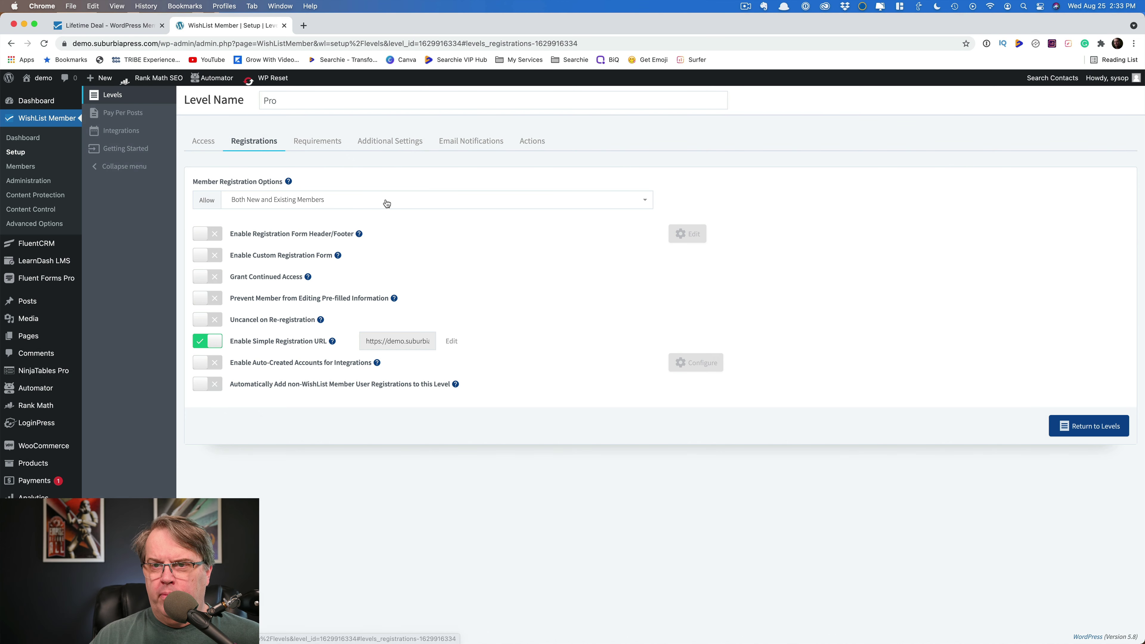
pyautogui.click(644, 200)
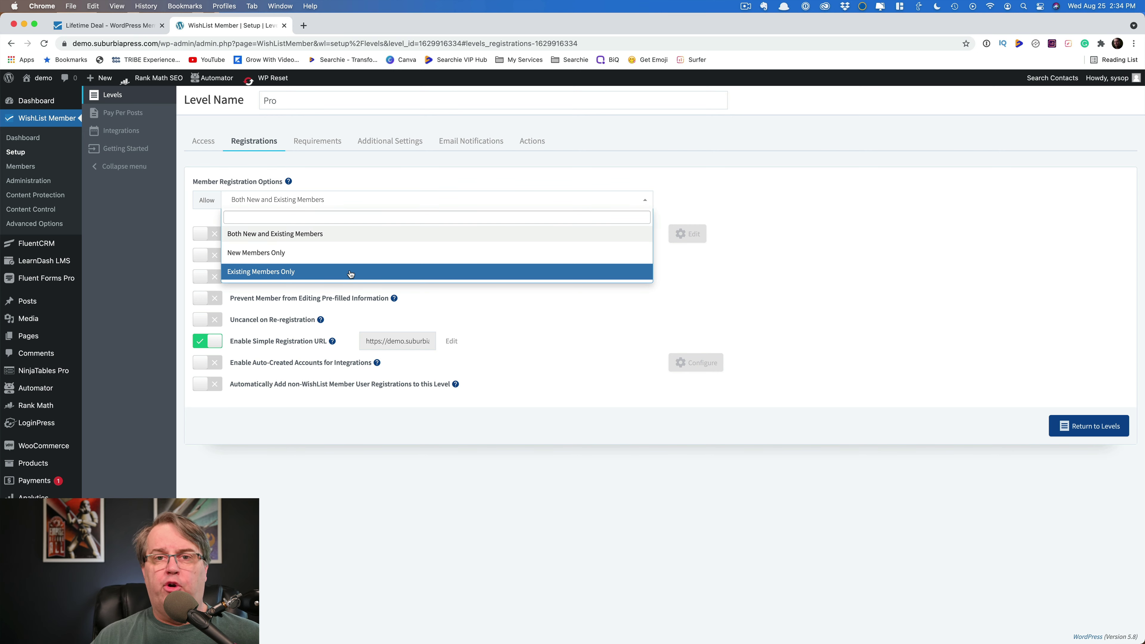
pyautogui.click(812, 240)
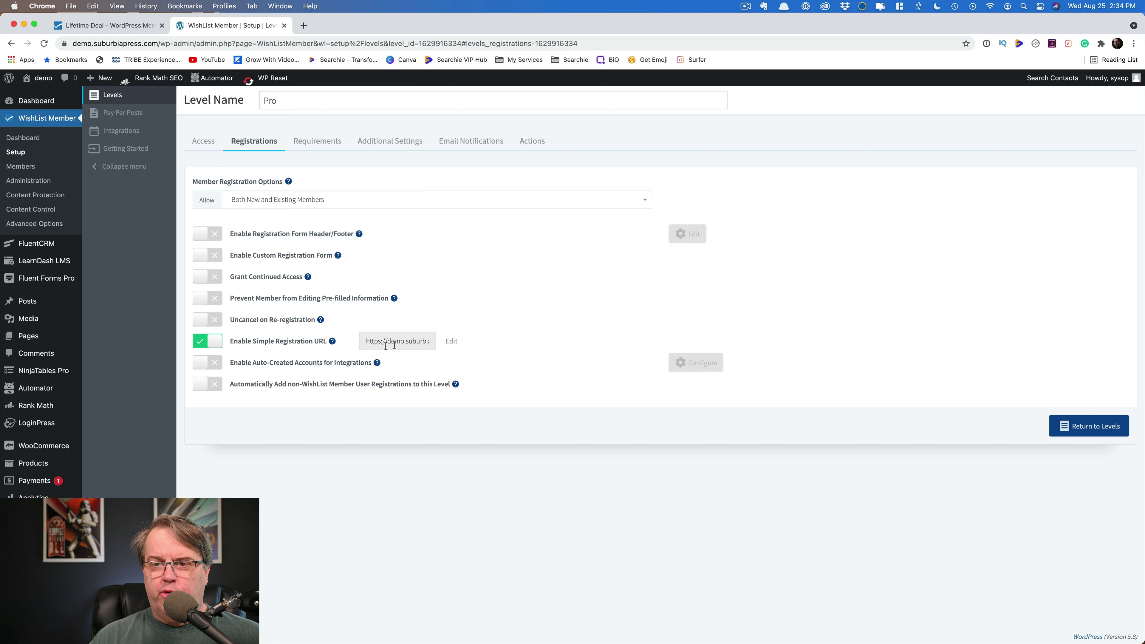
pyautogui.click(451, 341)
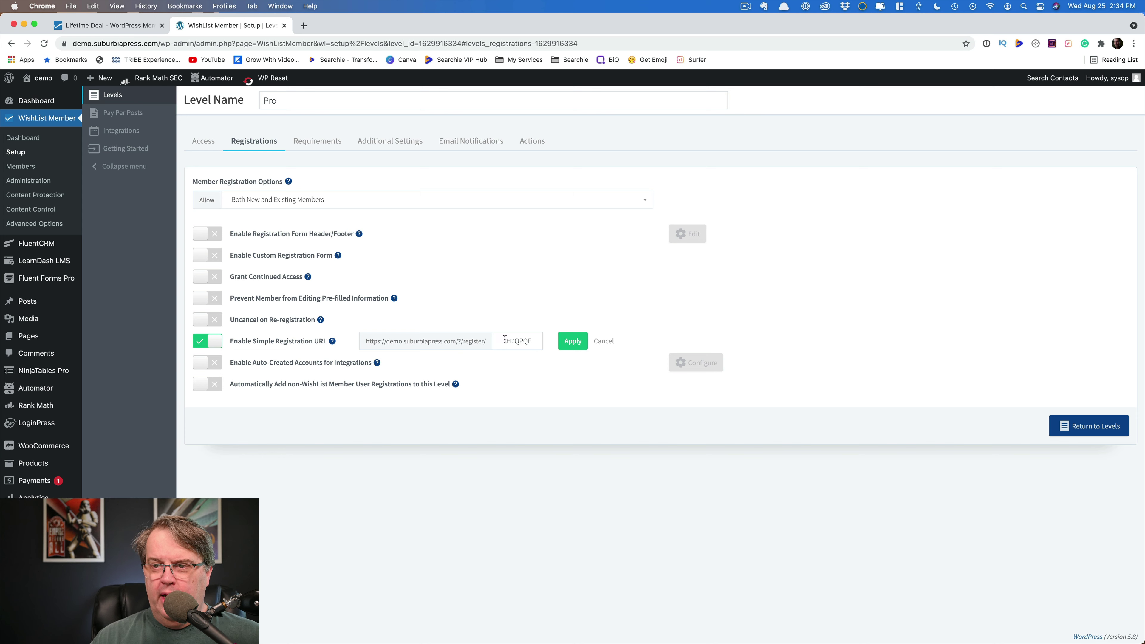
pyautogui.moveTo(502, 341); pyautogui.dragTo(540, 340)
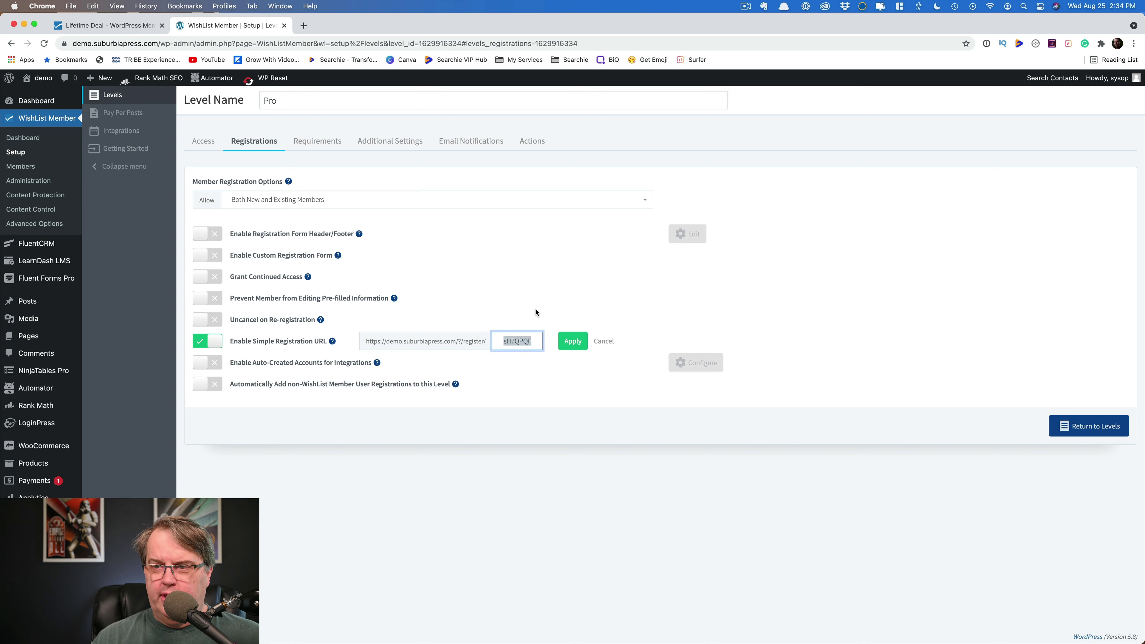
pyautogui.click(607, 341)
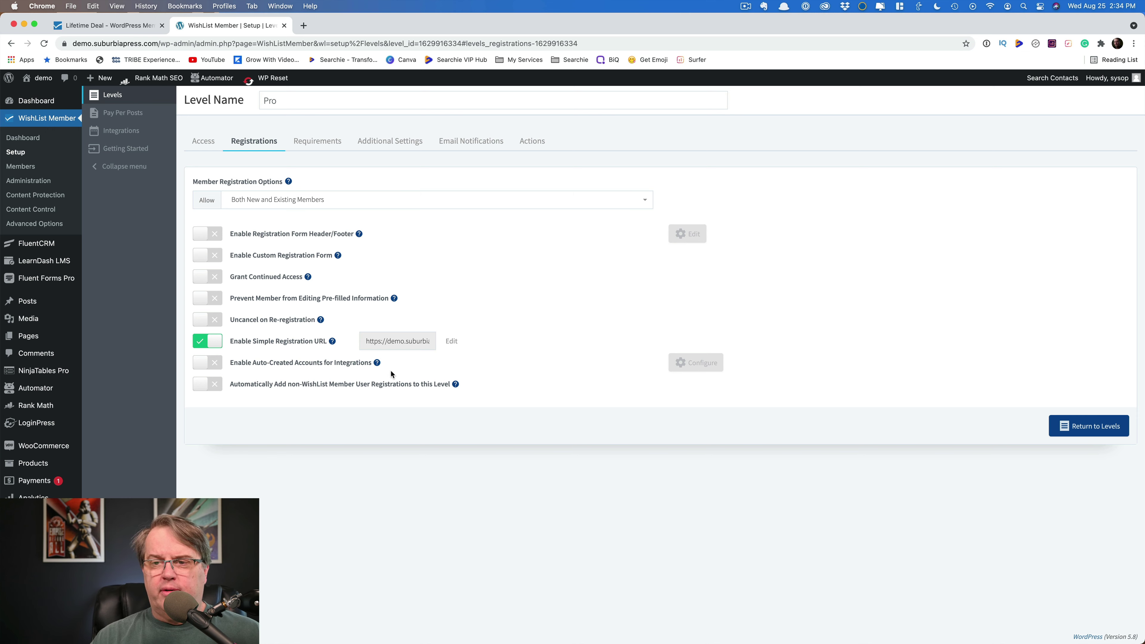
# Disable the Pro level's simple registration URL and prevent members from editing pre-filled information
pyautogui.click(213, 345)
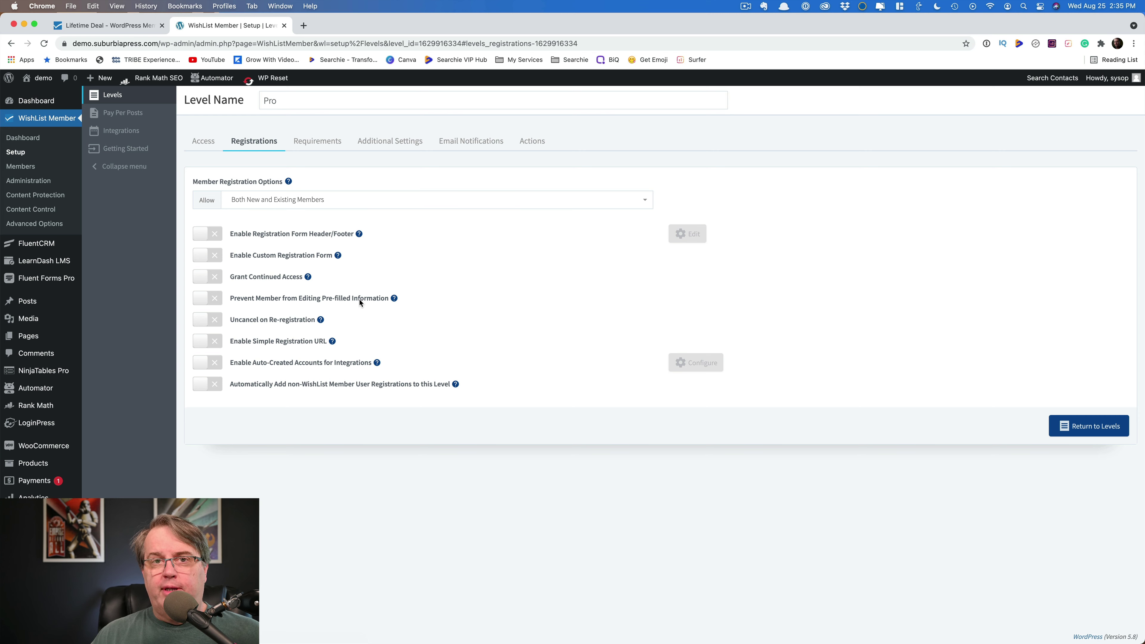
pyautogui.moveTo(395, 301)
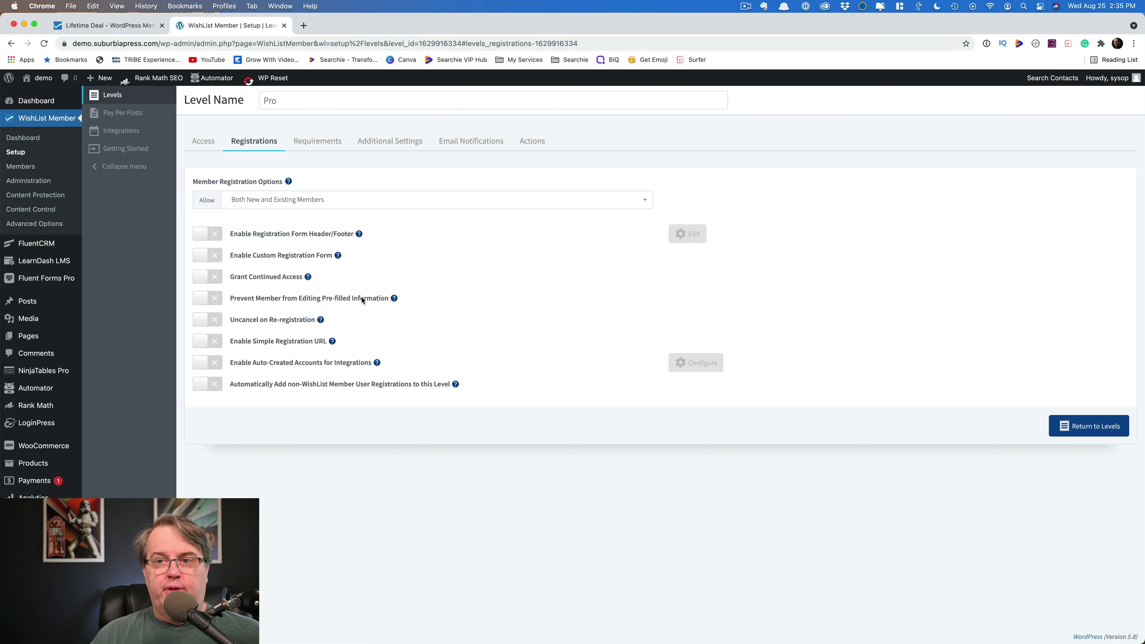
pyautogui.click(217, 300)
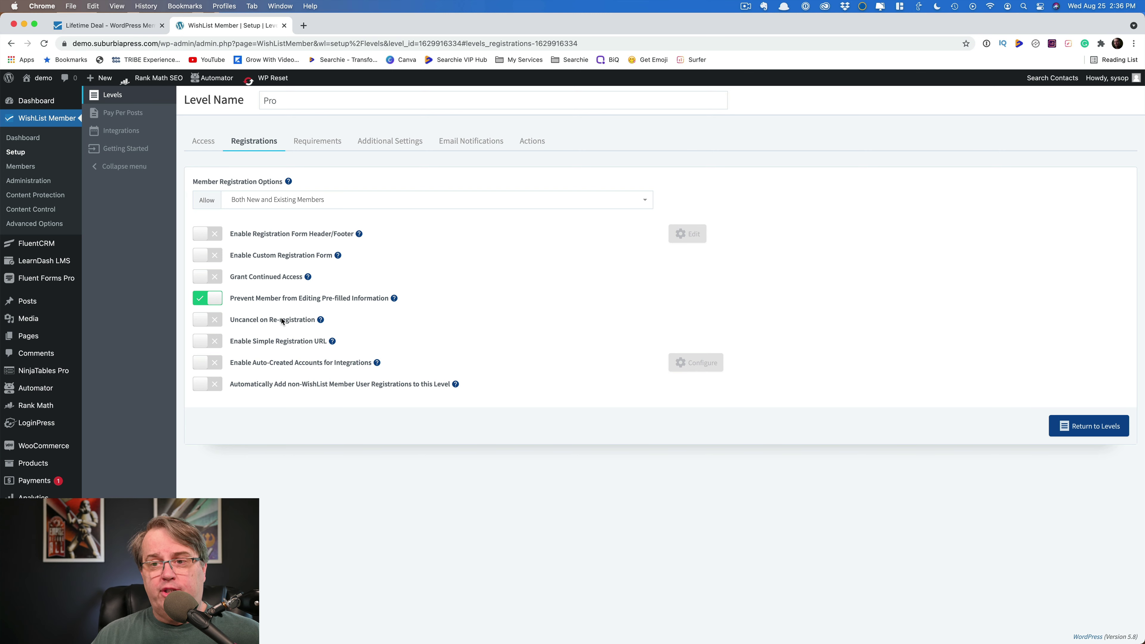
pyautogui.moveTo(319, 321)
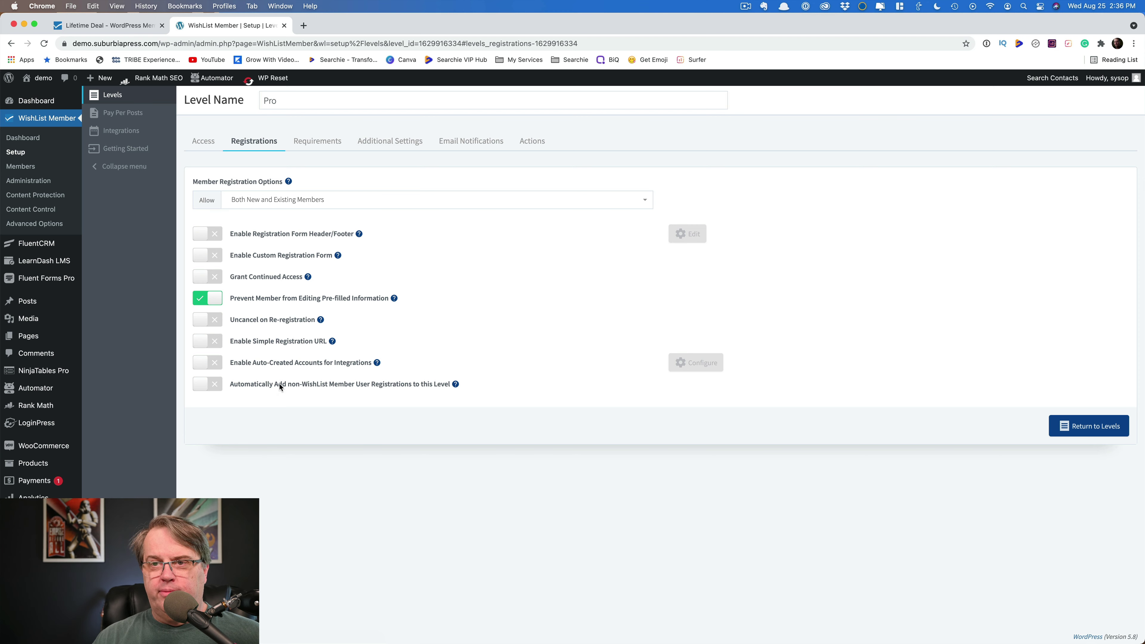
# Require admin approval for free registrations on the Pro level and open the notification settings for that requirement
pyautogui.click(319, 148)
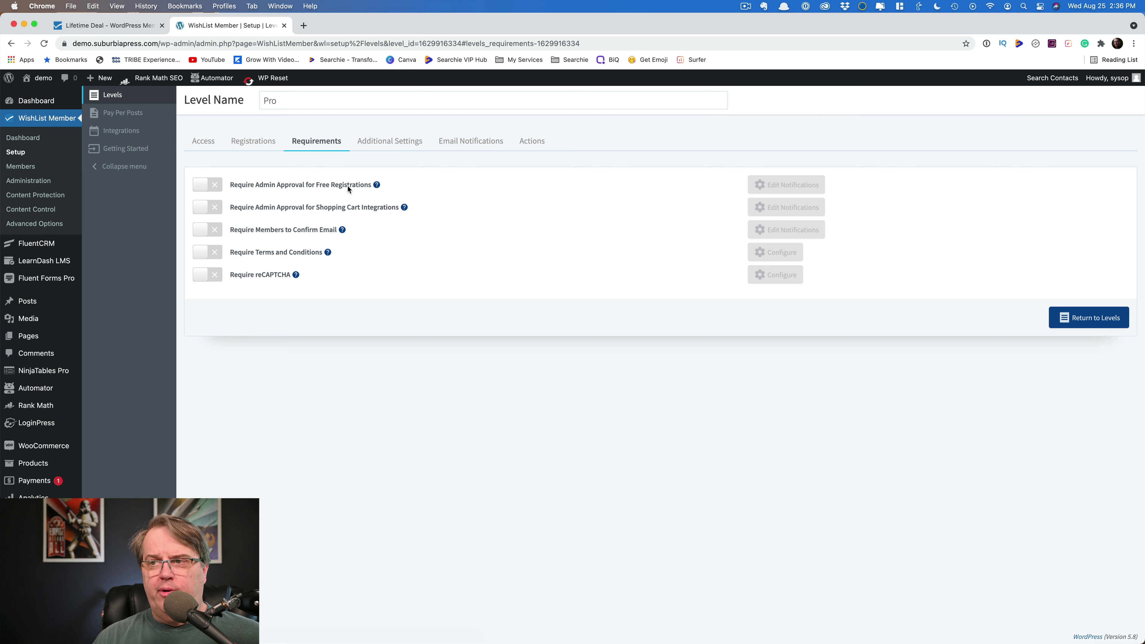
pyautogui.click(206, 186)
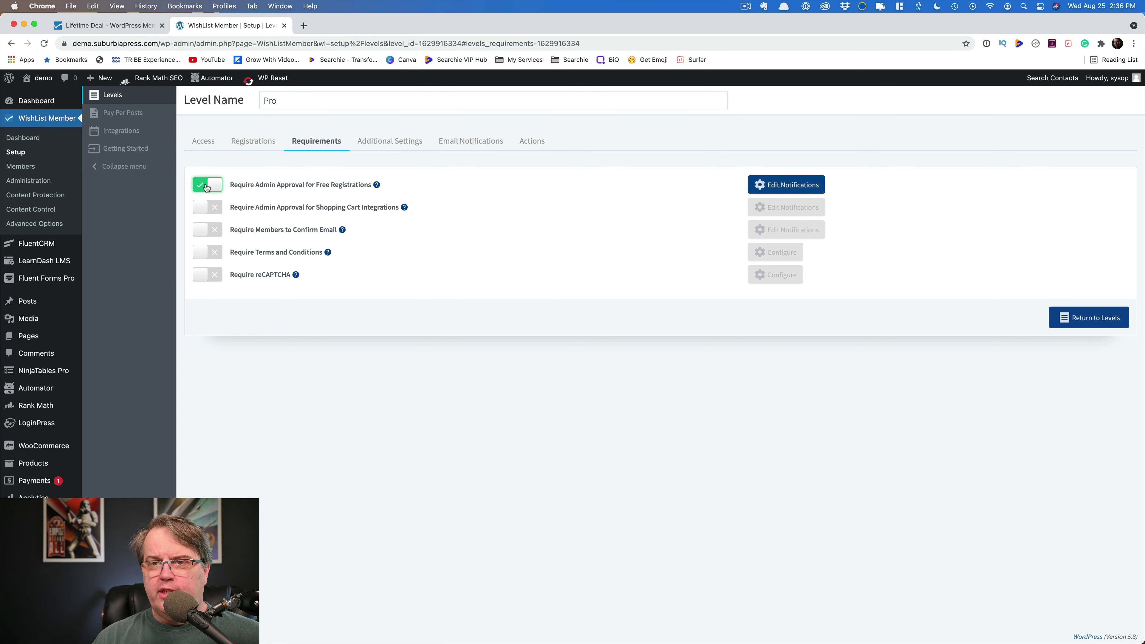
pyautogui.click(791, 185)
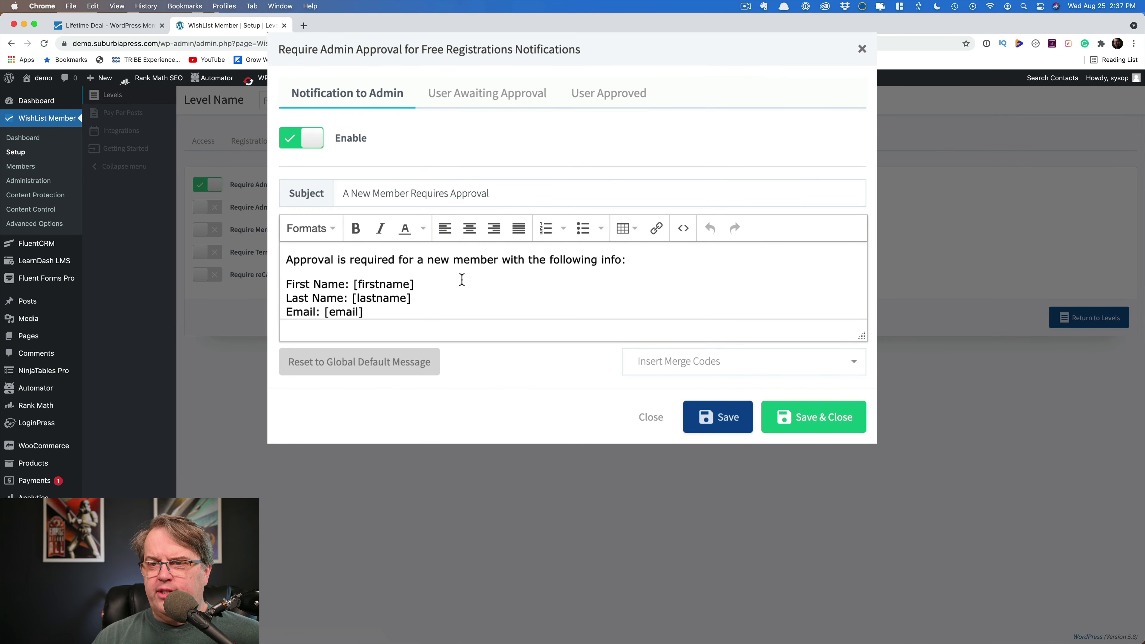
# Review the approval email sent to the admin and the merge codes available for it
pyautogui.scroll(-2, 507, 286)
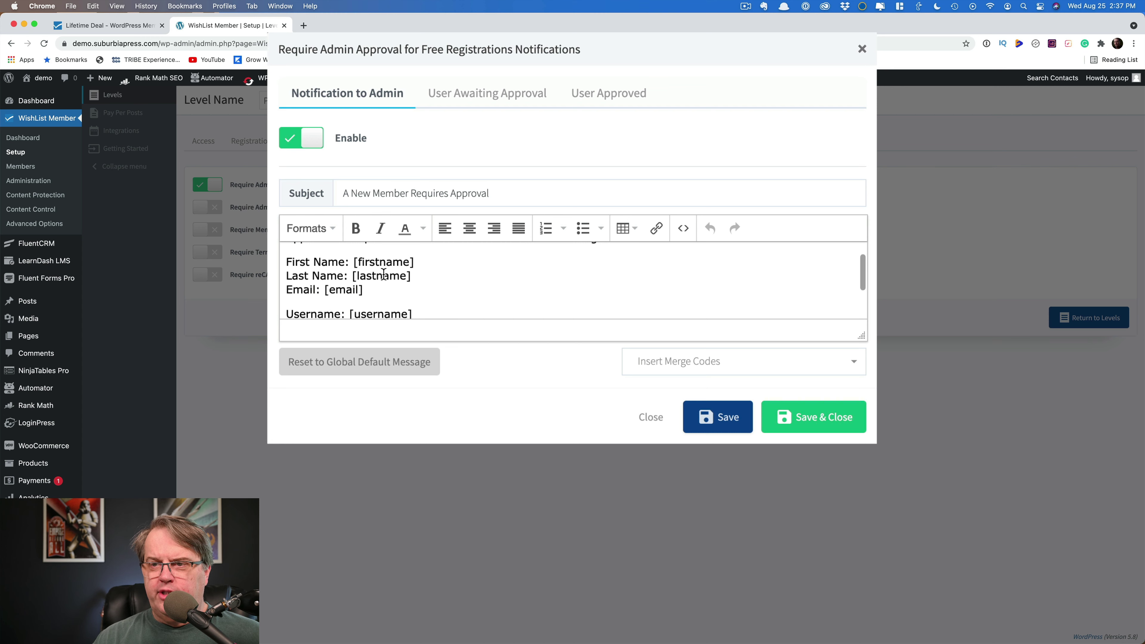
pyautogui.scroll(-2, 546, 275)
pyautogui.scroll(5, 547, 276)
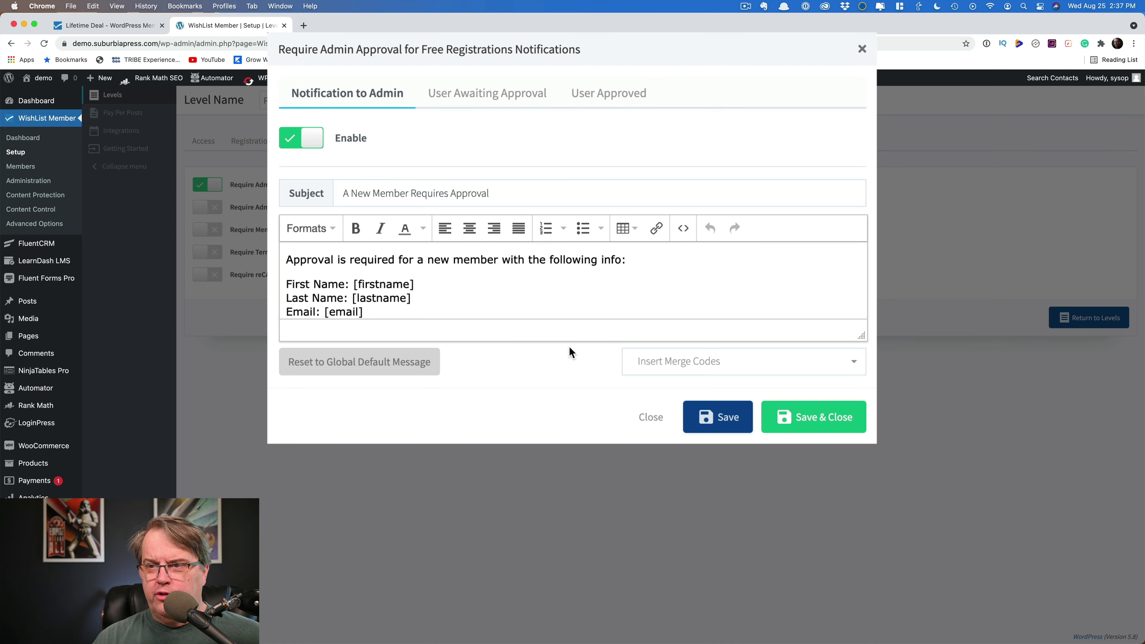
pyautogui.click(638, 368)
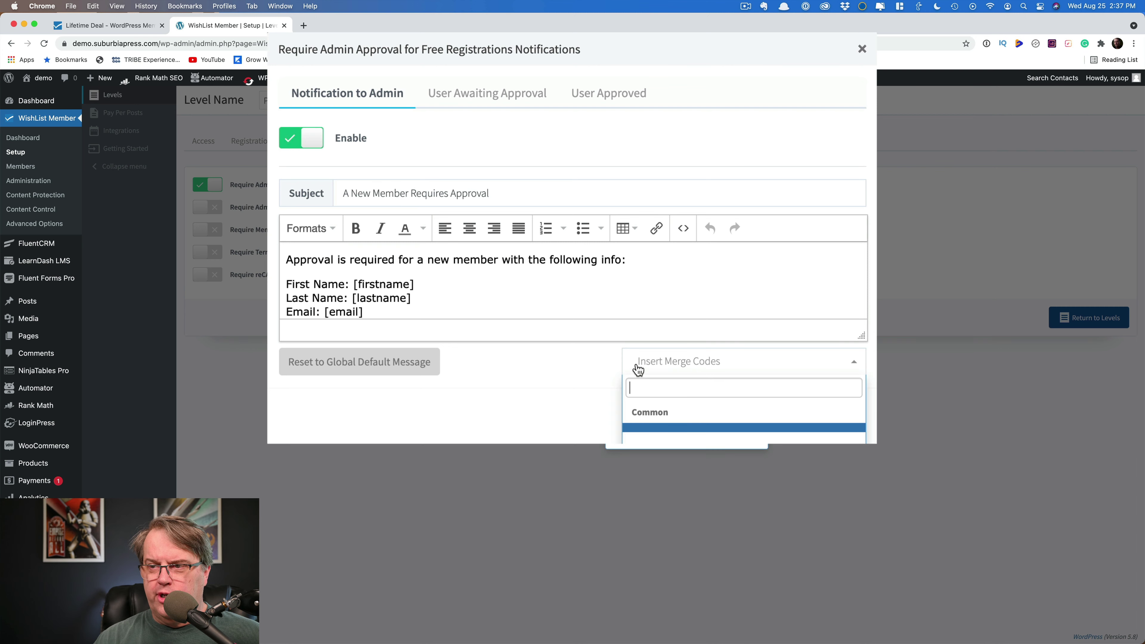
pyautogui.scroll(-6, 744, 421)
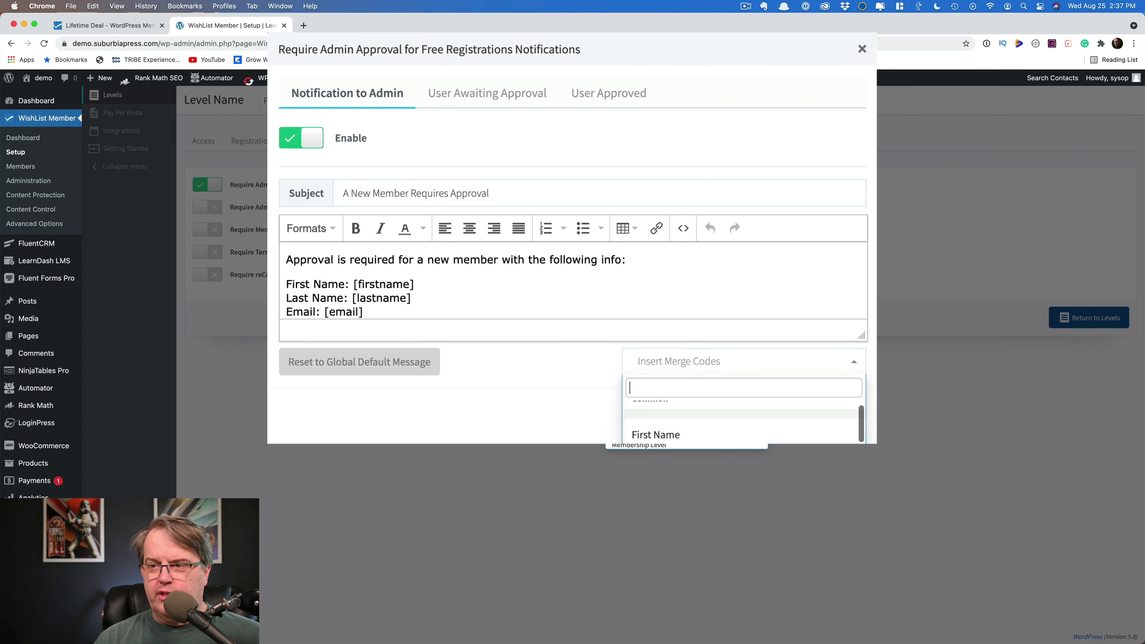
pyautogui.scroll(6, 744, 422)
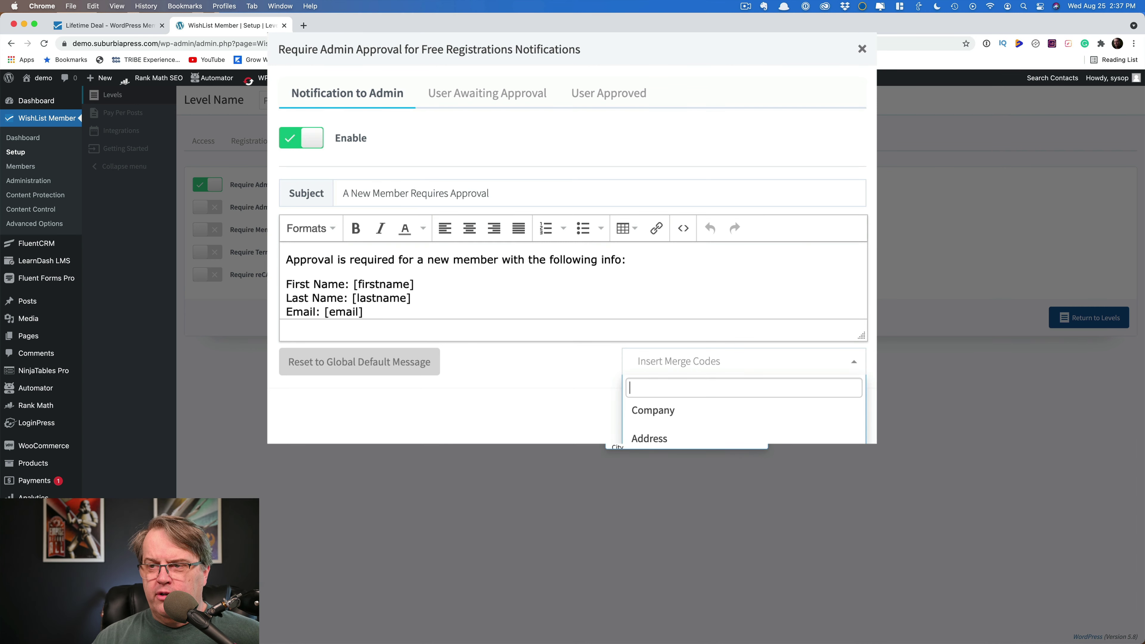
pyautogui.click(516, 435)
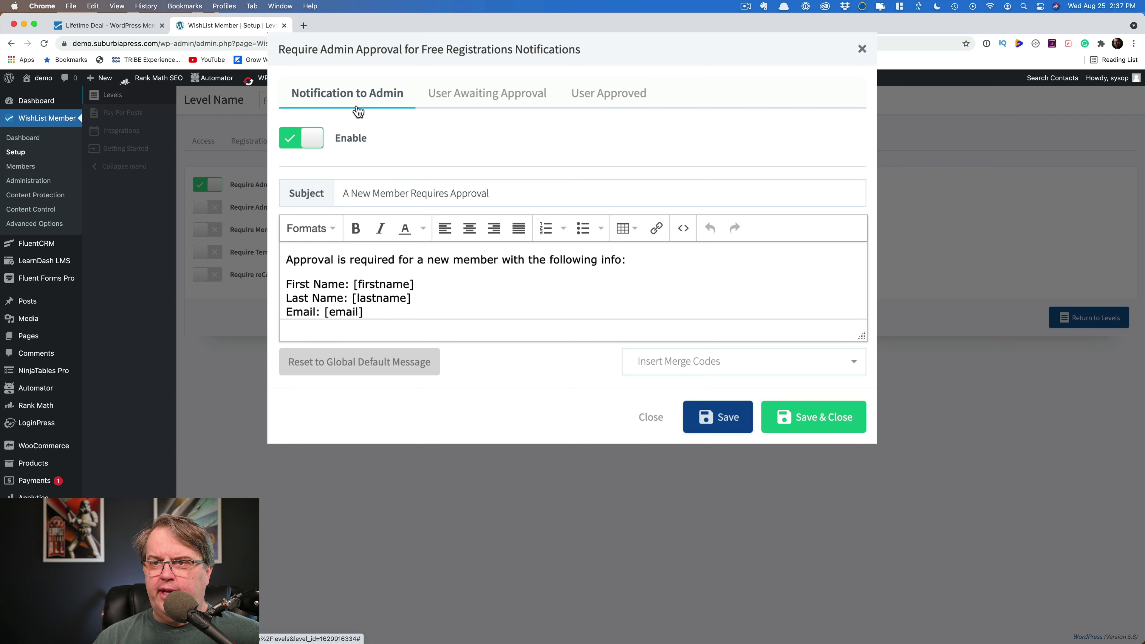
# Review the notification emails for users awaiting approval and for approved users
pyautogui.click(467, 102)
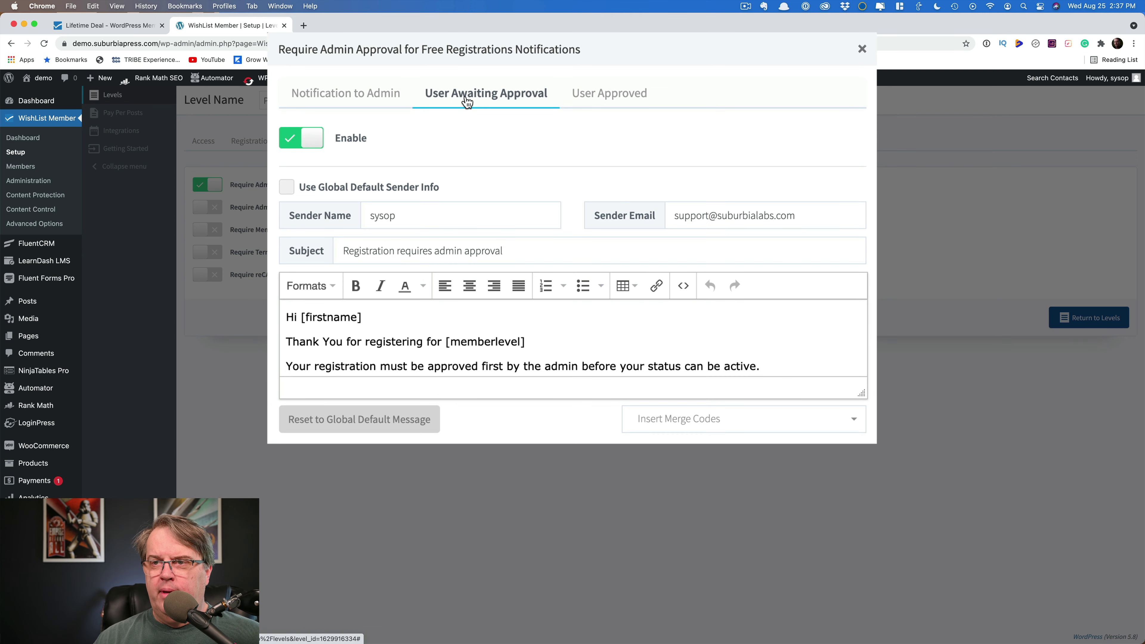
pyautogui.click(582, 97)
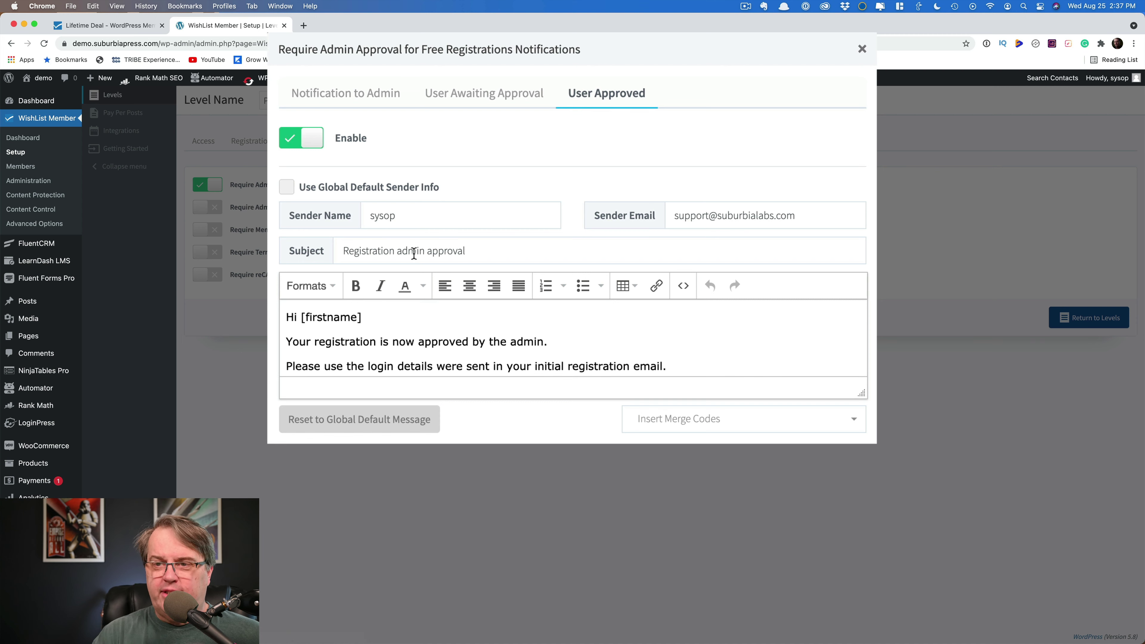
pyautogui.scroll(-2, 428, 332)
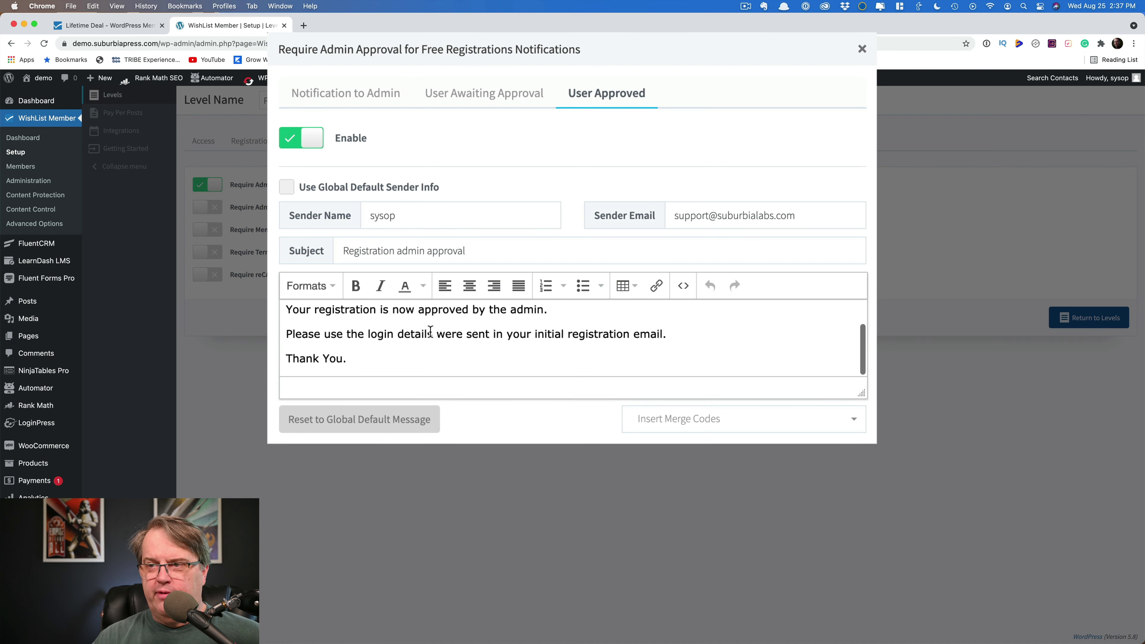
pyautogui.scroll(2, 430, 331)
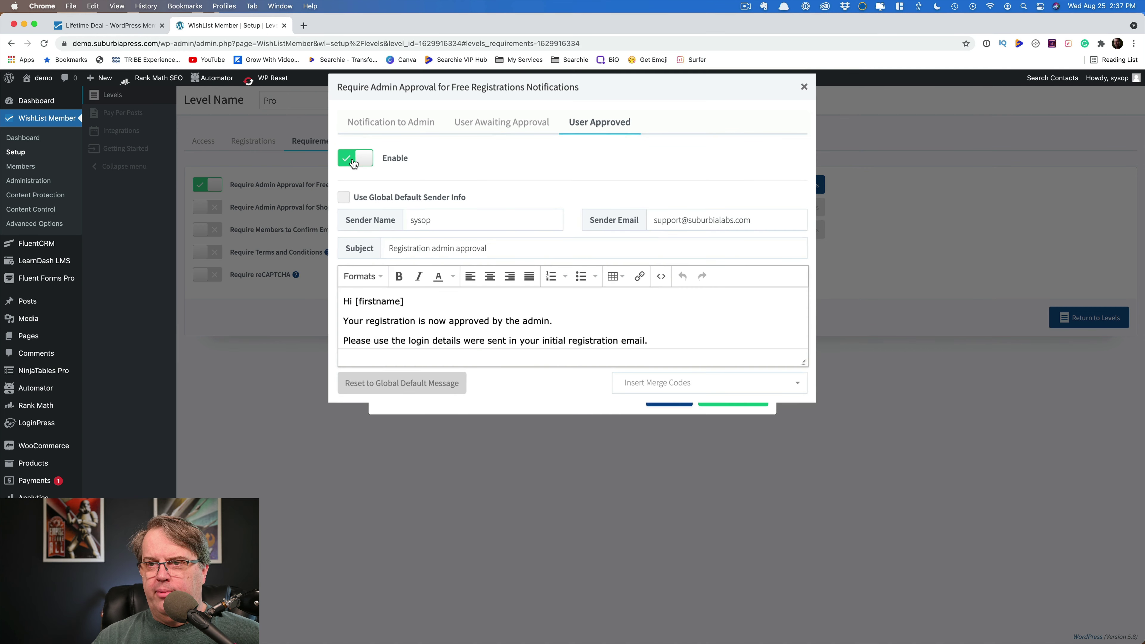
# Disable the user-approved notification email and turn off admin approval for free registrations on the Pro level
pyautogui.click(354, 162)
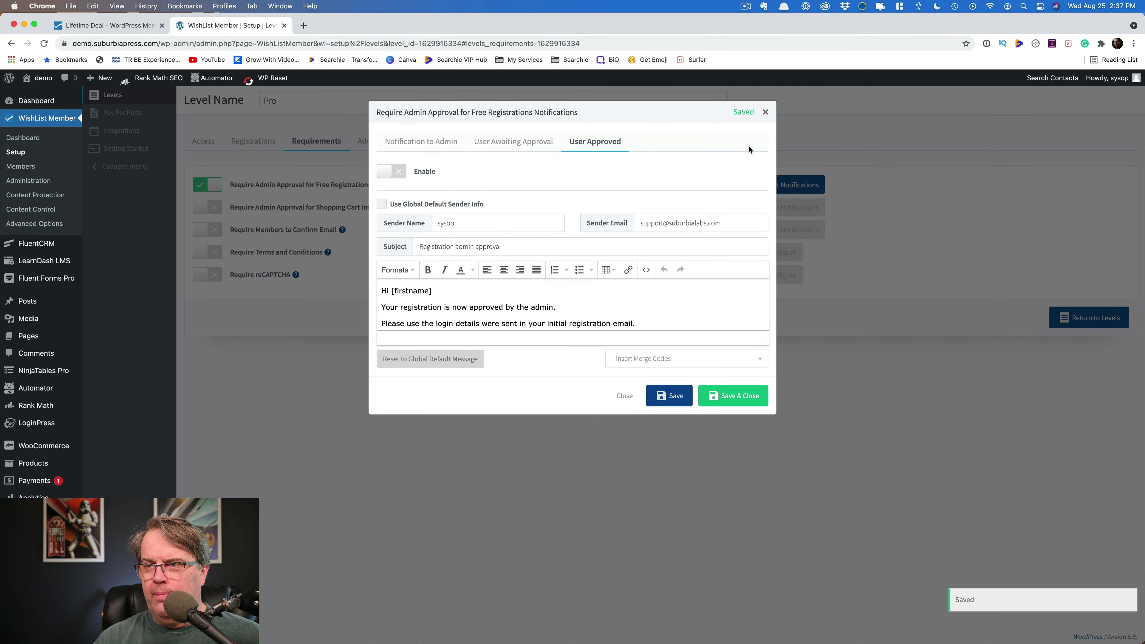
pyautogui.click(624, 397)
pyautogui.click(197, 185)
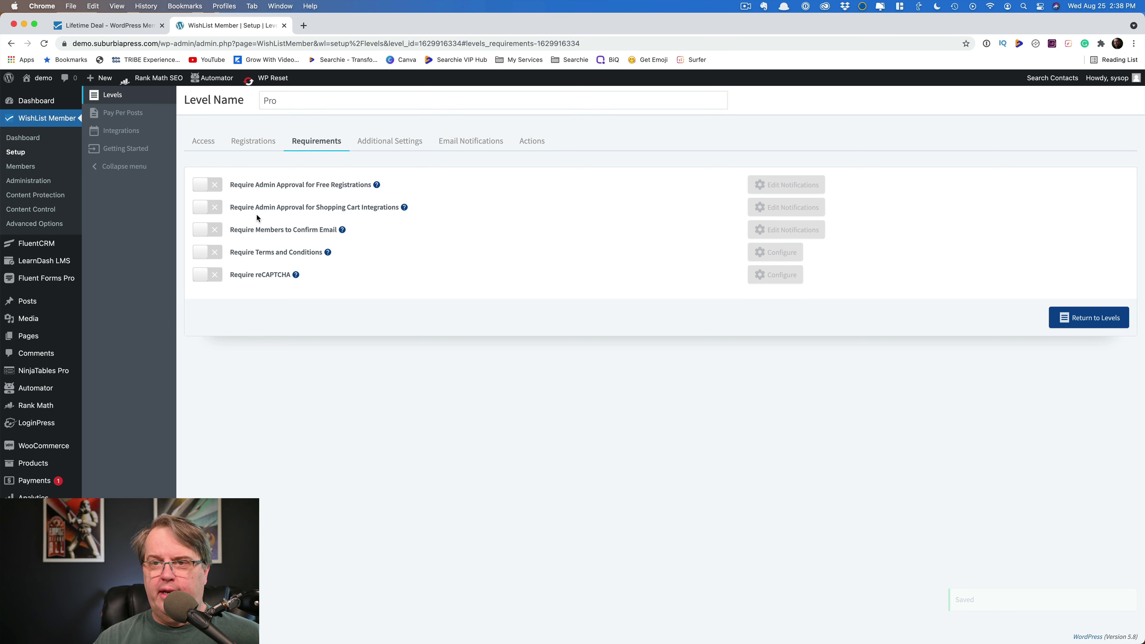
# Require Pro members to confirm their email and accept terms and conditions
pyautogui.click(212, 233)
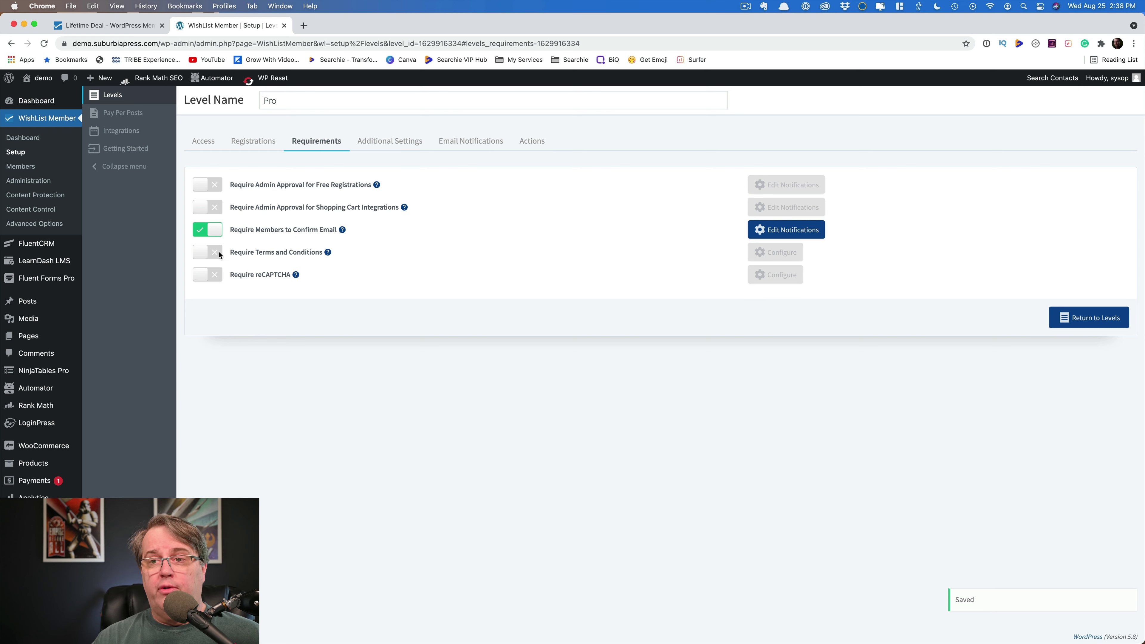
pyautogui.click(200, 256)
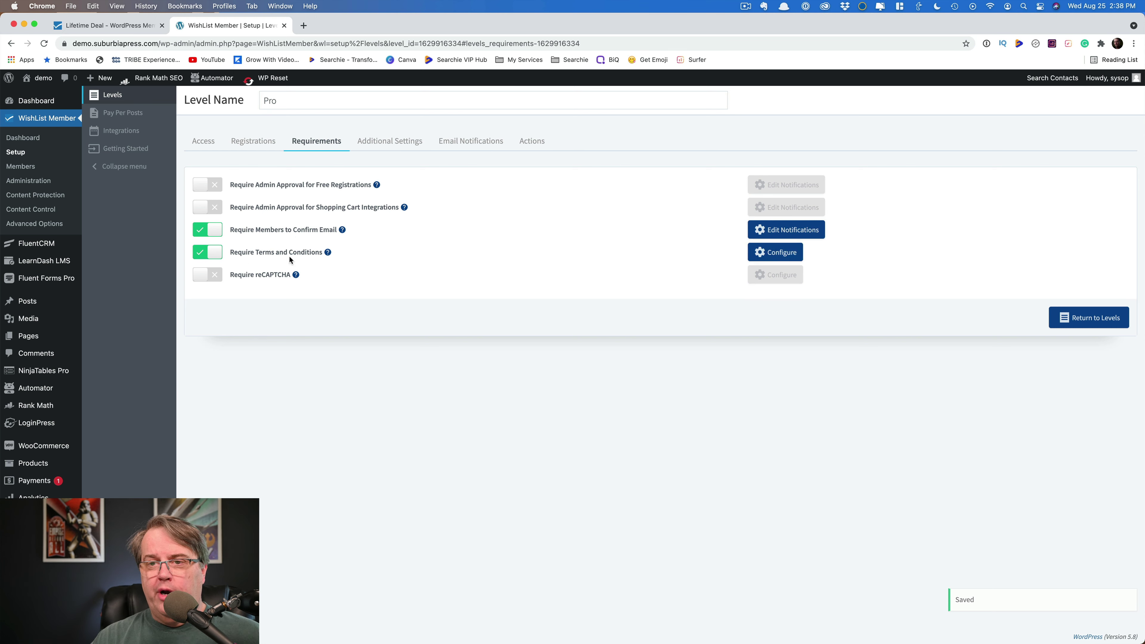
pyautogui.moveTo(328, 253)
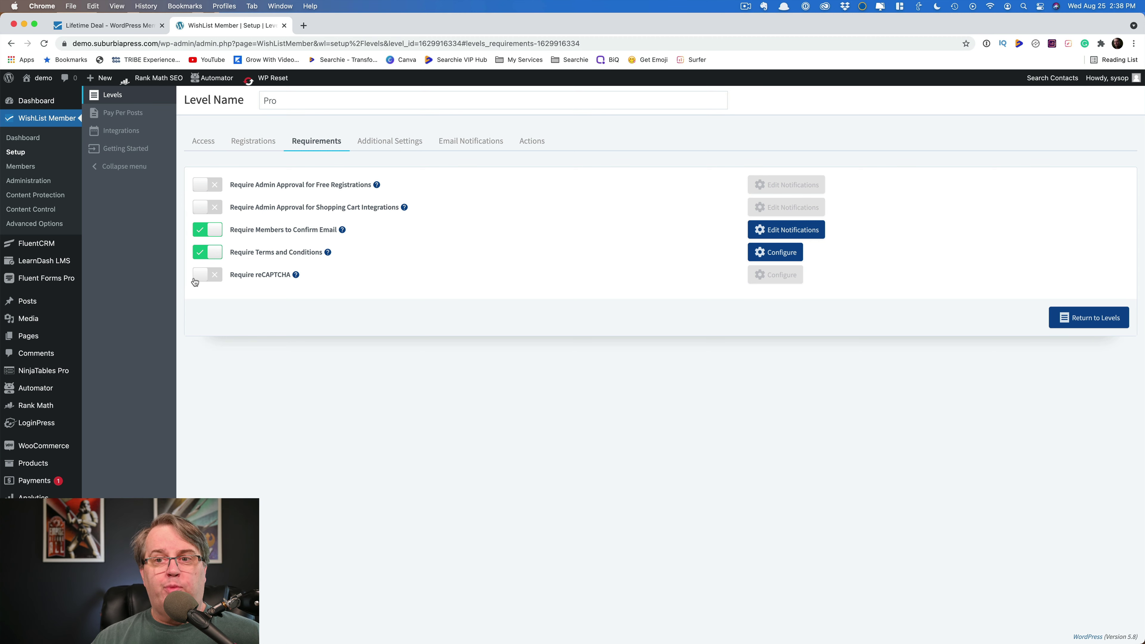
# Set the Pro level's member role to Customer and check the help for resetting the registration date on expired levels
pyautogui.click(379, 143)
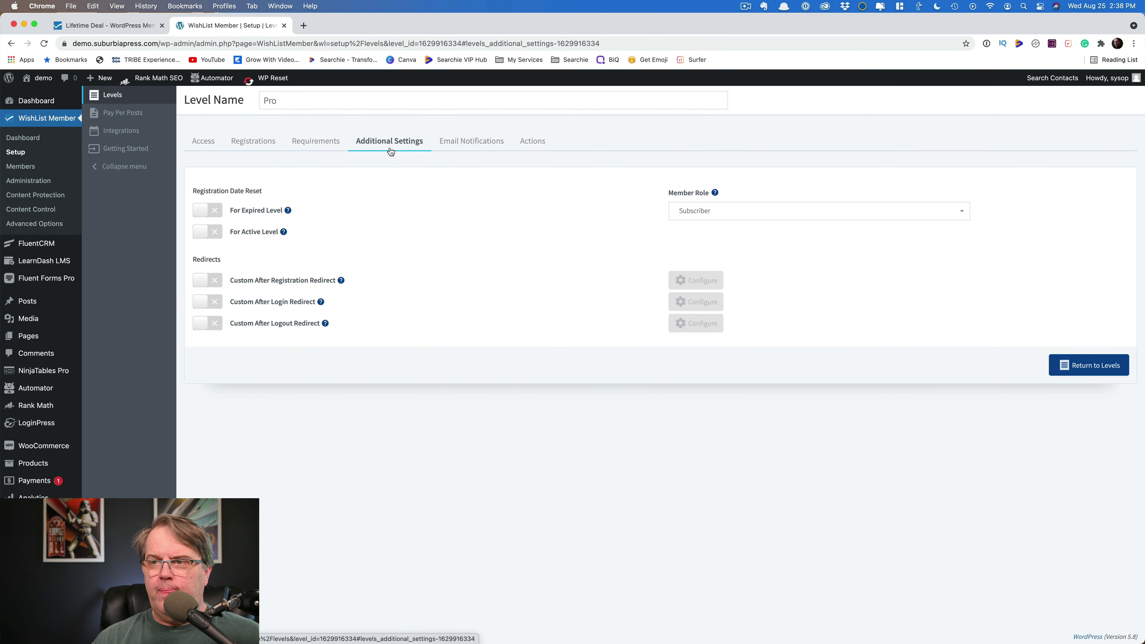
pyautogui.click(701, 216)
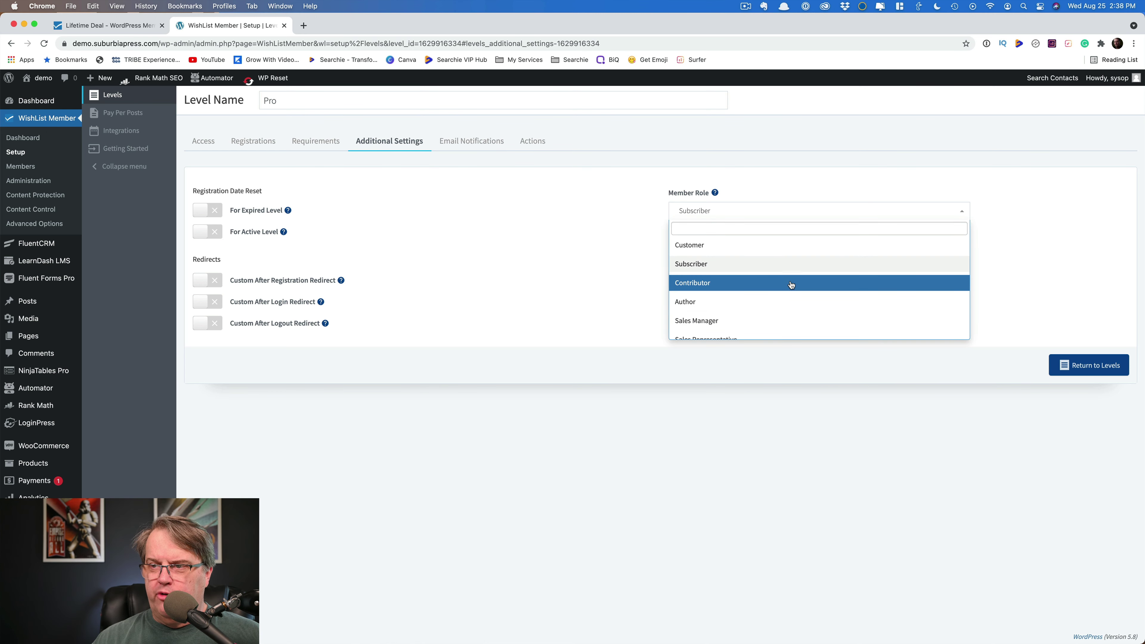
pyautogui.scroll(-3, 791, 284)
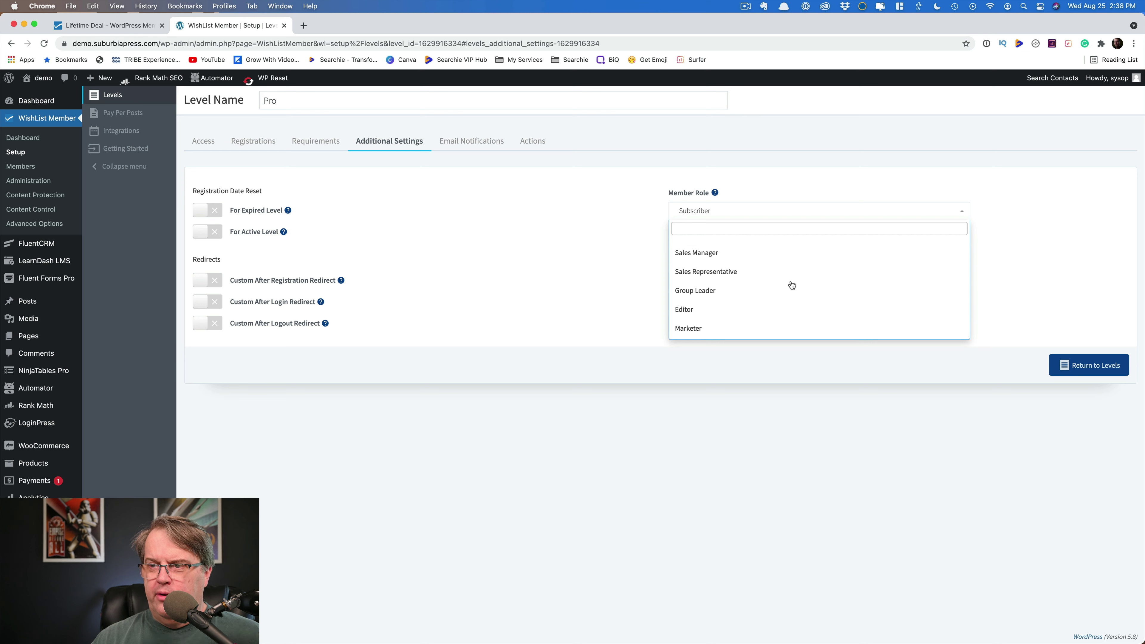
pyautogui.scroll(3, 791, 284)
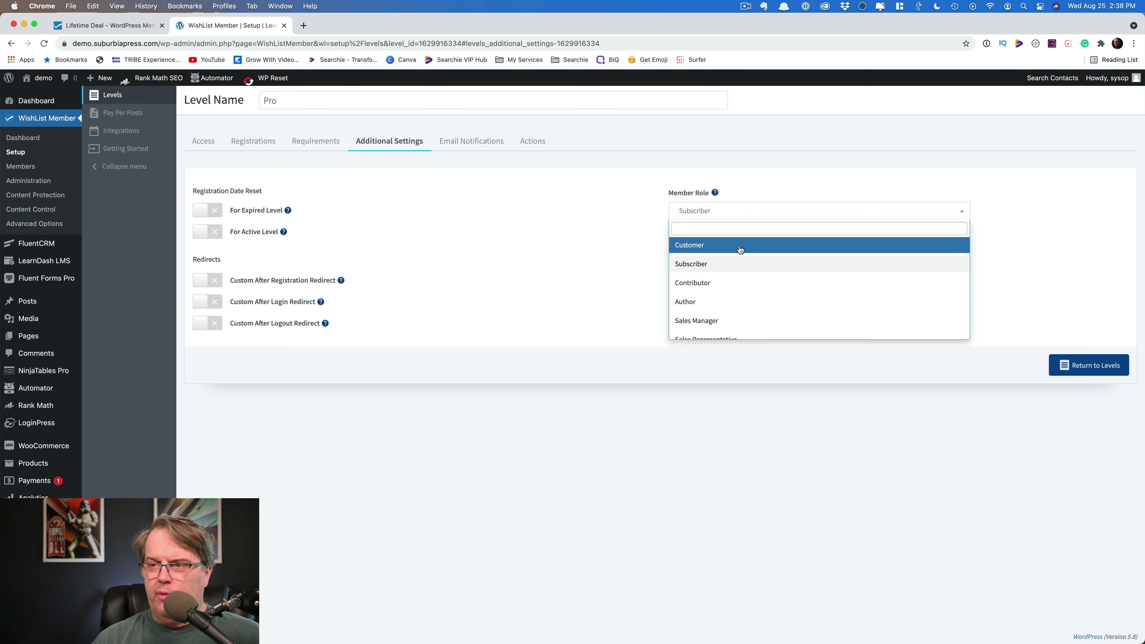
pyautogui.click(740, 245)
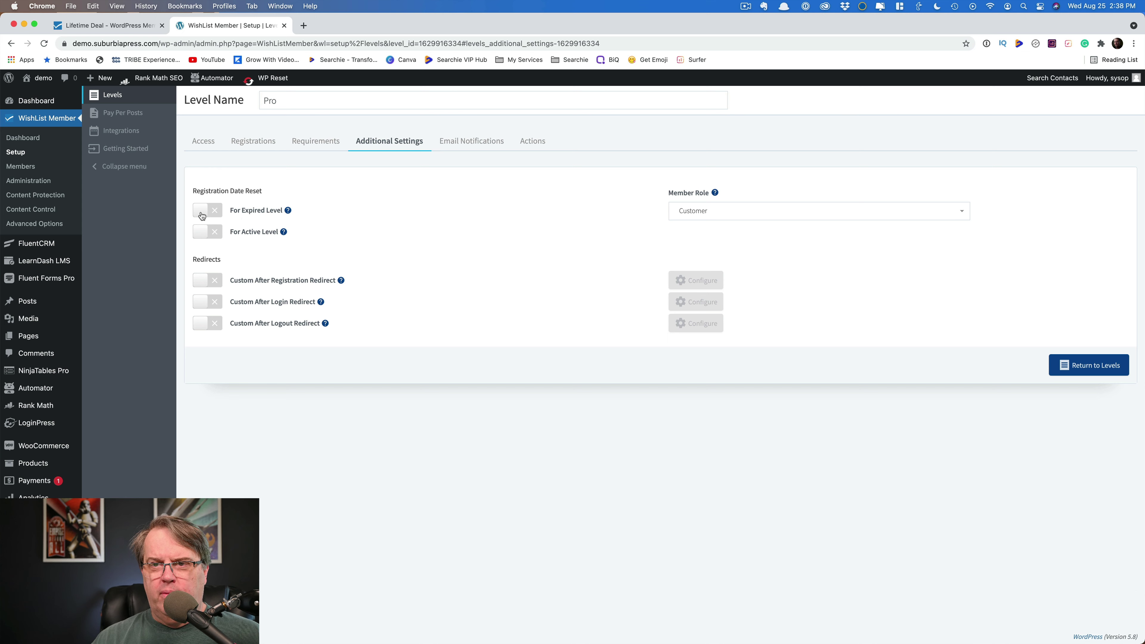
pyautogui.moveTo(286, 214)
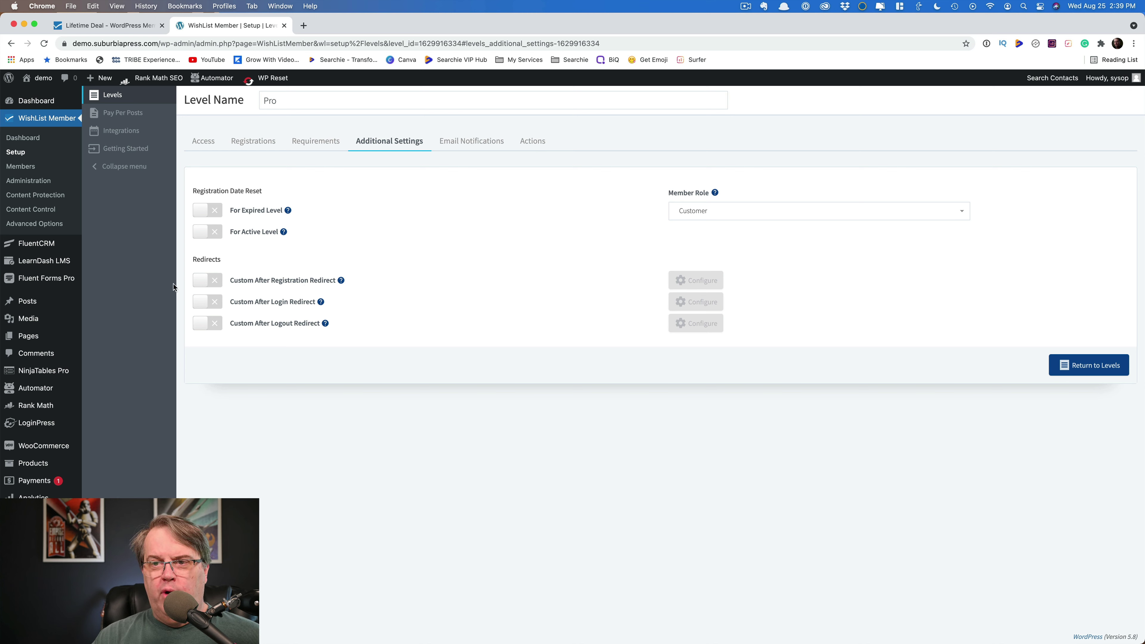
# Enable the custom after-login redirect for the Pro level and read through its default message
pyautogui.click(205, 307)
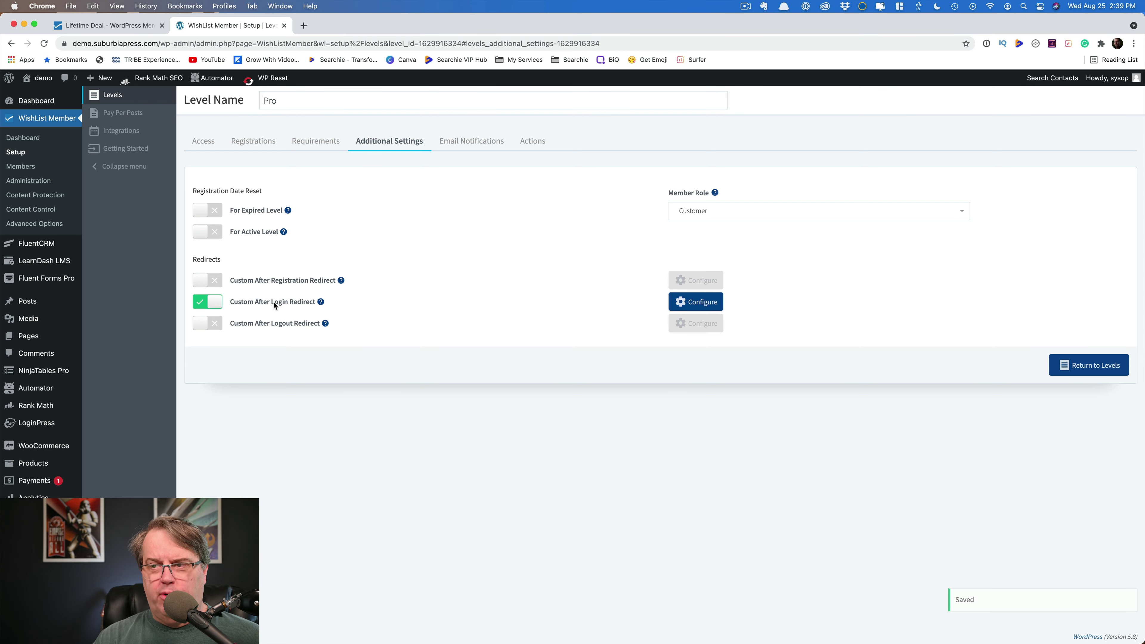
pyautogui.click(698, 310)
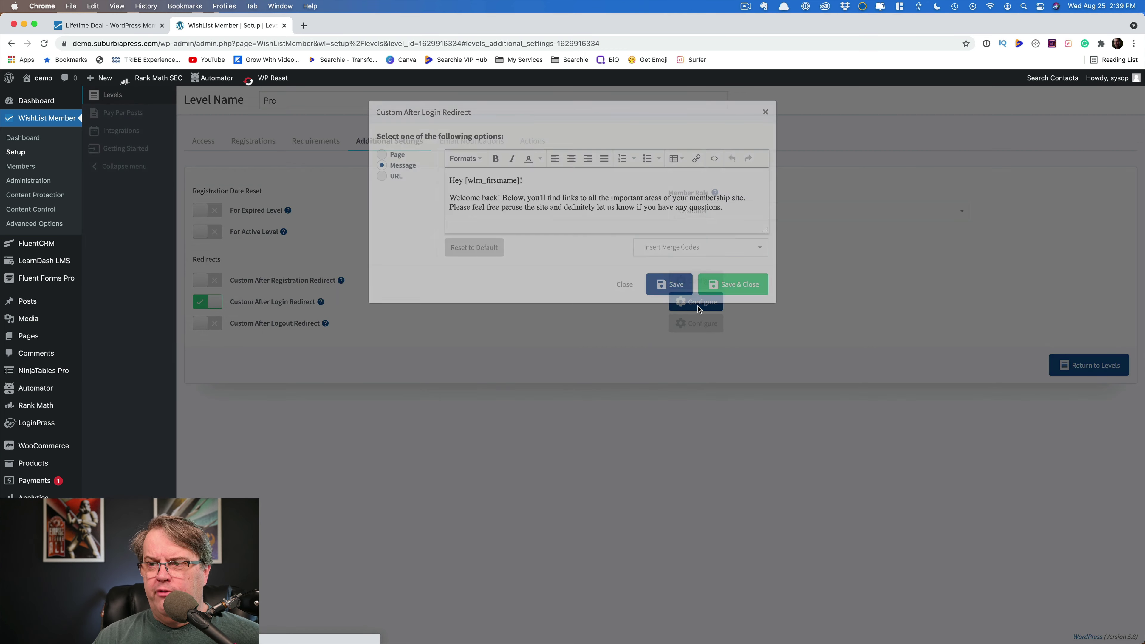
pyautogui.scroll(-2, 652, 195)
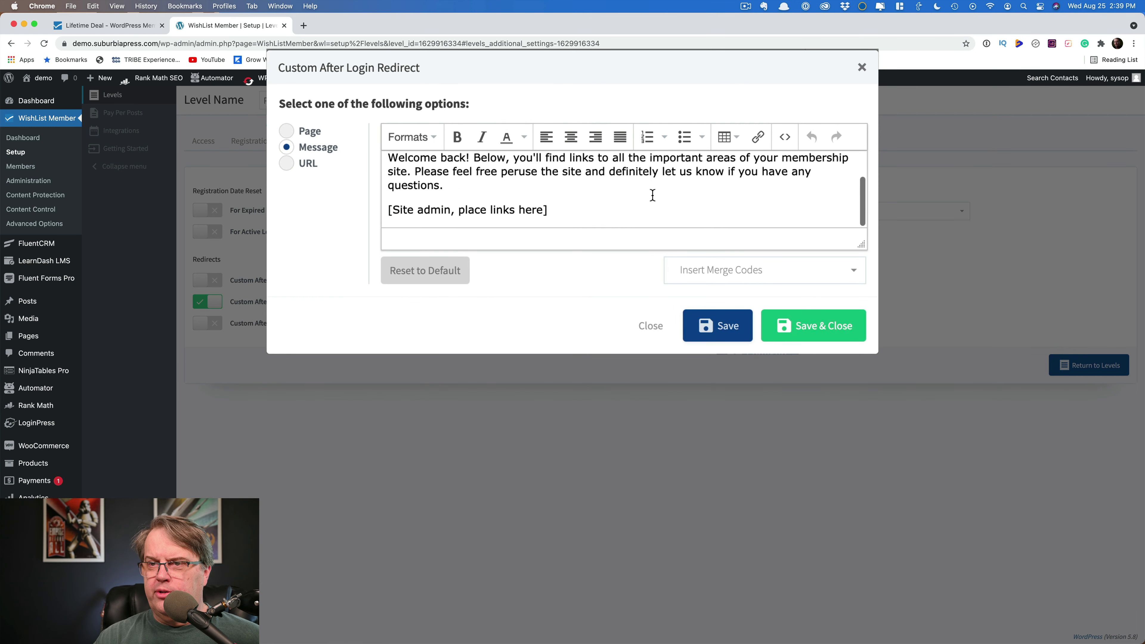
pyautogui.scroll(2, 652, 195)
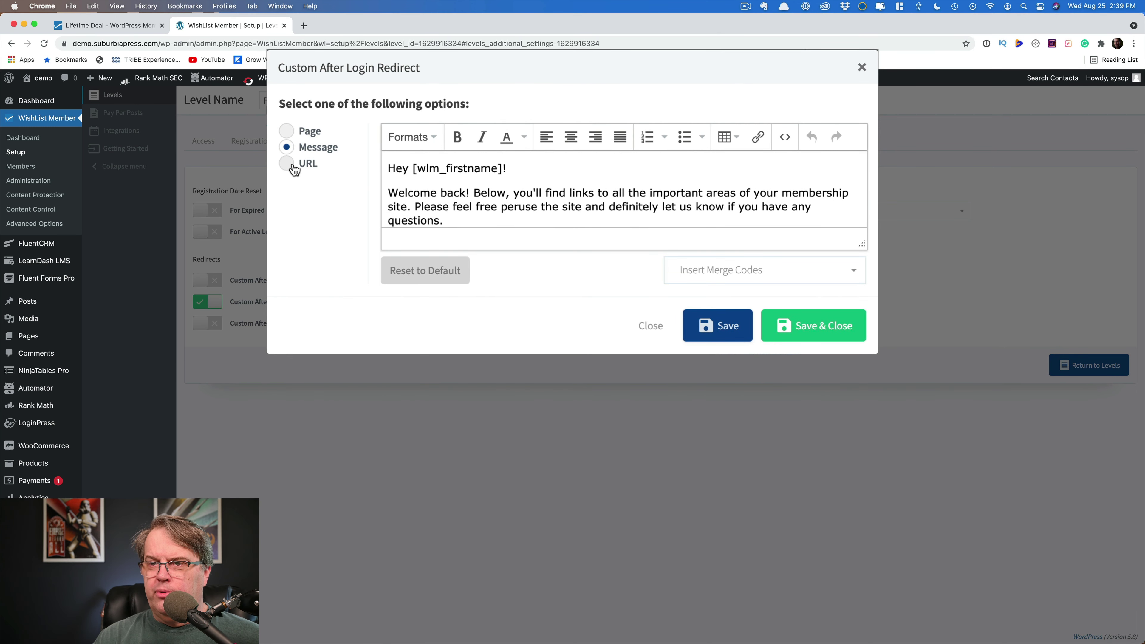
# Compare the Page, Message and URL options for the after-login redirect and close its configuration without saving
pyautogui.click(289, 165)
pyautogui.click(289, 135)
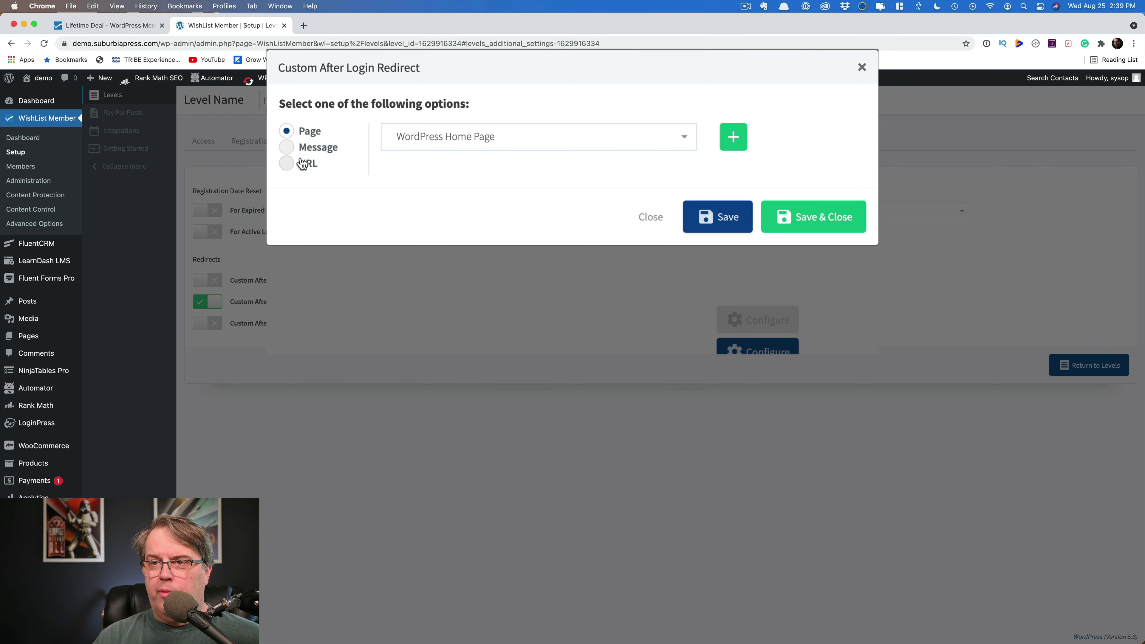
pyautogui.click(288, 149)
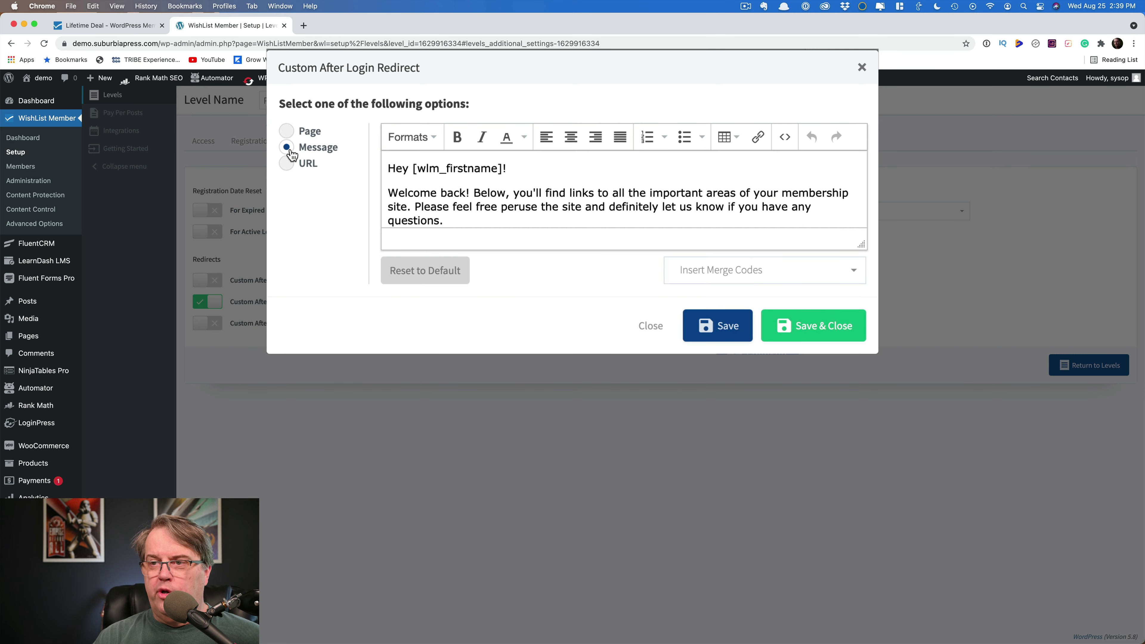
pyautogui.click(289, 134)
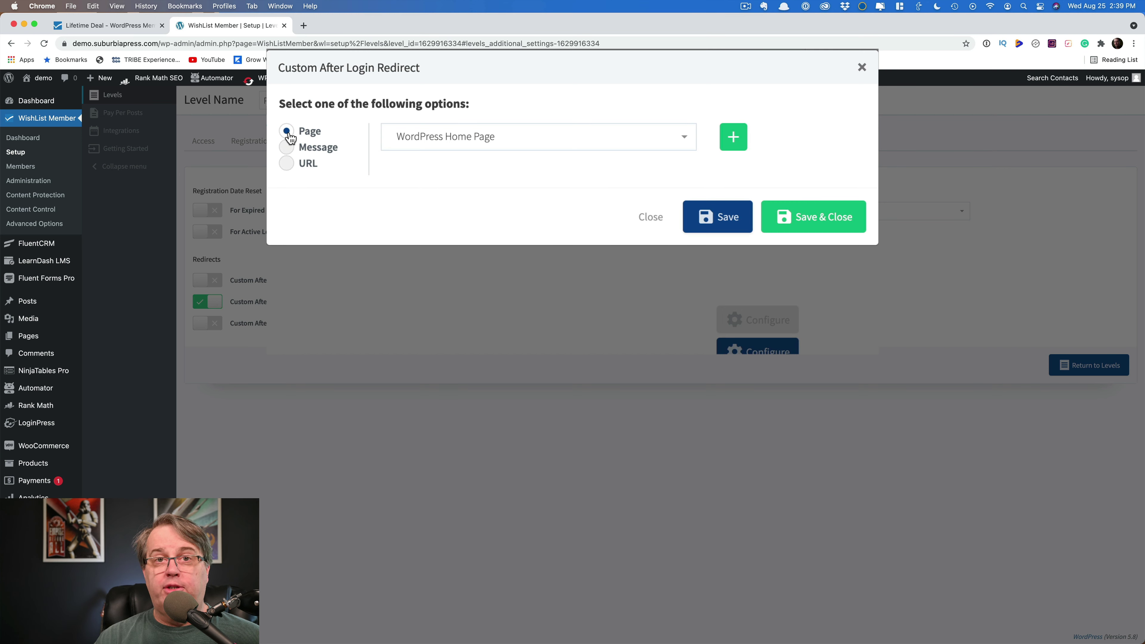
pyautogui.click(645, 219)
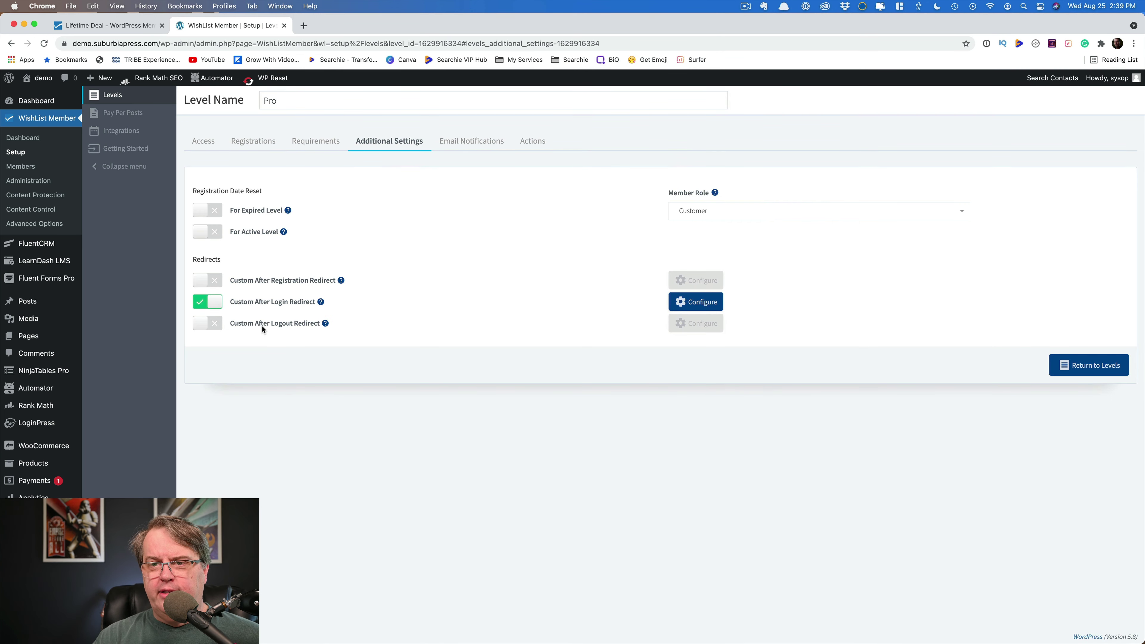
# Enable the custom after-logout redirect for the Pro level and review its message configuration
pyautogui.click(199, 327)
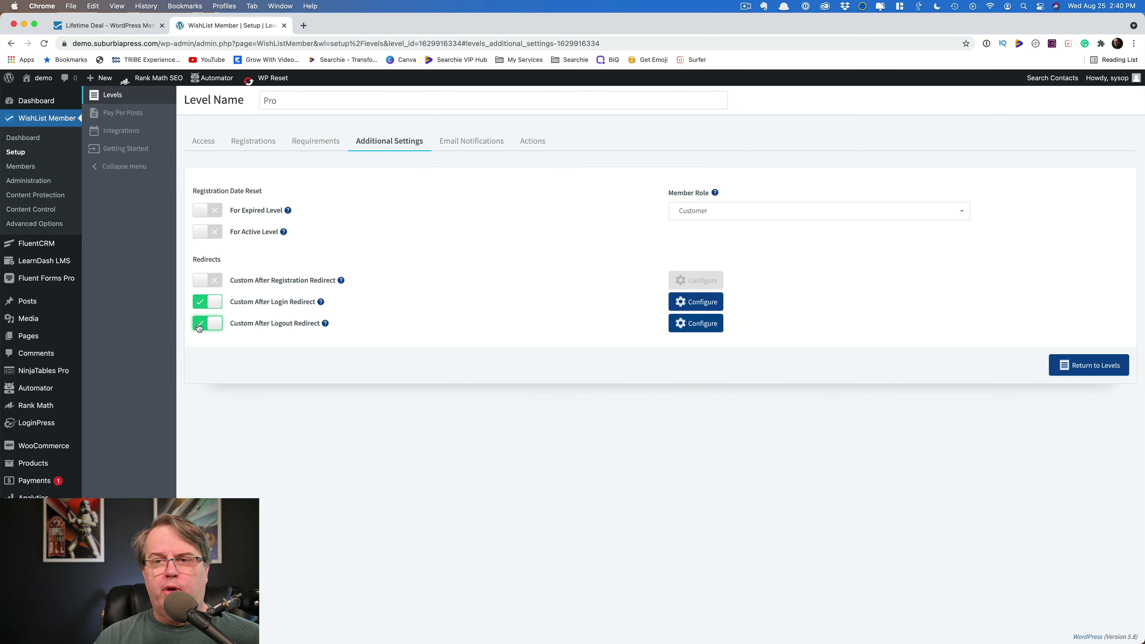
pyautogui.click(688, 323)
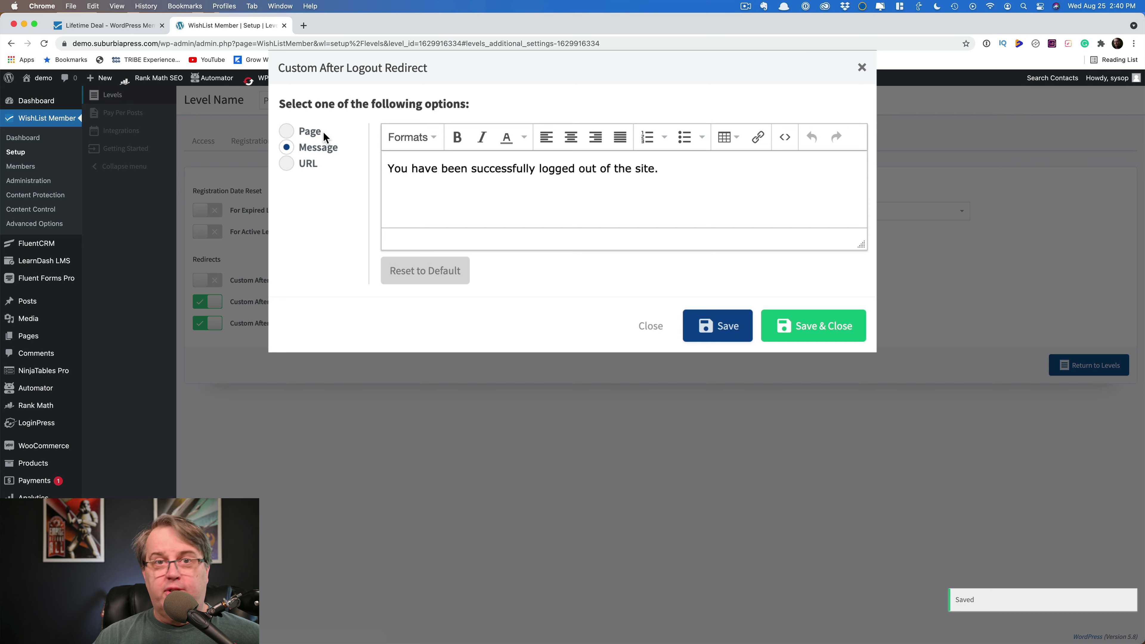
pyautogui.click(650, 326)
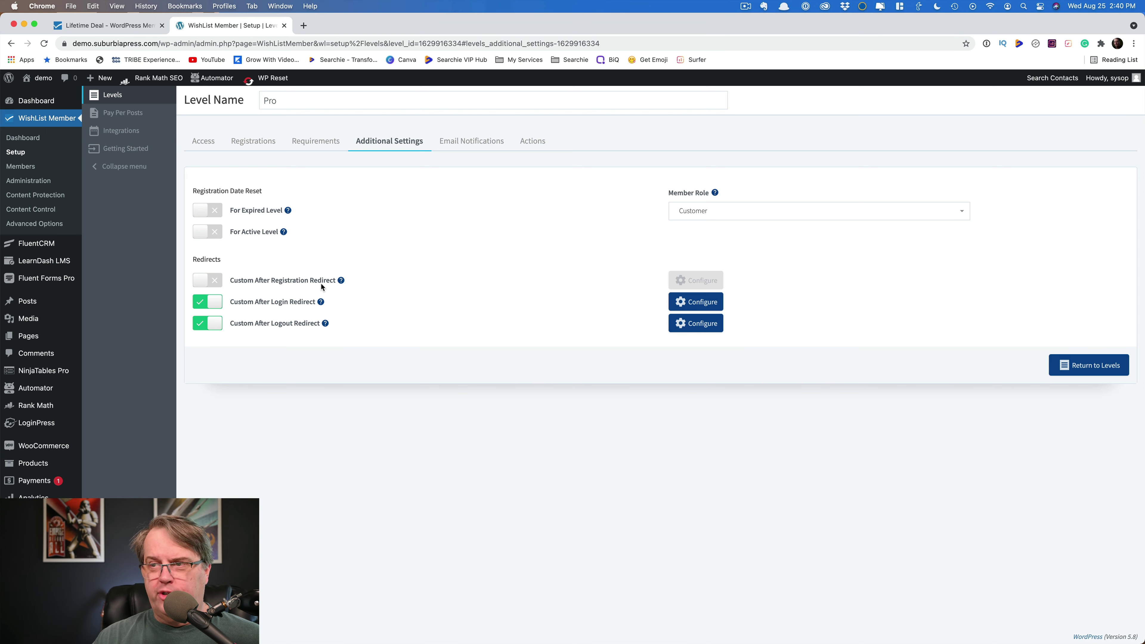
# Review the new member registration emails sent to the user and the admin, reading the full user message
pyautogui.click(456, 145)
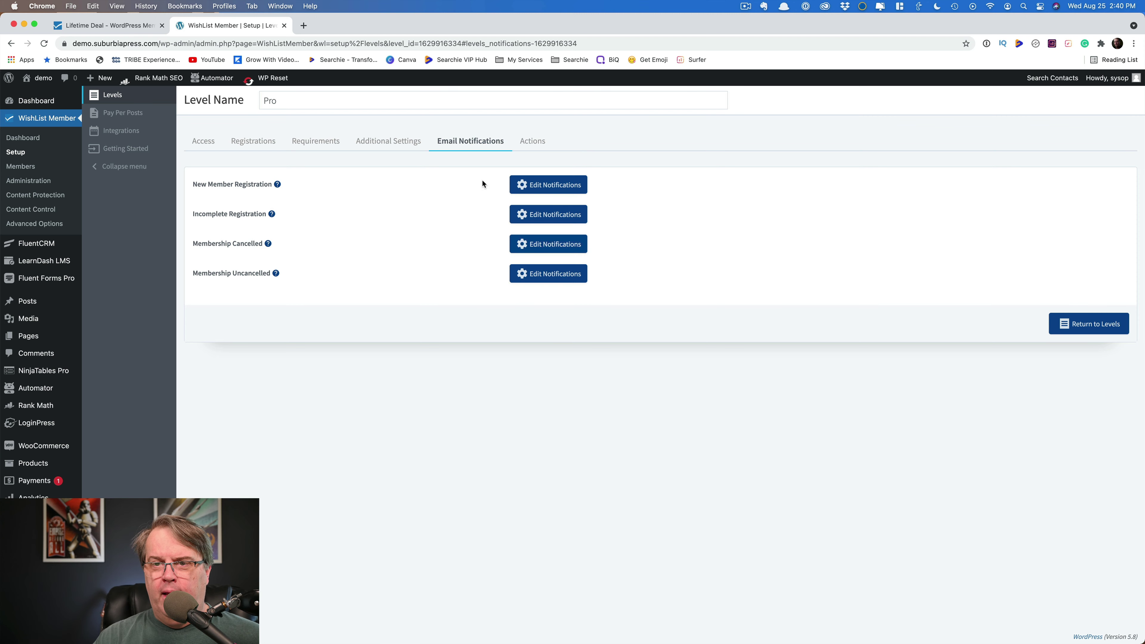
pyautogui.click(548, 184)
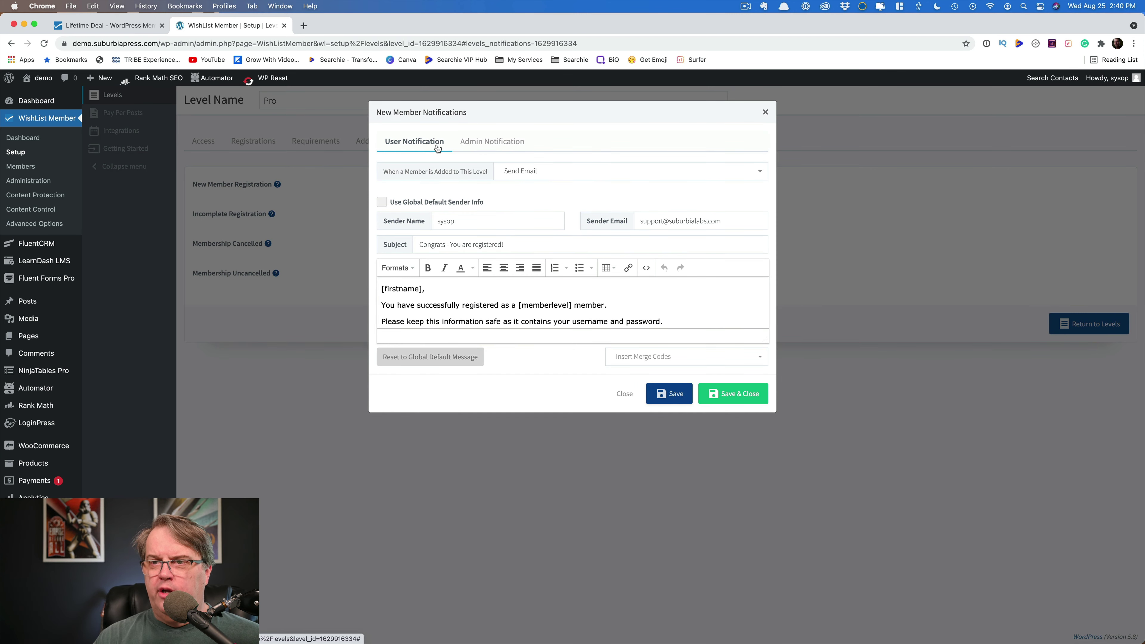
pyautogui.click(488, 143)
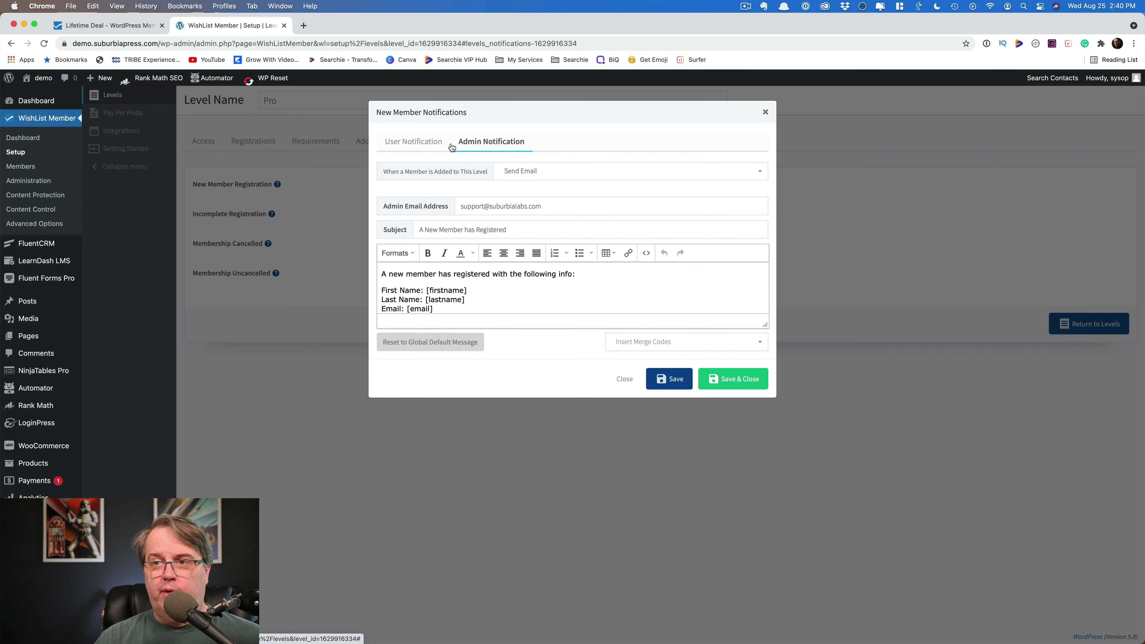
pyautogui.click(414, 142)
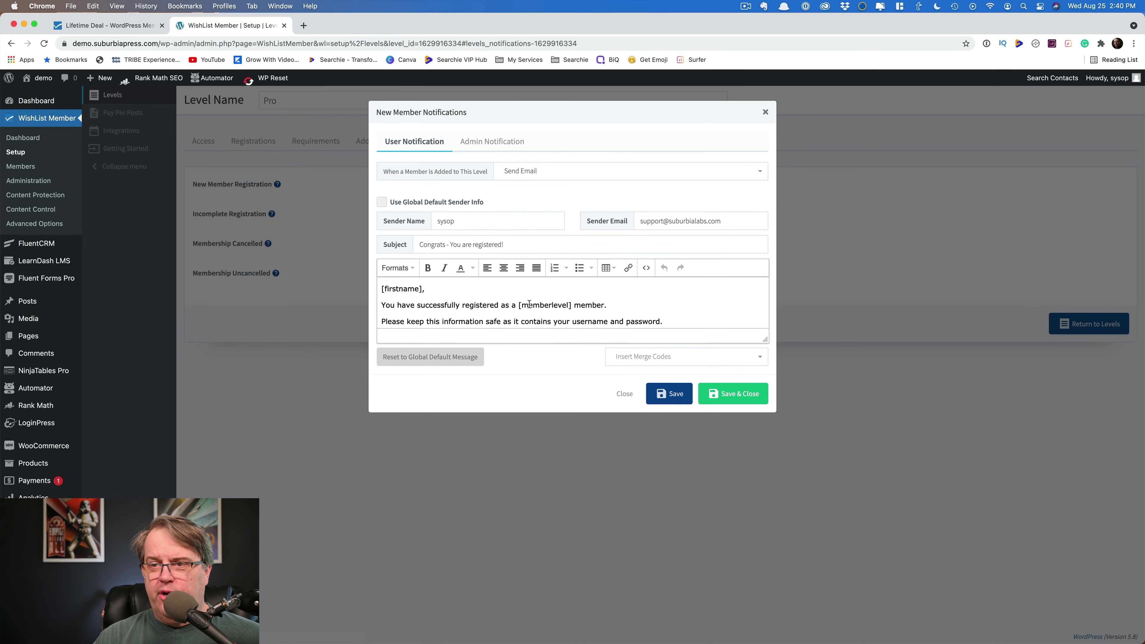
pyautogui.scroll(-3, 572, 301)
pyautogui.scroll(-3, 573, 300)
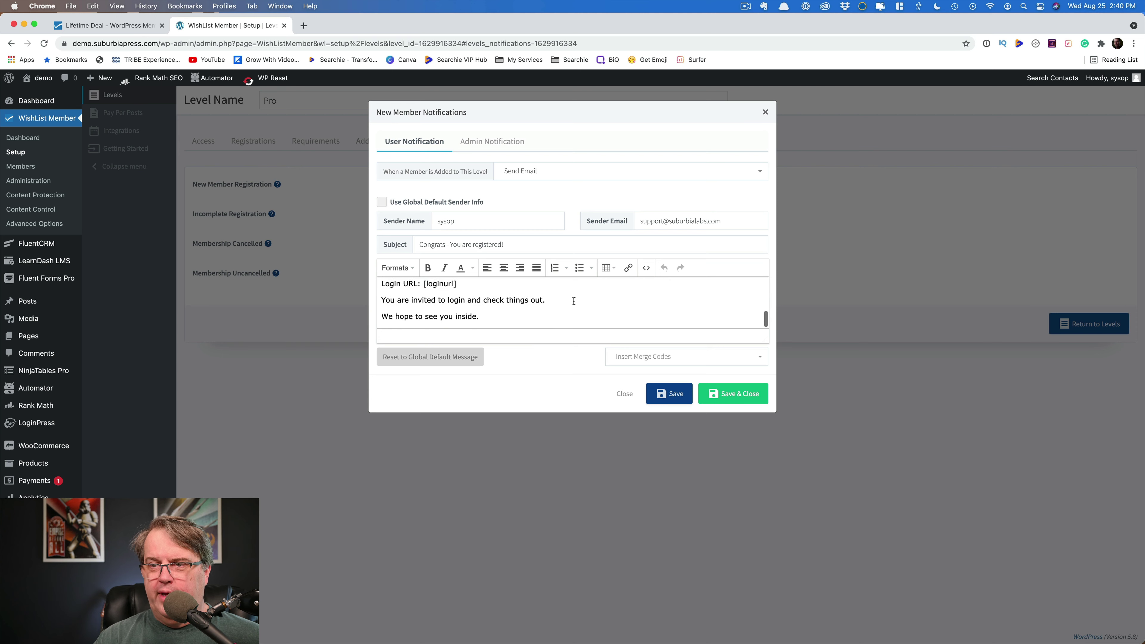
pyautogui.scroll(6, 574, 301)
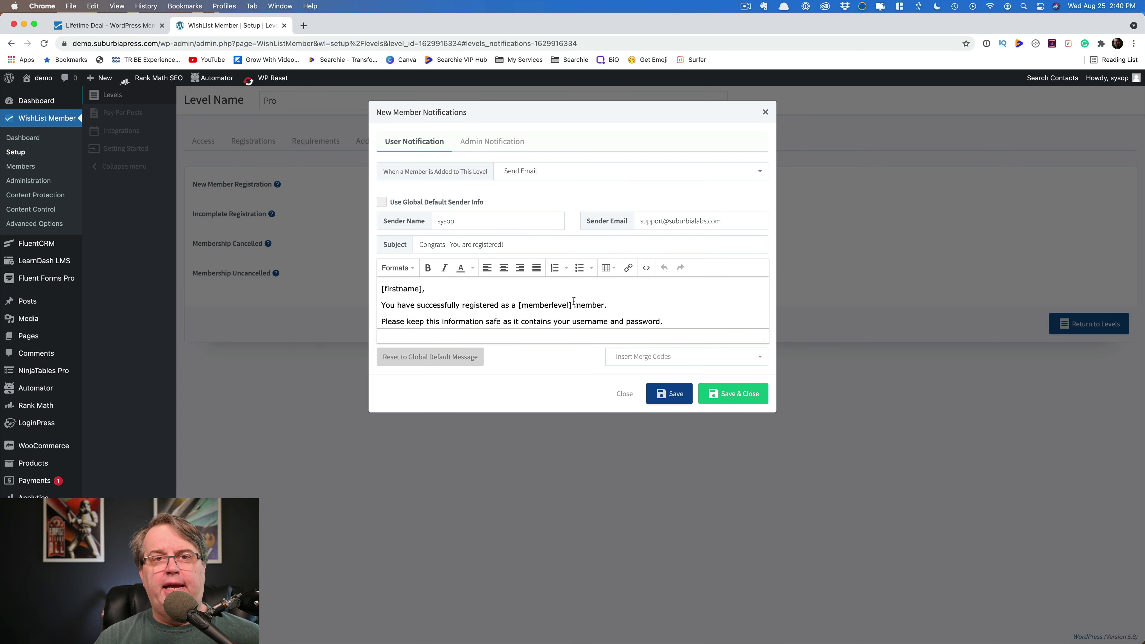
pyautogui.click(765, 112)
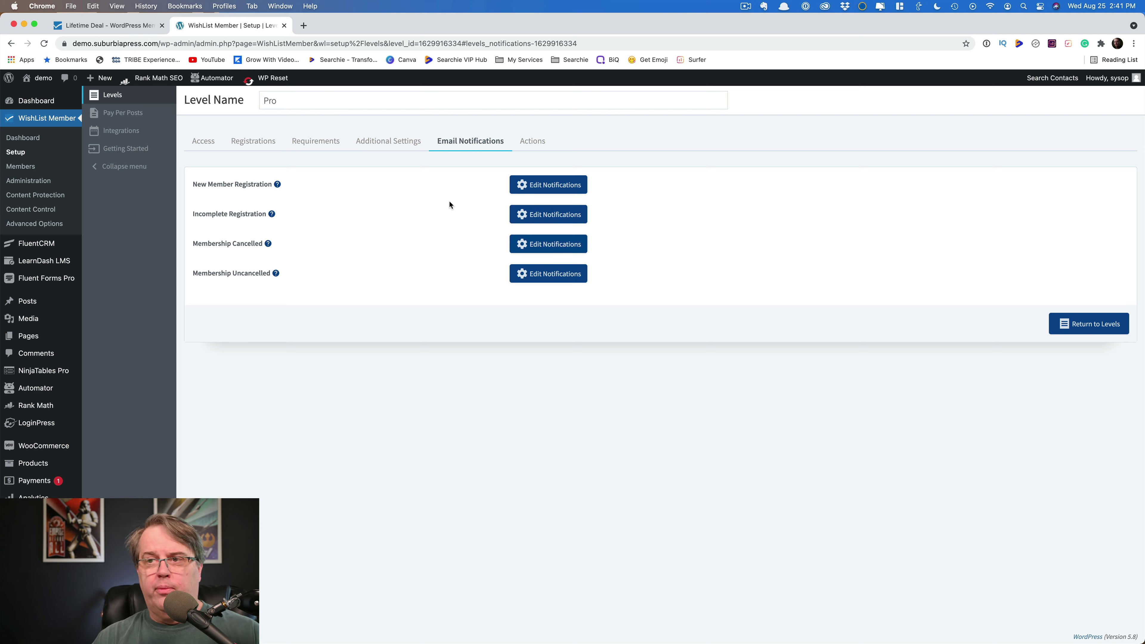
# Review the actions available for the Pro level's Added to this Level trigger and close the setup without adding one
pyautogui.click(534, 144)
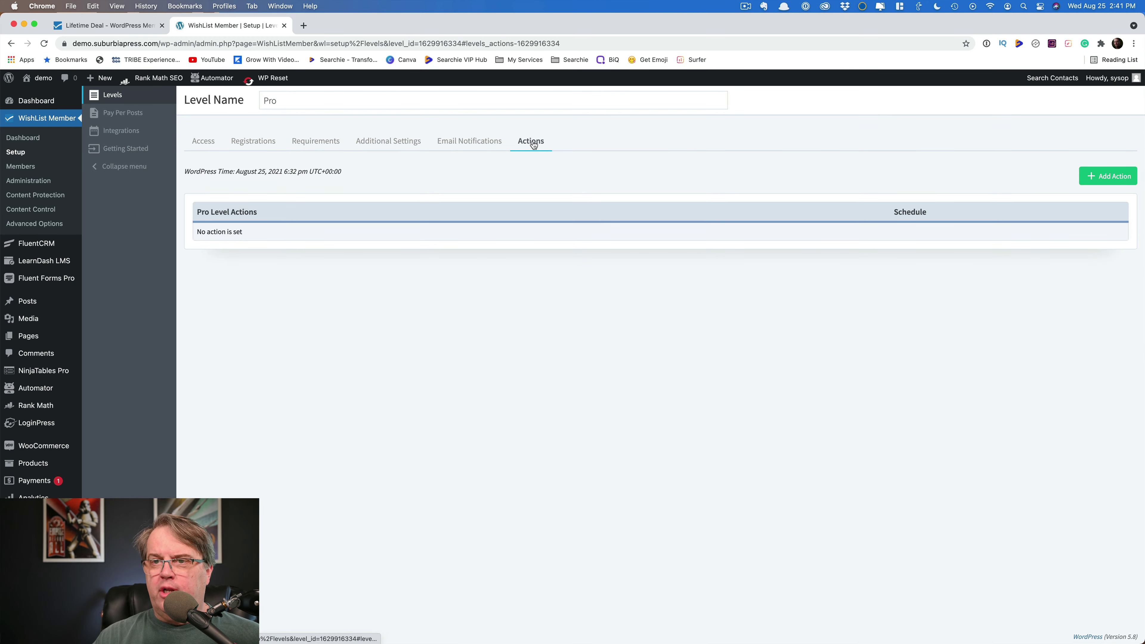
pyautogui.click(1103, 177)
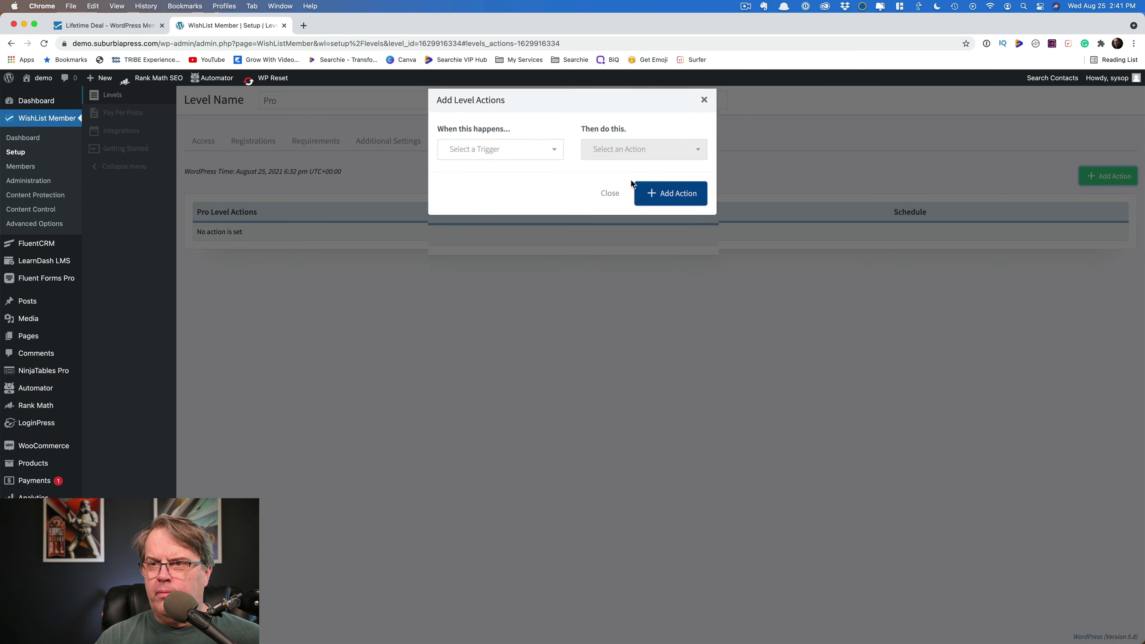
pyautogui.click(535, 137)
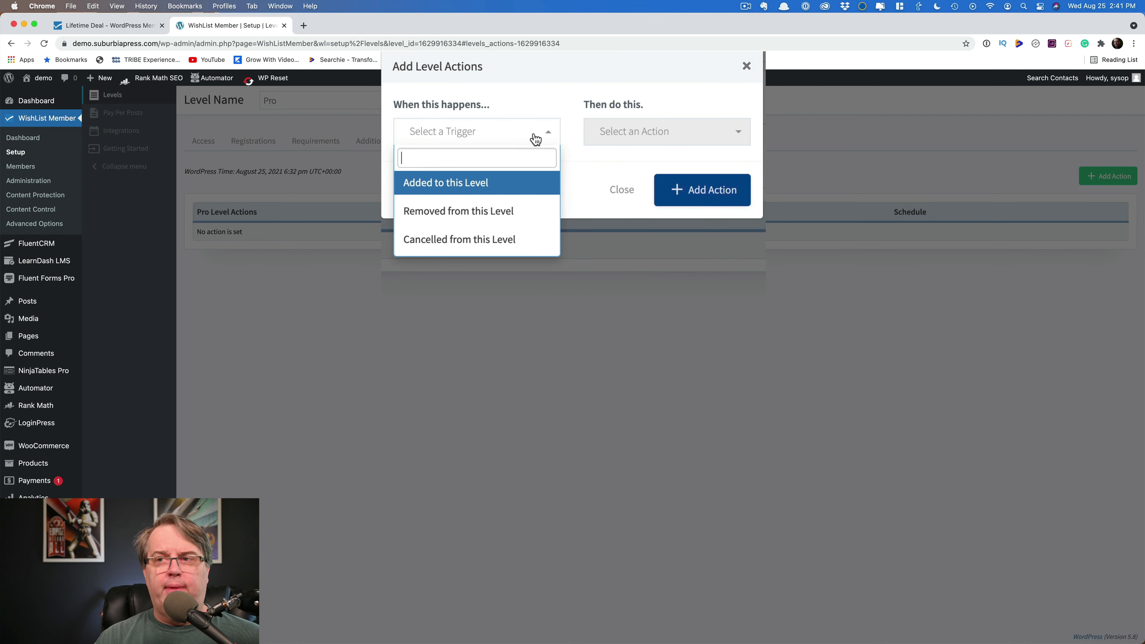
pyautogui.click(530, 185)
pyautogui.click(645, 139)
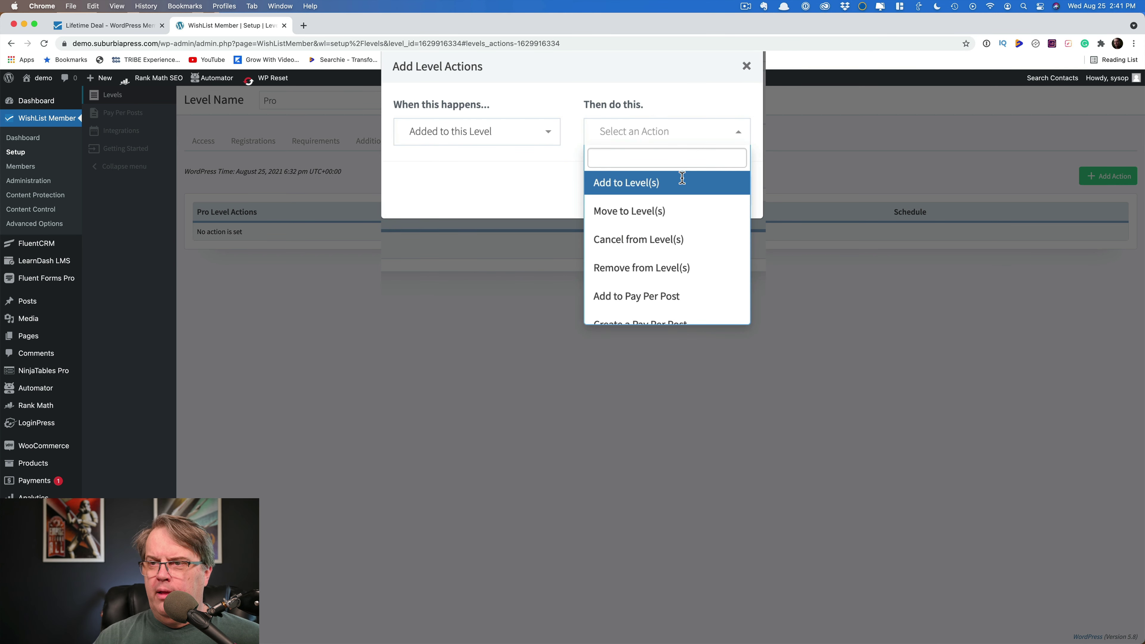
pyautogui.scroll(-1, 685, 208)
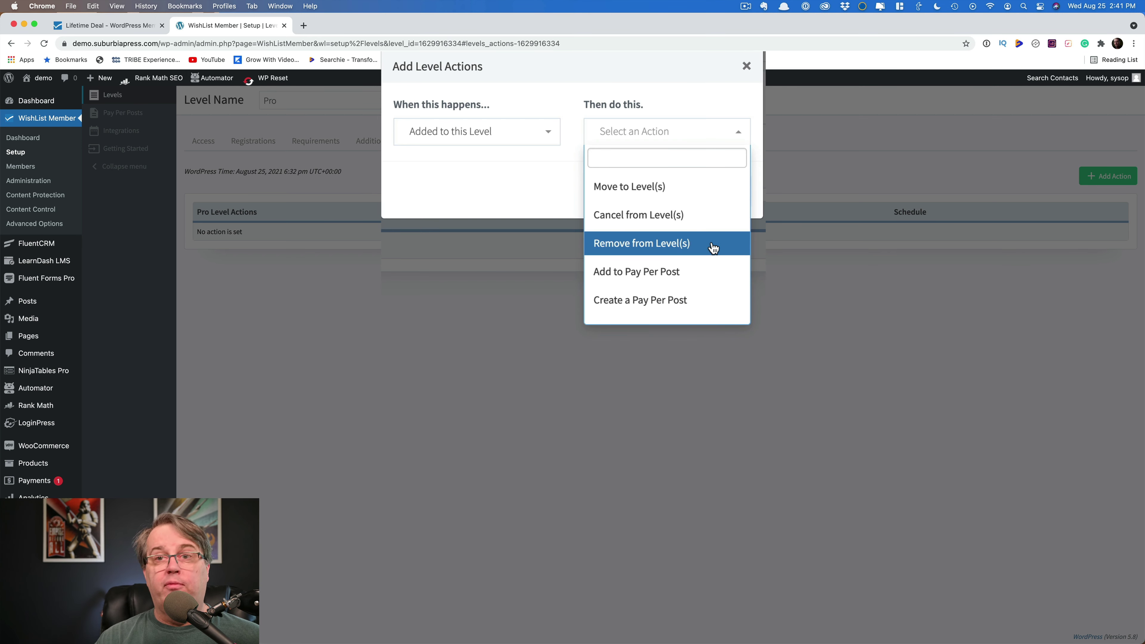
pyautogui.scroll(-1, 712, 248)
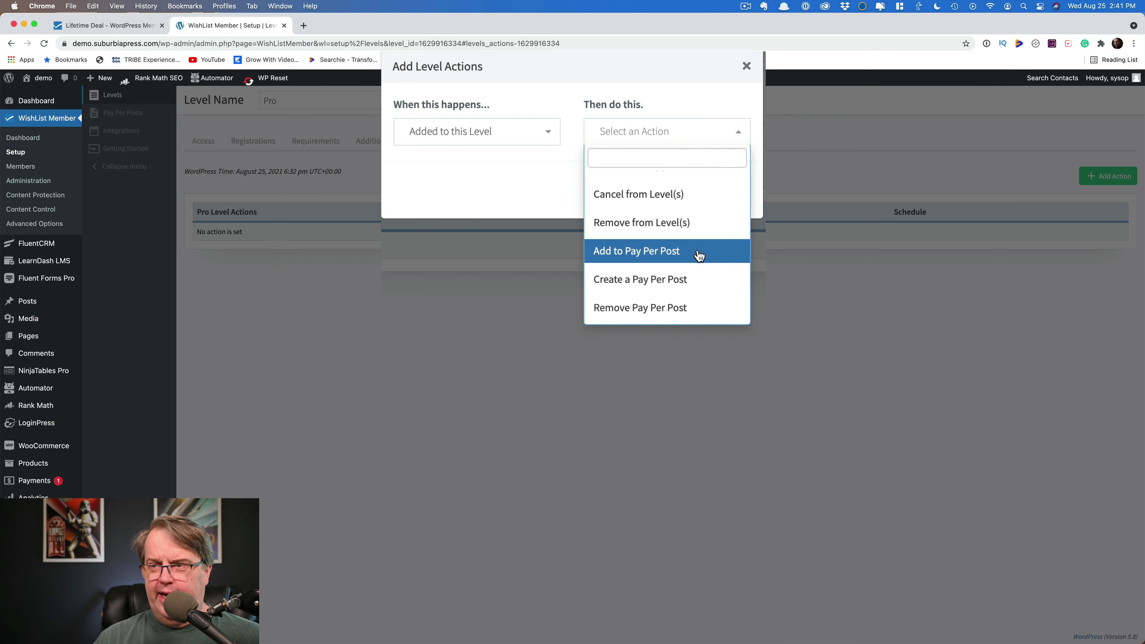
pyautogui.scroll(2, 700, 254)
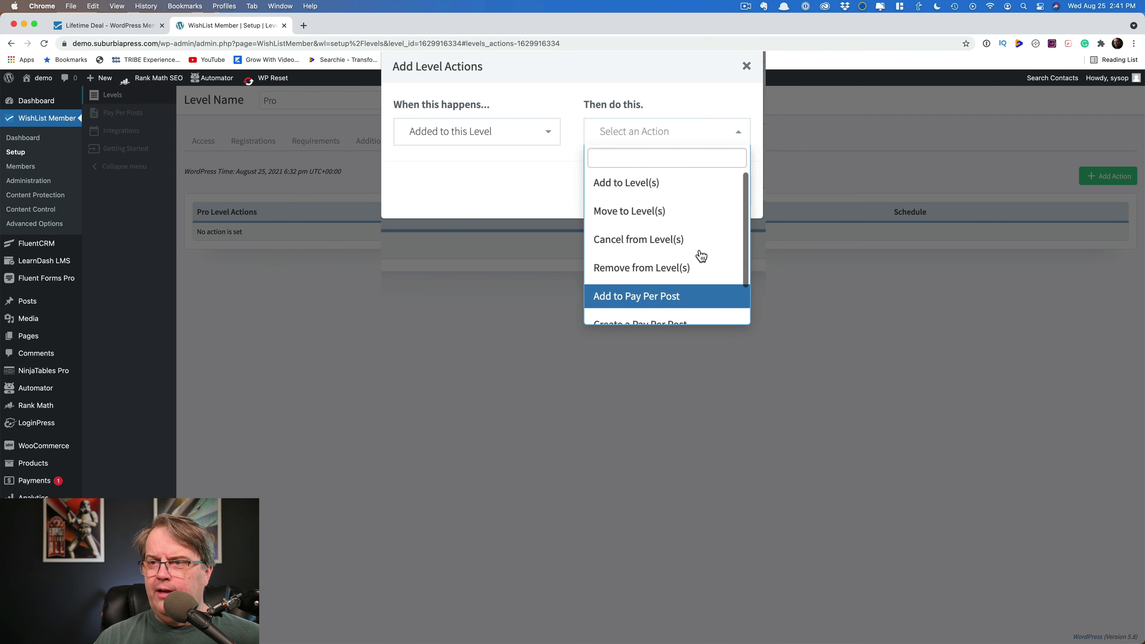
pyautogui.click(512, 196)
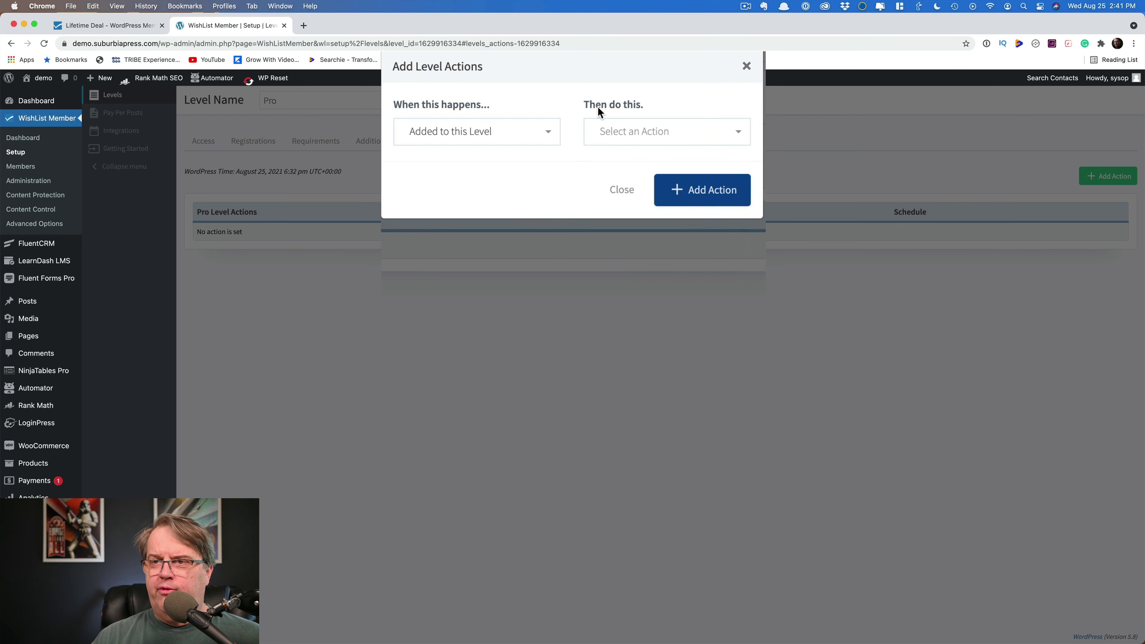
pyautogui.click(622, 190)
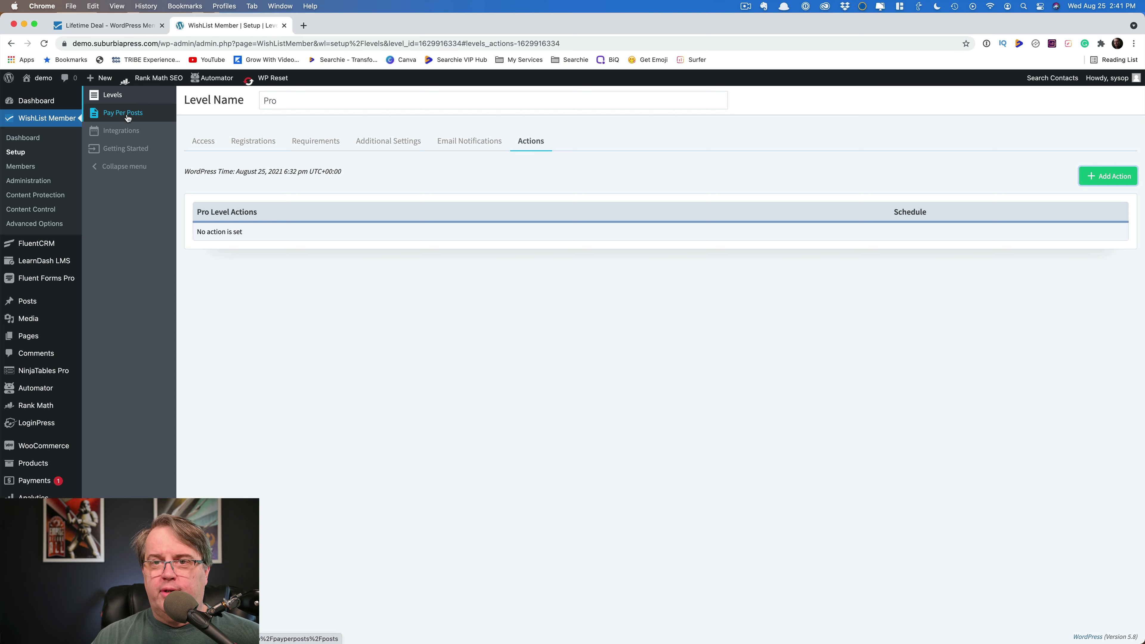
# Examine the Pay Per Posts content list and its settings for automatic enabling, captcha and custom redirects
pyautogui.click(128, 116)
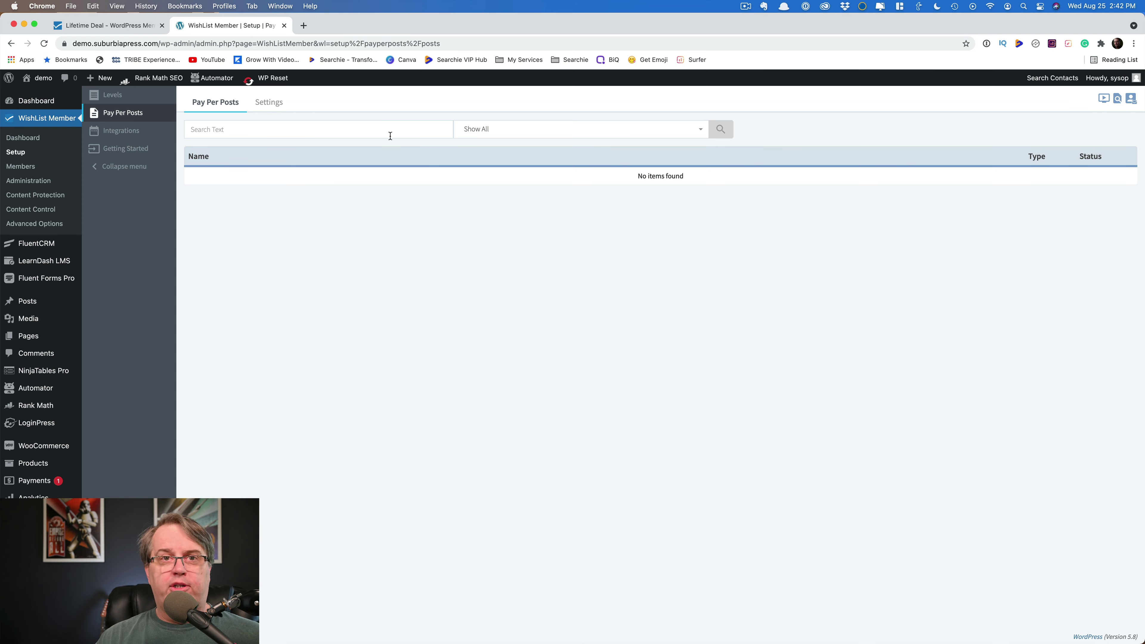
pyautogui.click(275, 110)
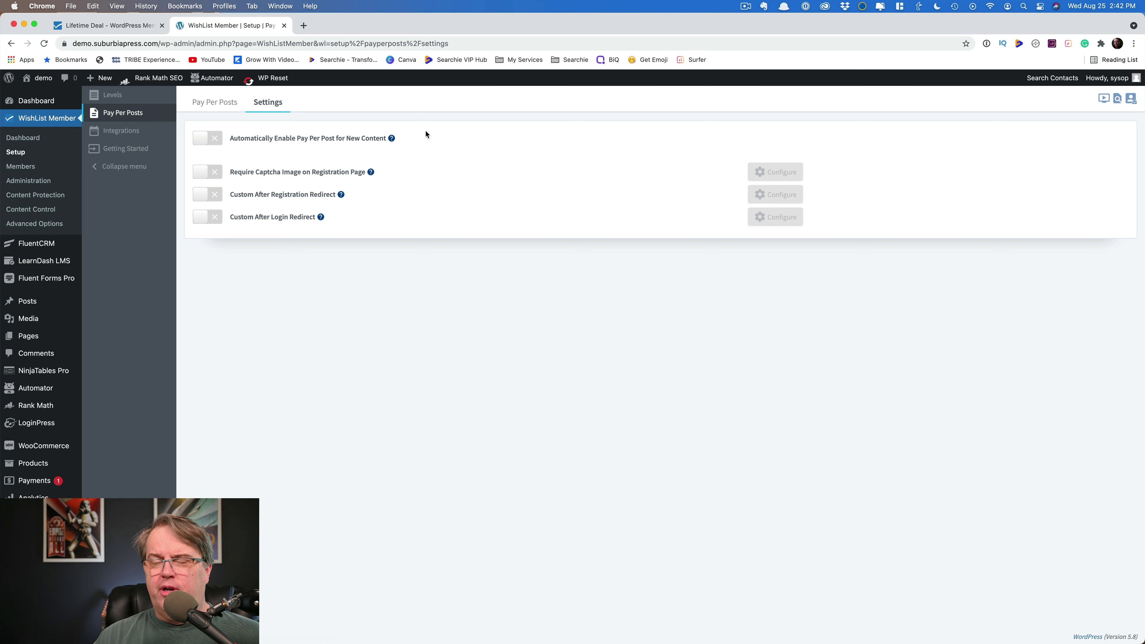
pyautogui.click(224, 103)
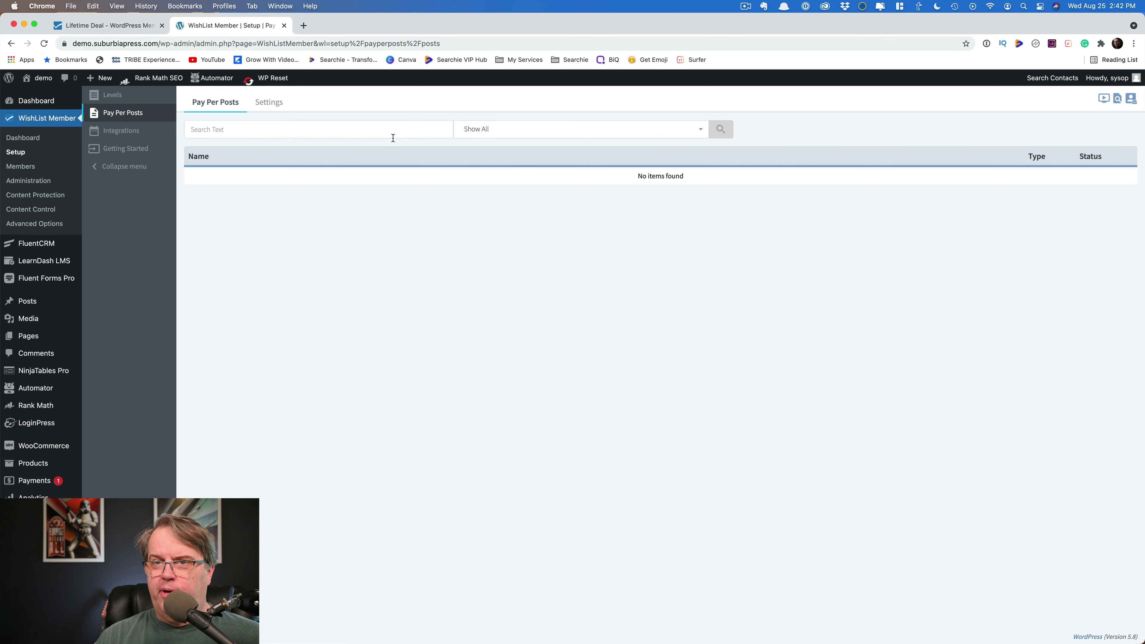
pyautogui.click(277, 104)
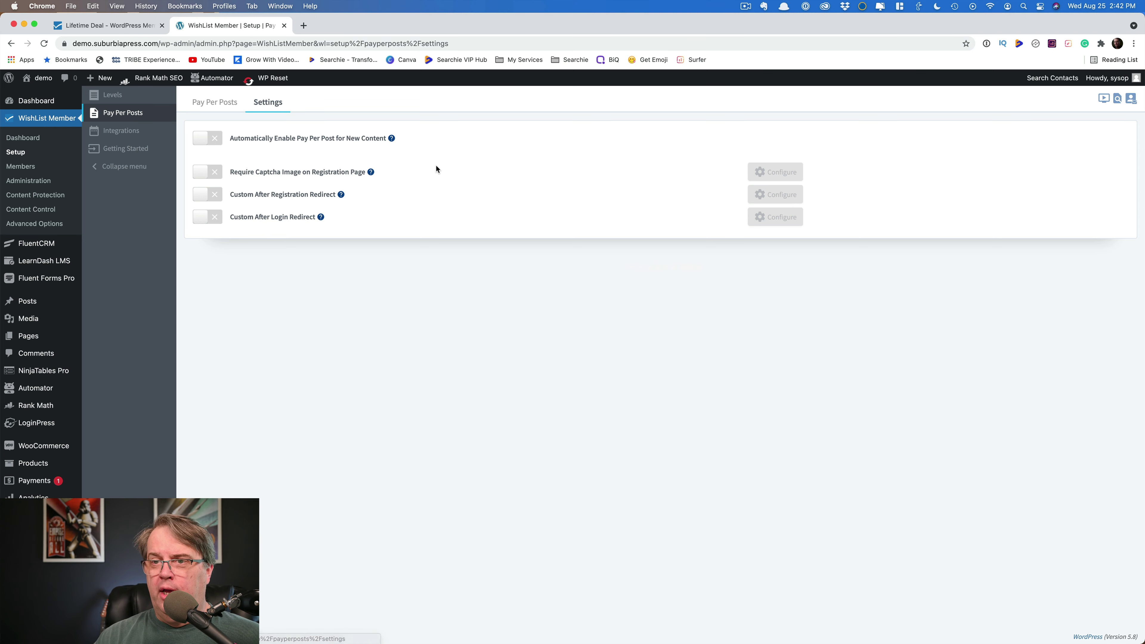
pyautogui.click(225, 103)
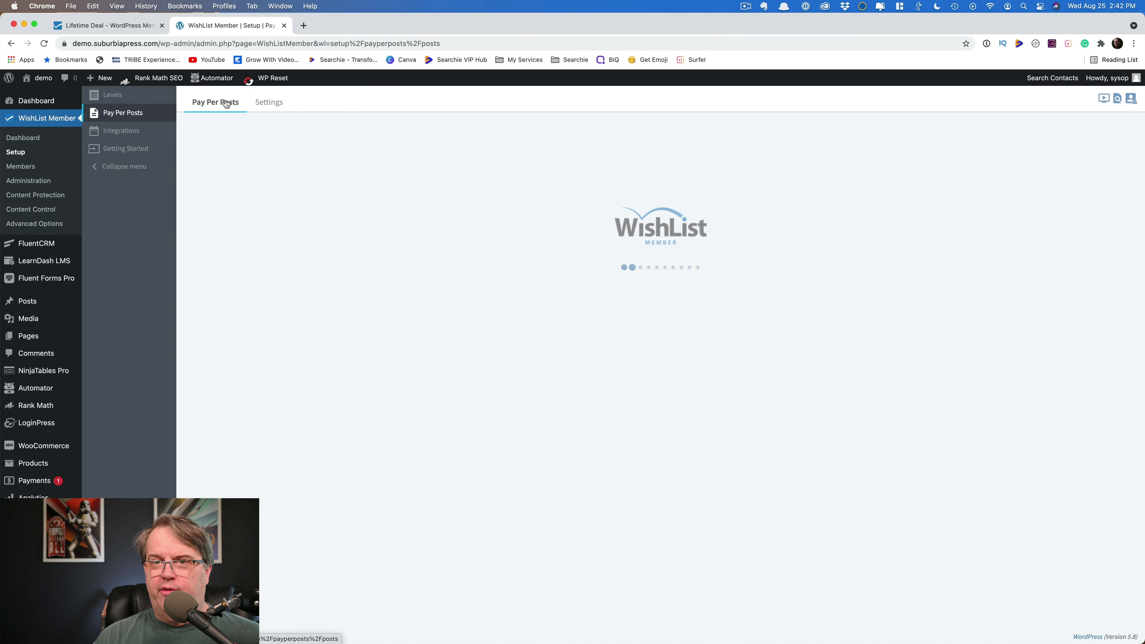
# Enable the ThriveCart payment integration to inspect its connection settings and switch it off again
pyautogui.click(118, 135)
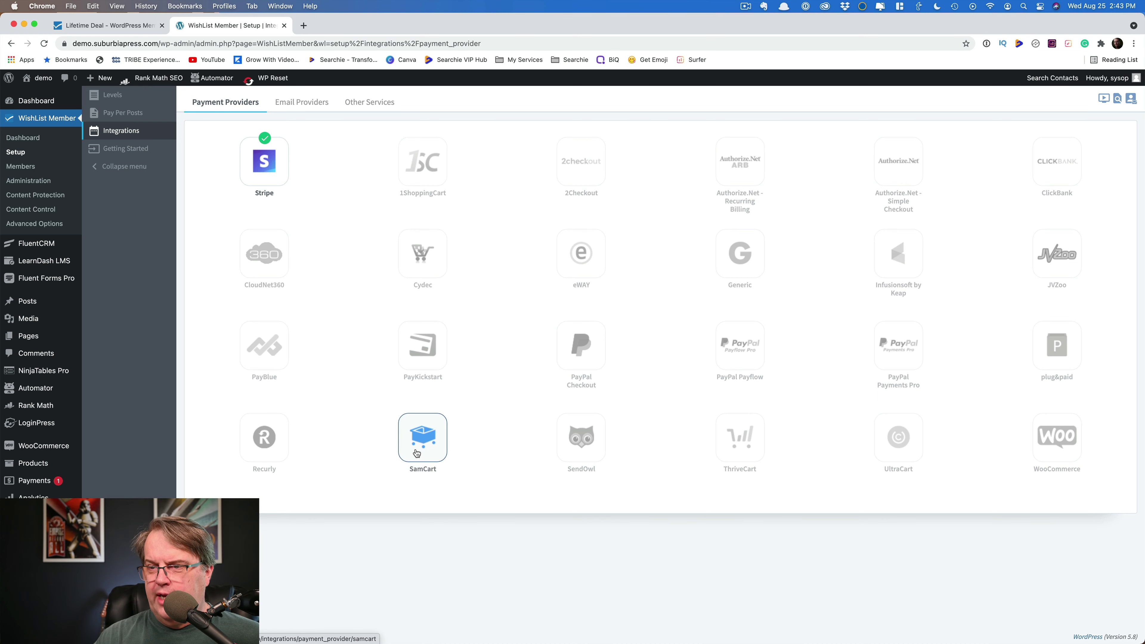
pyautogui.click(734, 439)
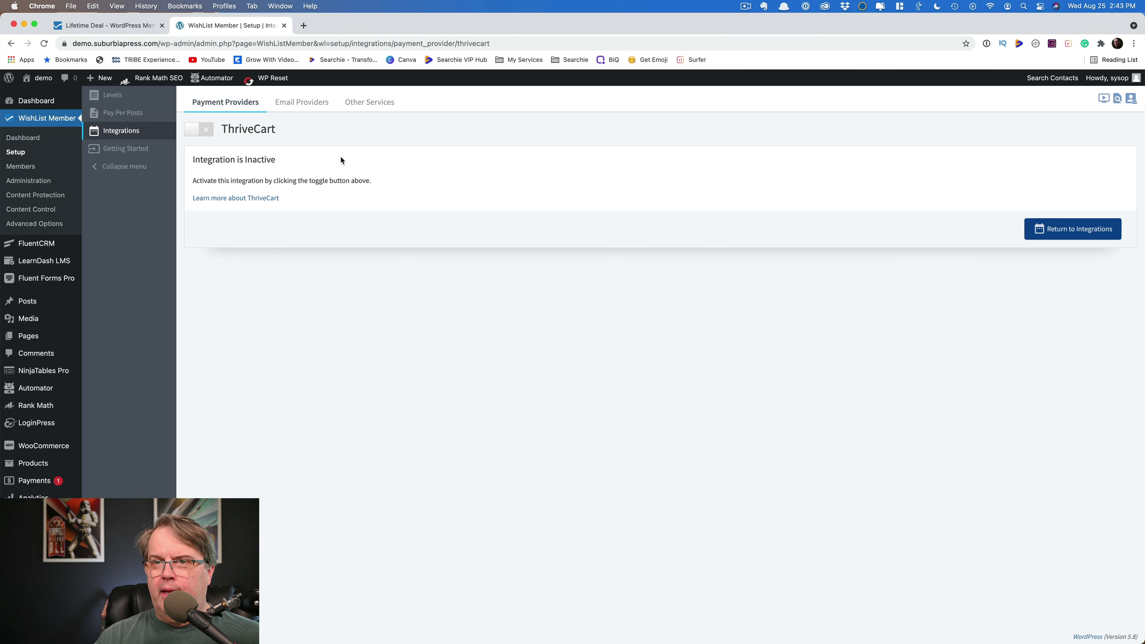
pyautogui.click(195, 130)
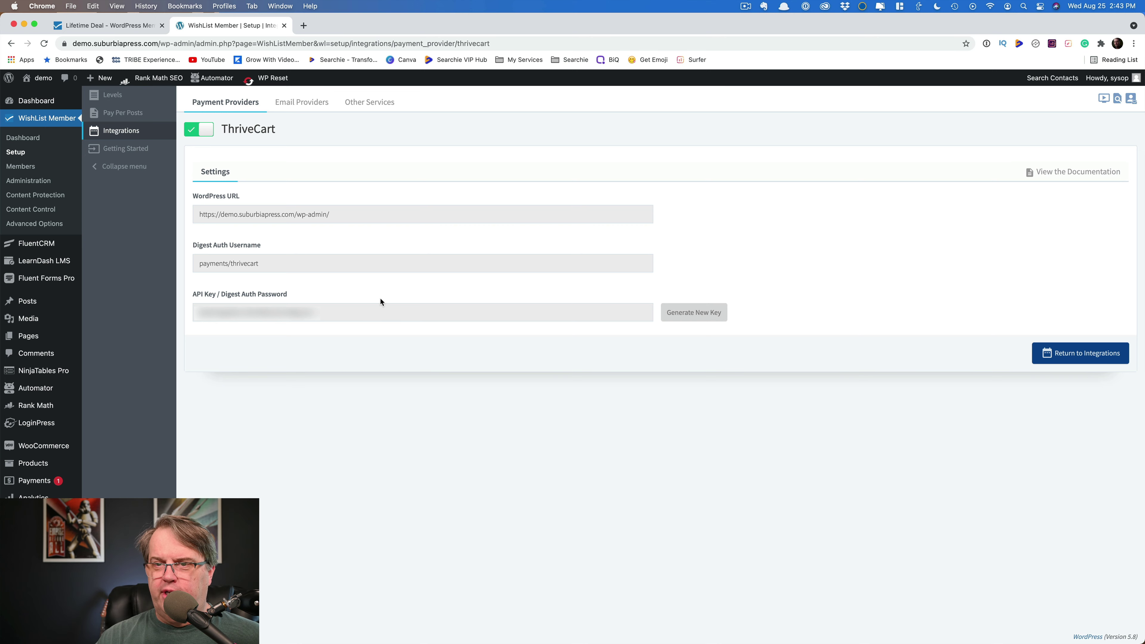
pyautogui.click(199, 129)
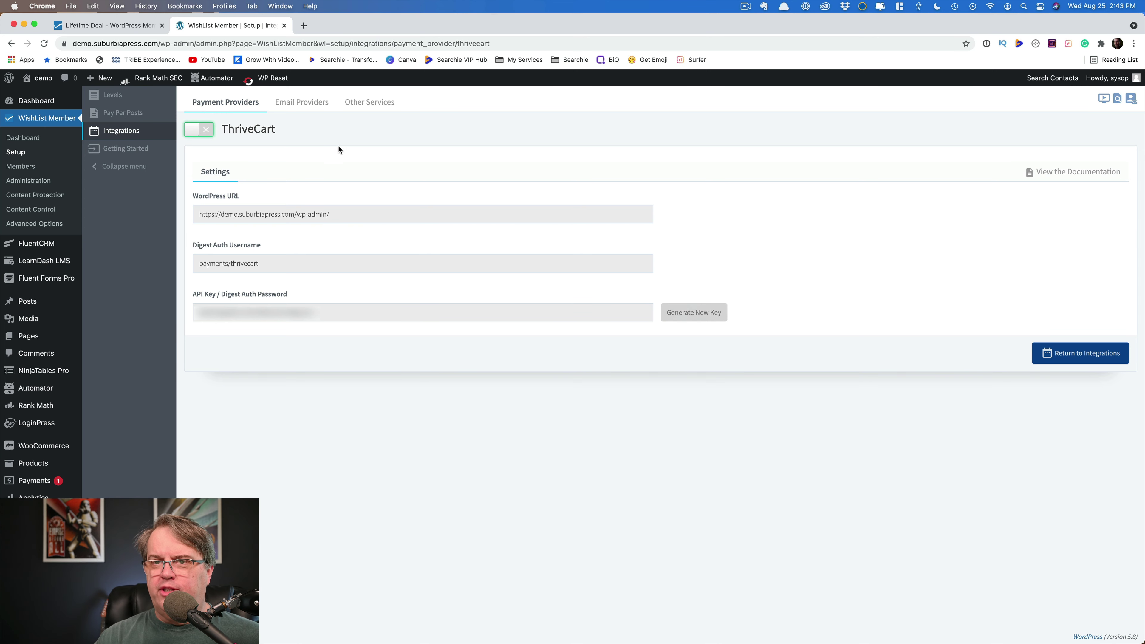
# Survey the available payment provider, email provider and other service integrations
pyautogui.click(231, 105)
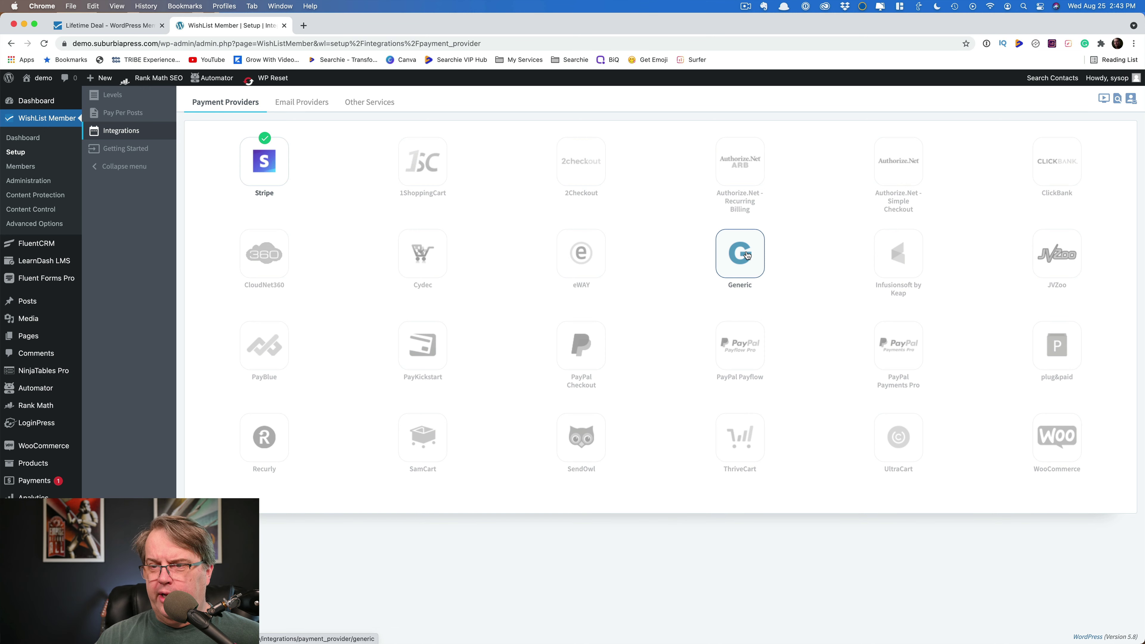
pyautogui.click(296, 103)
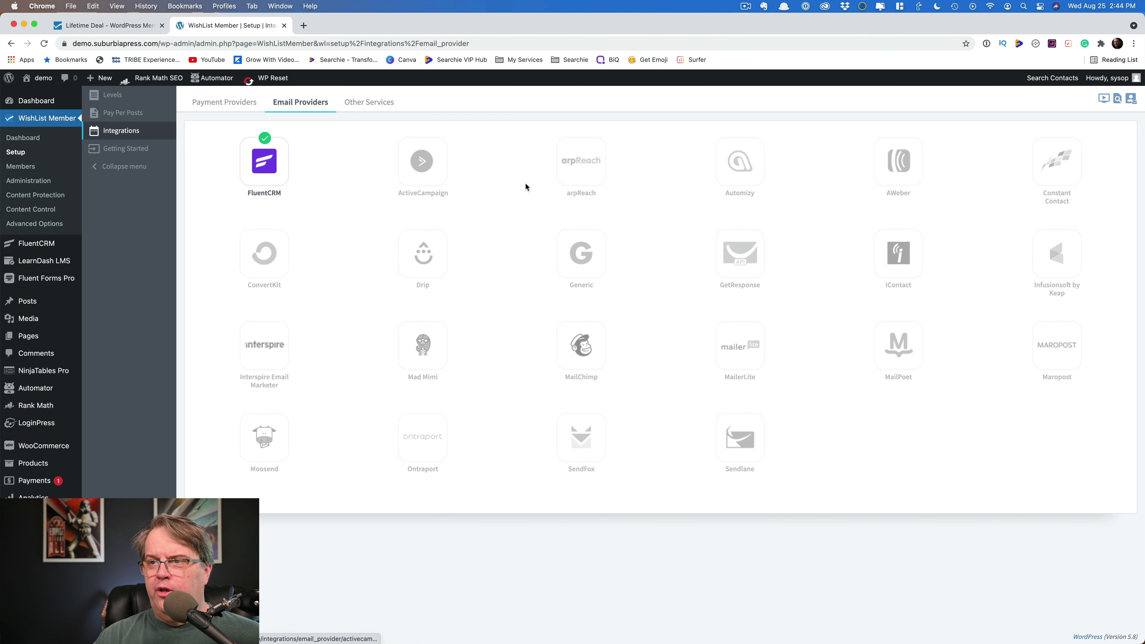
pyautogui.click(367, 103)
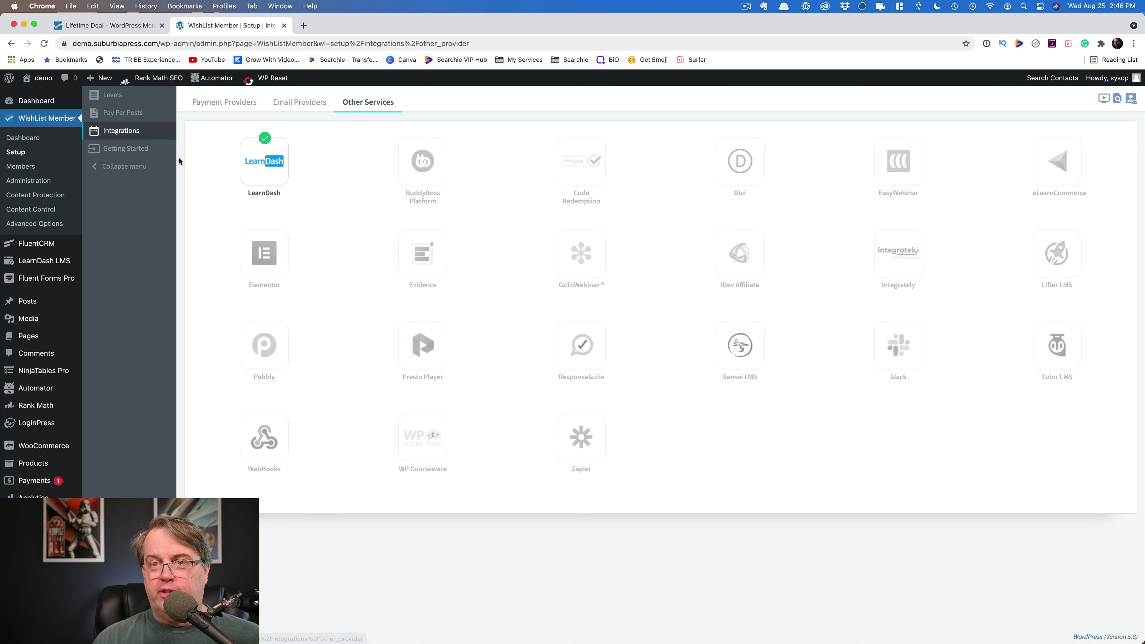
# Prepare a level assignment for the first listed member with the Basic level and registration date 08/25/2021
pyautogui.click(20, 167)
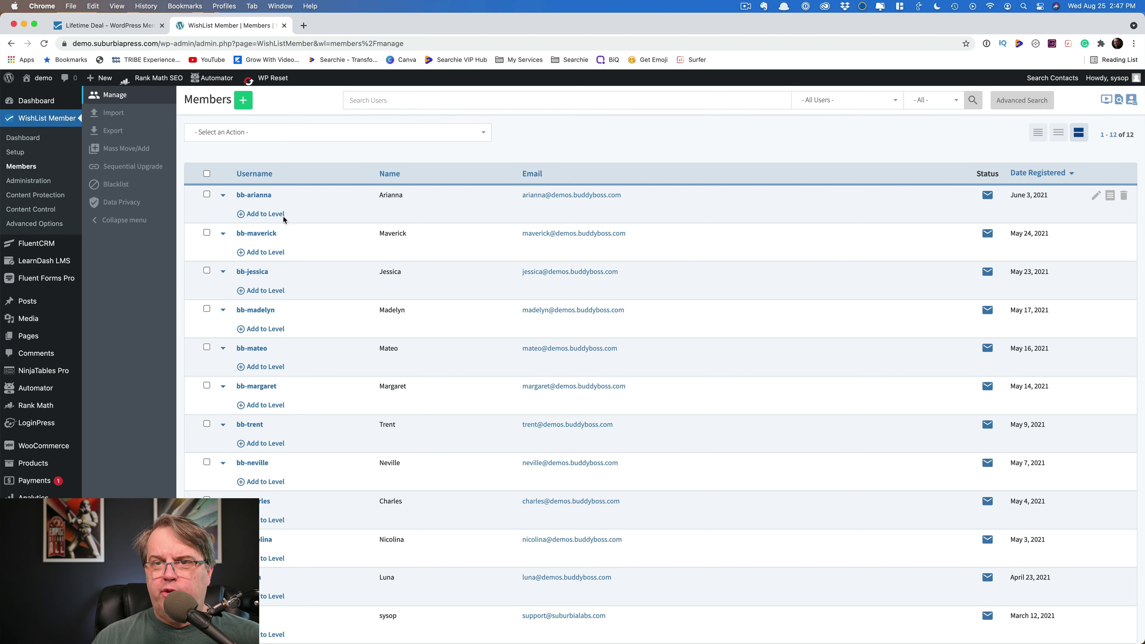
pyautogui.click(272, 214)
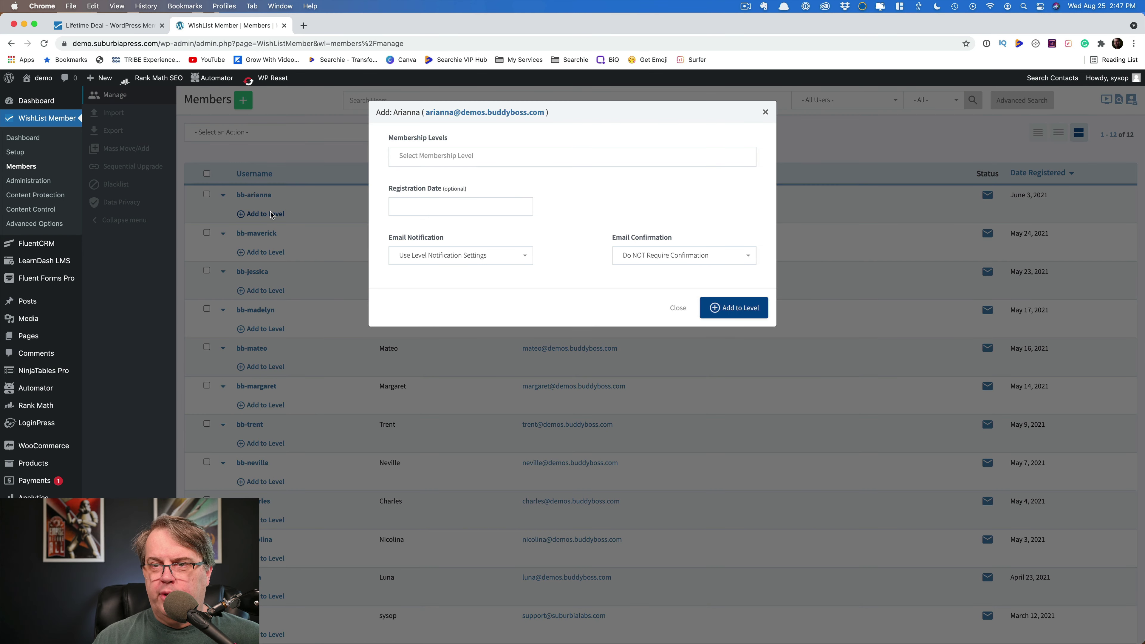
pyautogui.click(419, 156)
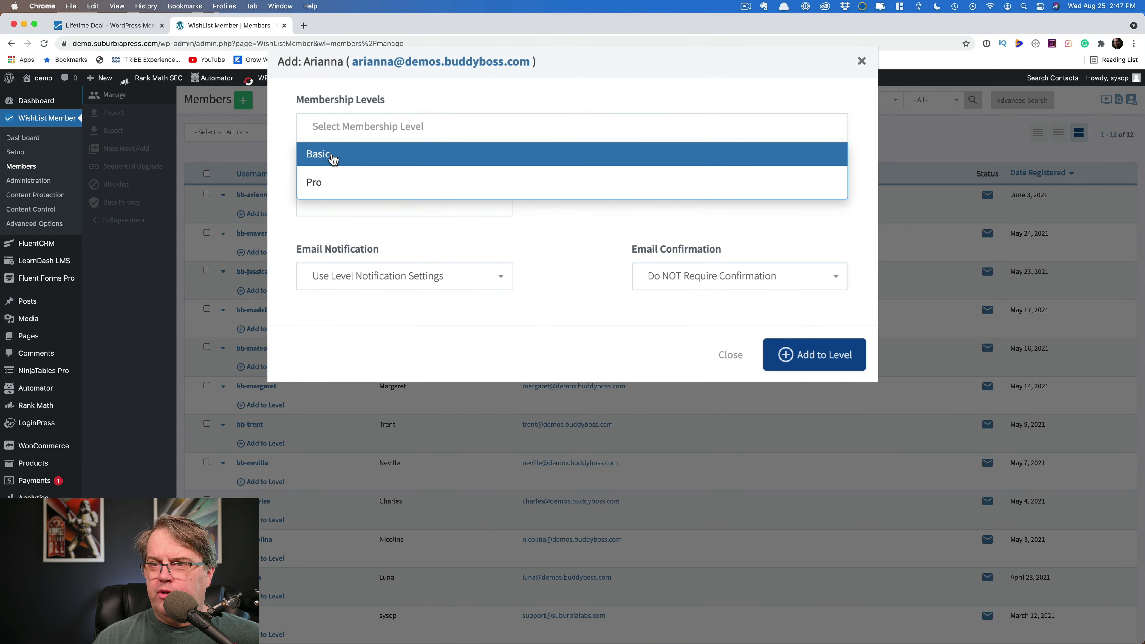
pyautogui.click(409, 174)
pyautogui.click(348, 195)
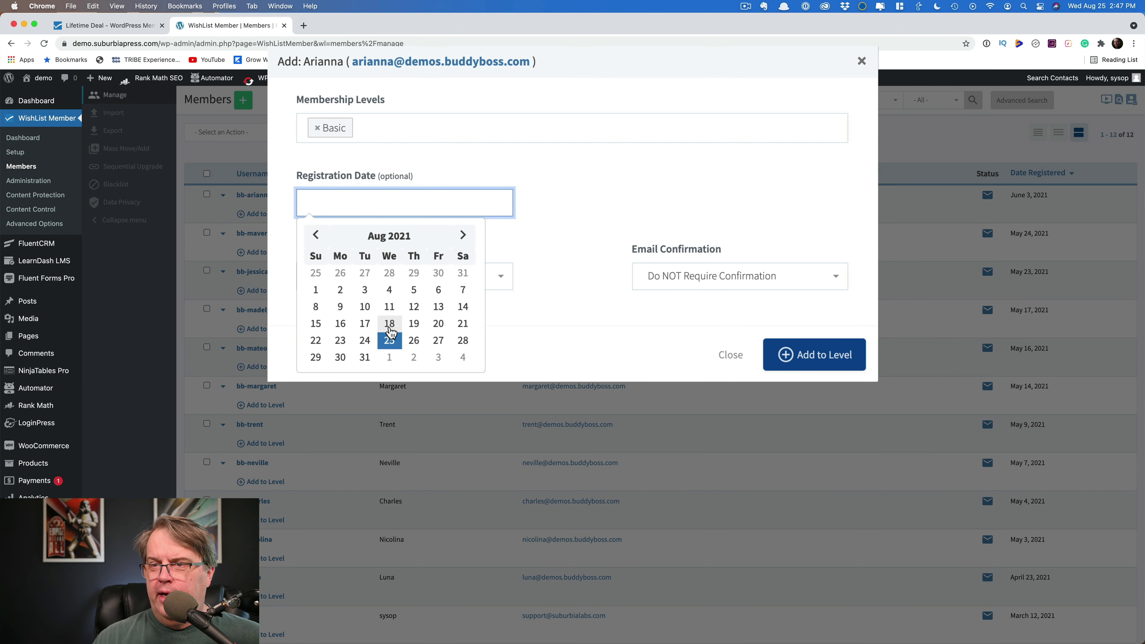
pyautogui.click(386, 338)
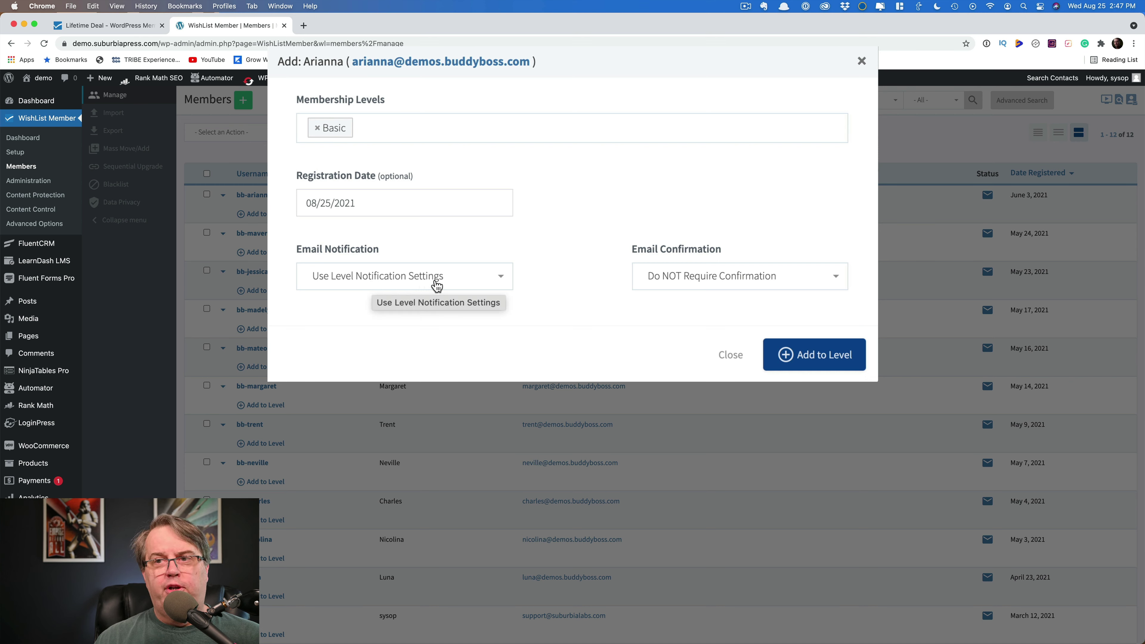
# Compare the email notification and confirmation options, keep Use Level Notification Settings and Do NOT Require Confirmation, and add the member to the level
pyautogui.click(499, 281)
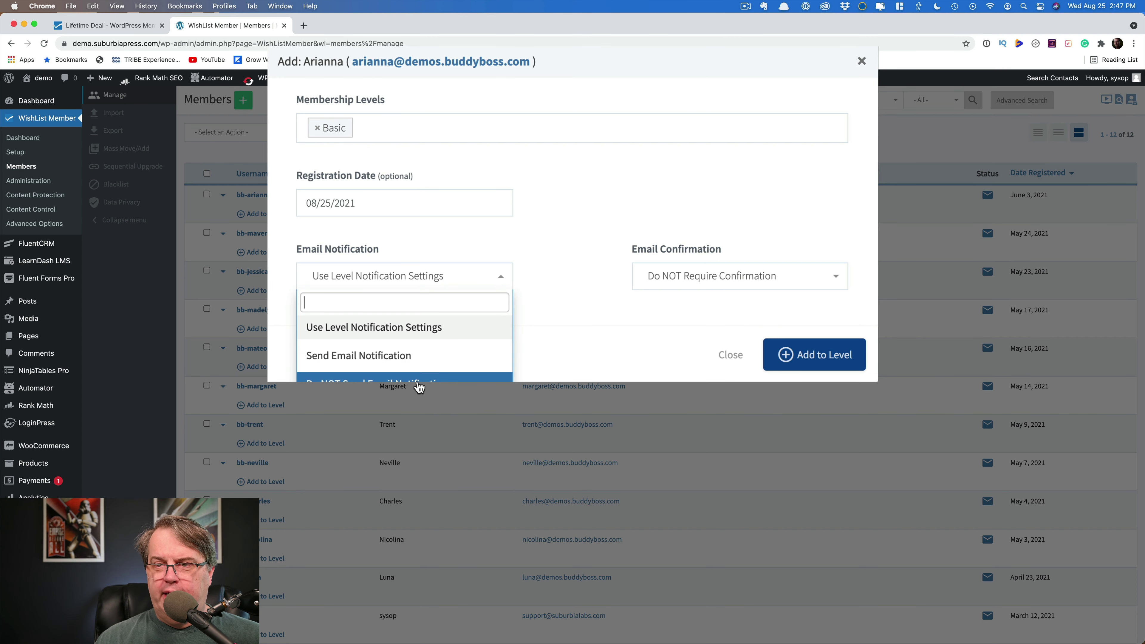
pyautogui.click(580, 330)
pyautogui.click(696, 281)
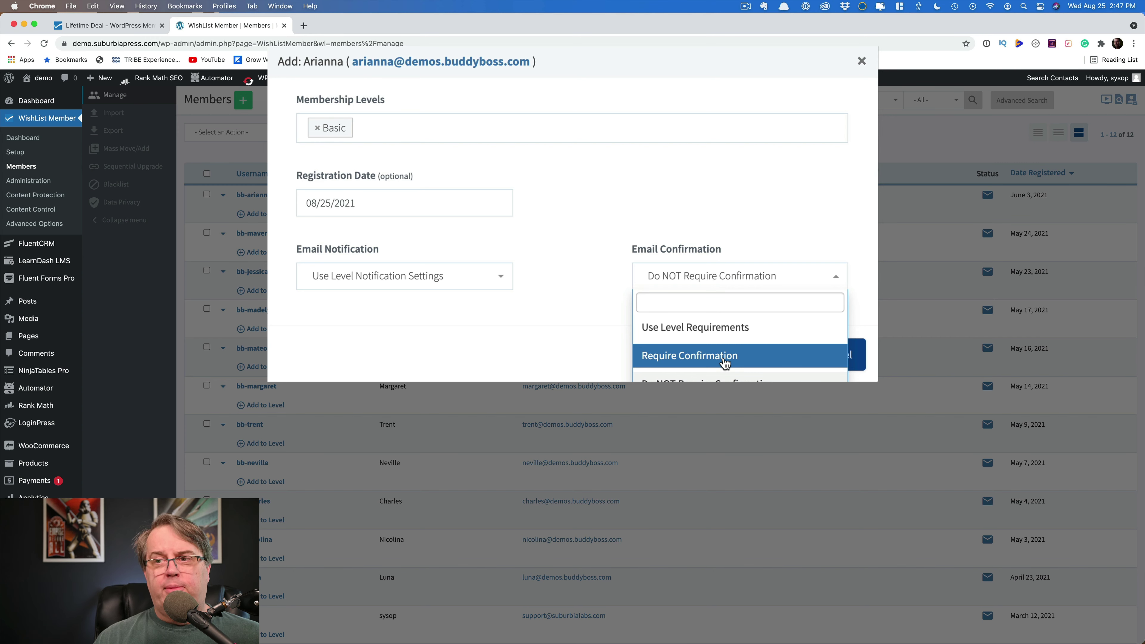
pyautogui.click(498, 278)
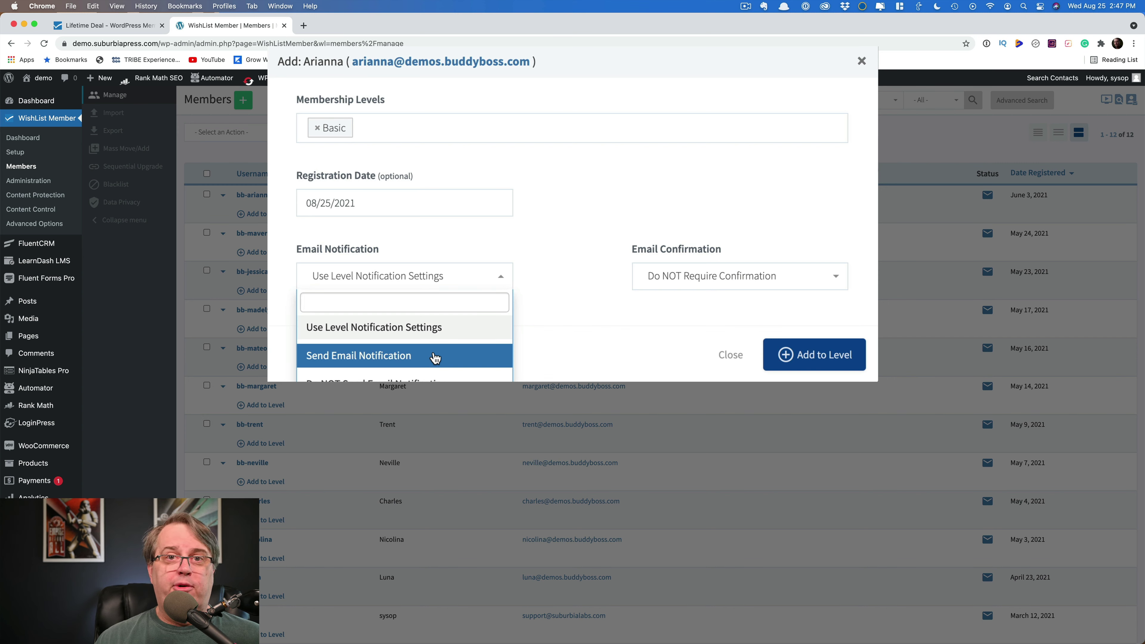
pyautogui.click(567, 339)
pyautogui.click(684, 284)
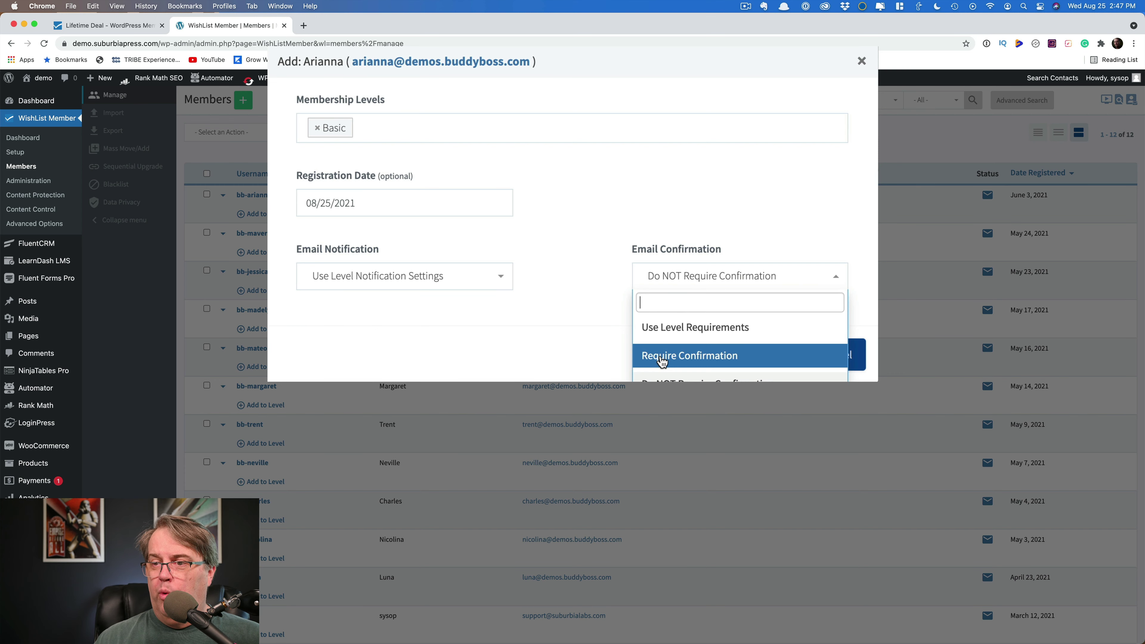
pyautogui.click(557, 343)
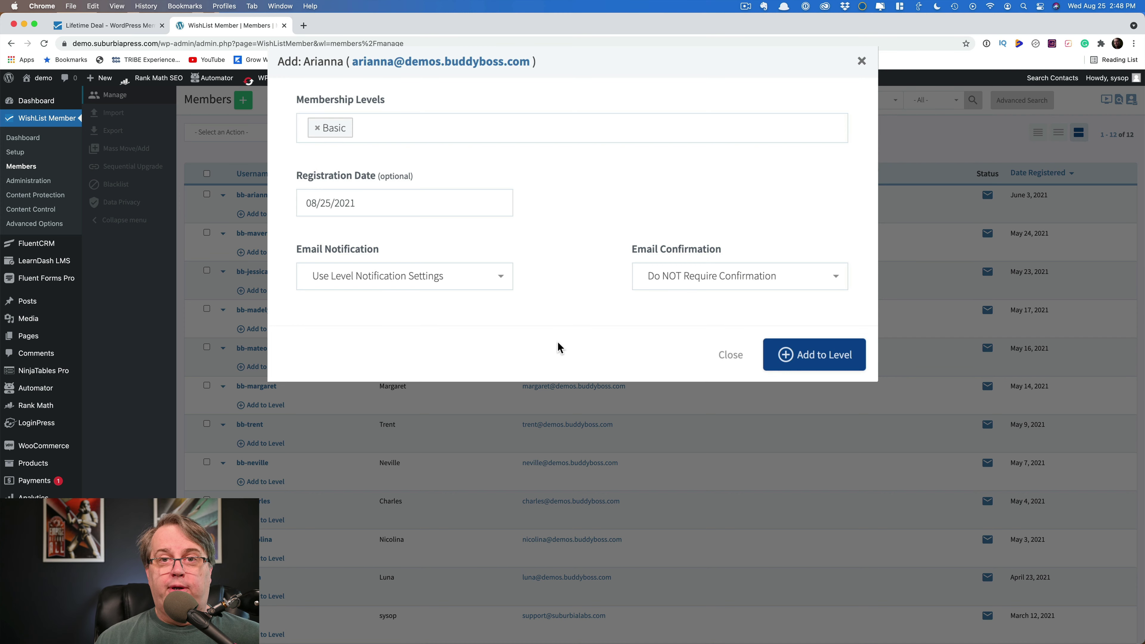
pyautogui.click(775, 352)
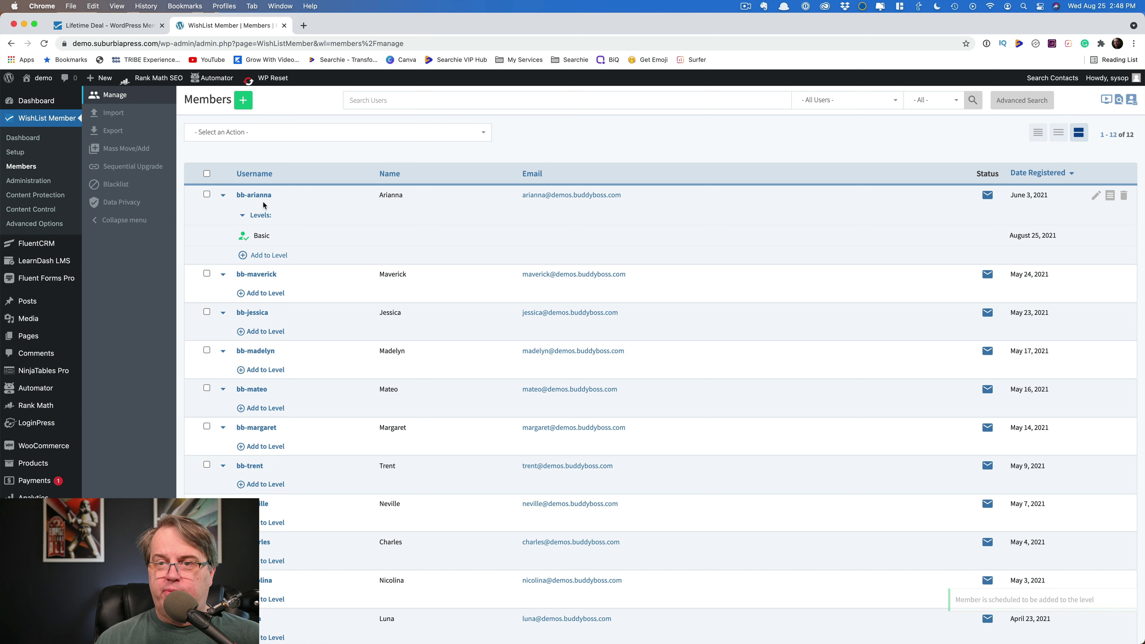
# Open the first listed member's record for editing and review their address, level history and pay per post assignments
pyautogui.moveTo(273, 231)
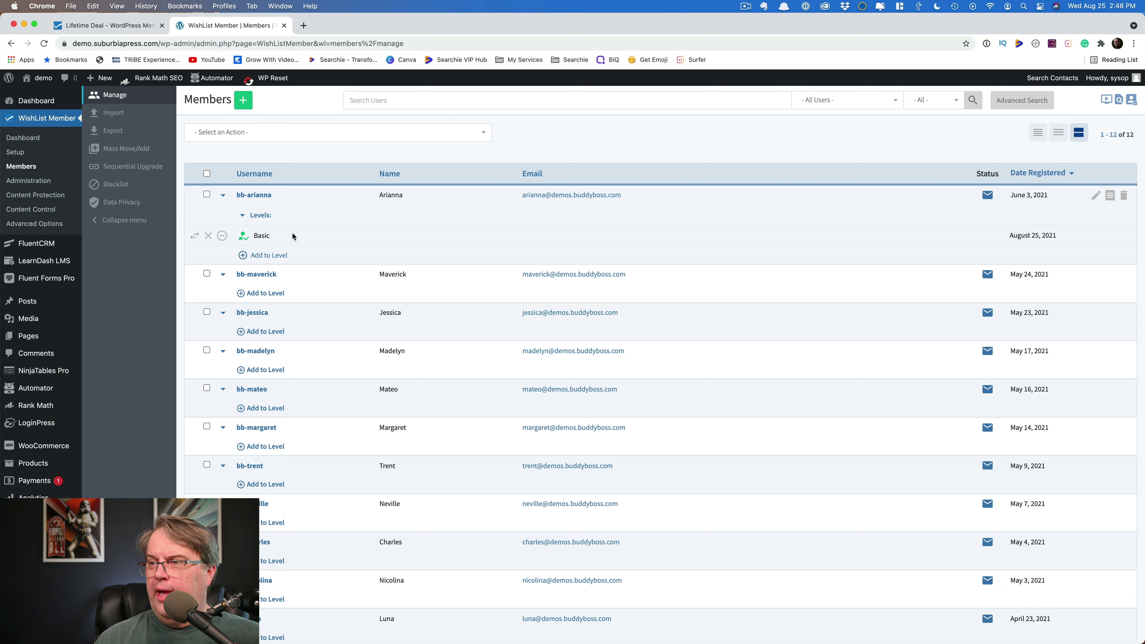
pyautogui.click(1095, 196)
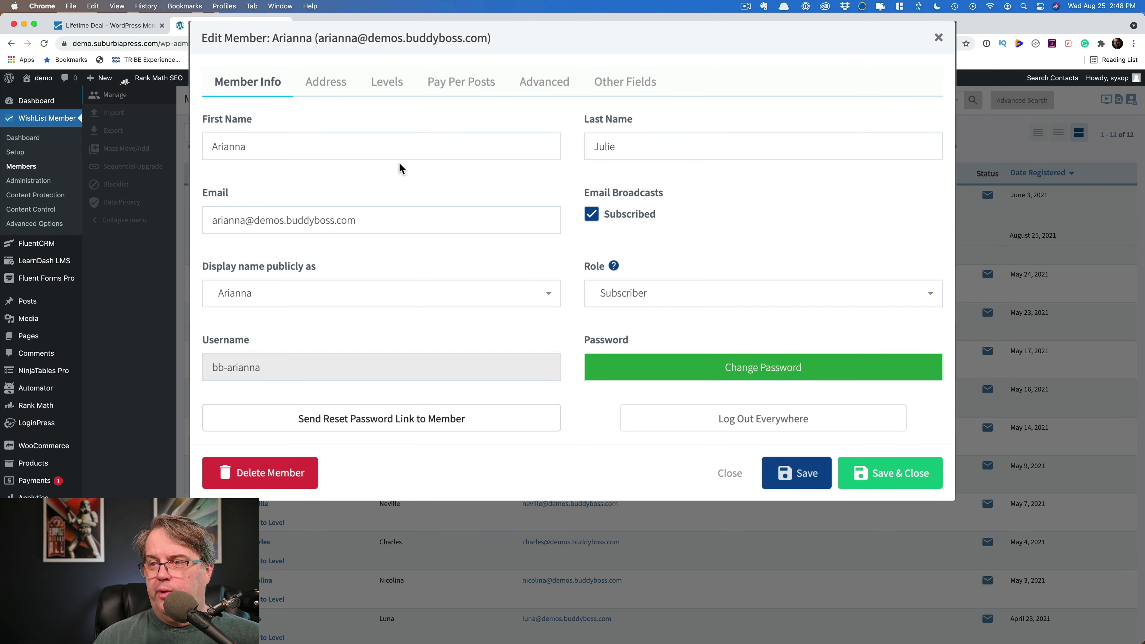
pyautogui.click(326, 94)
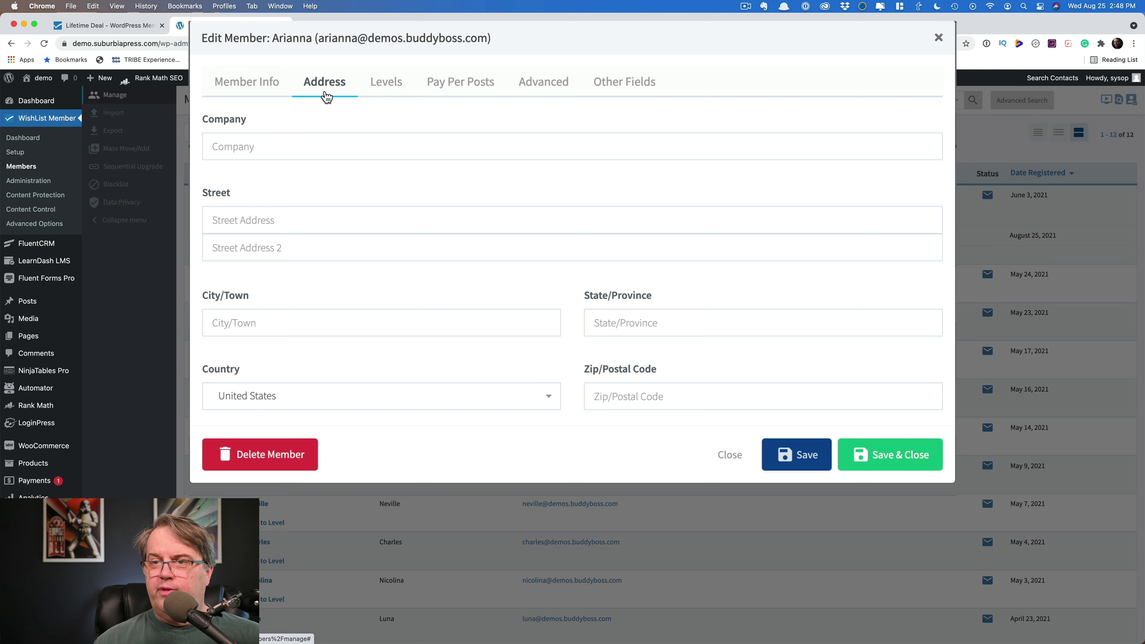
pyautogui.click(381, 91)
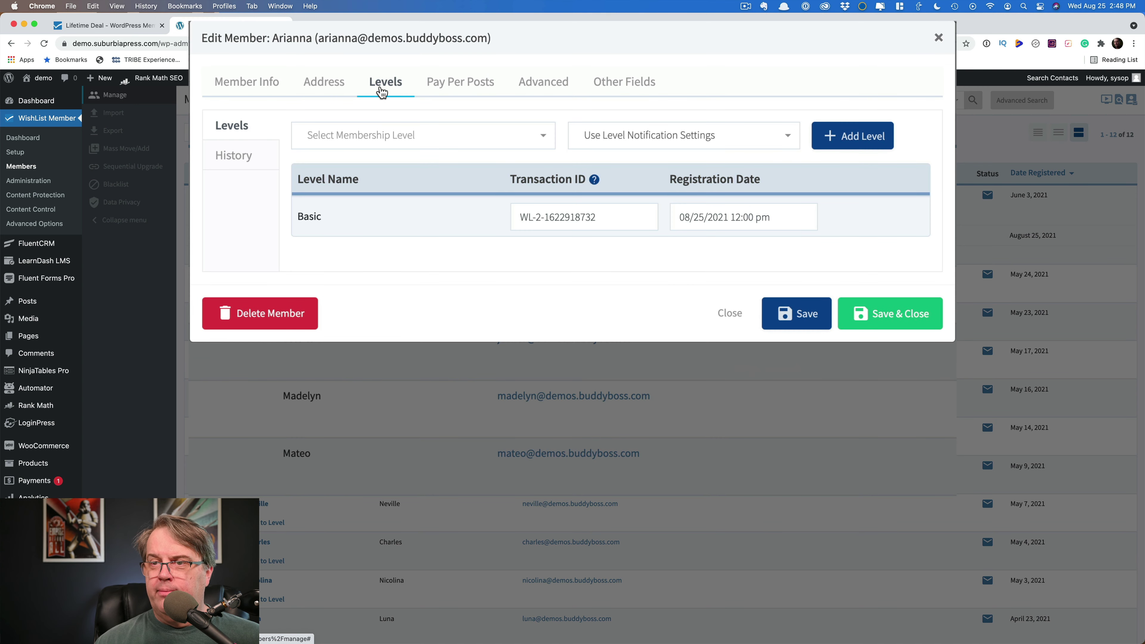
pyautogui.click(233, 162)
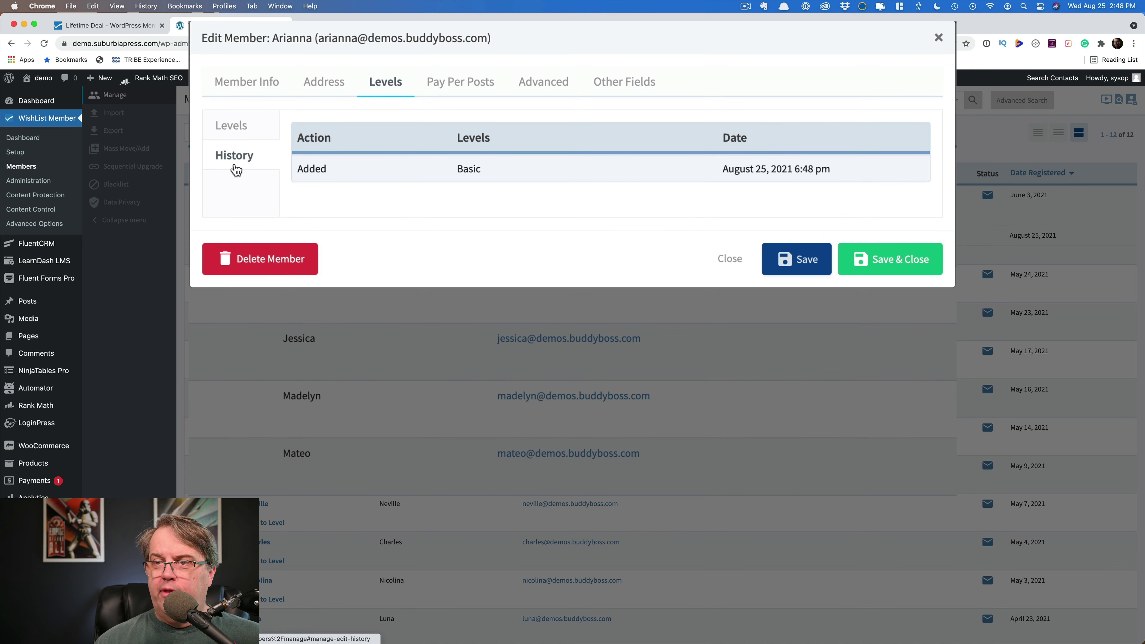
pyautogui.click(458, 85)
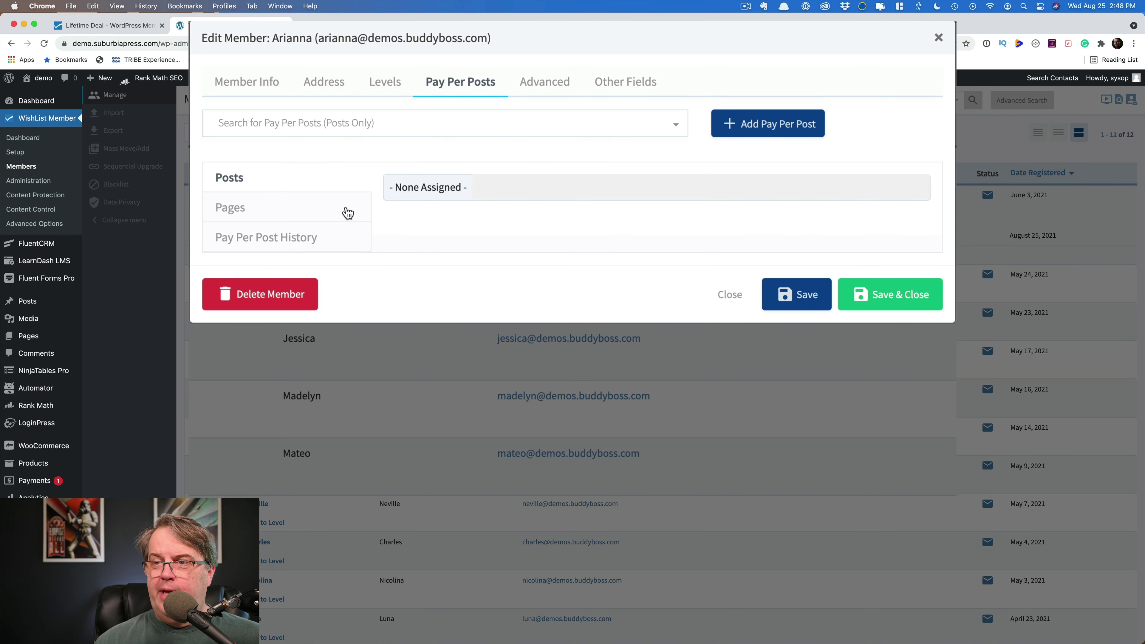
pyautogui.click(264, 243)
pyautogui.click(238, 156)
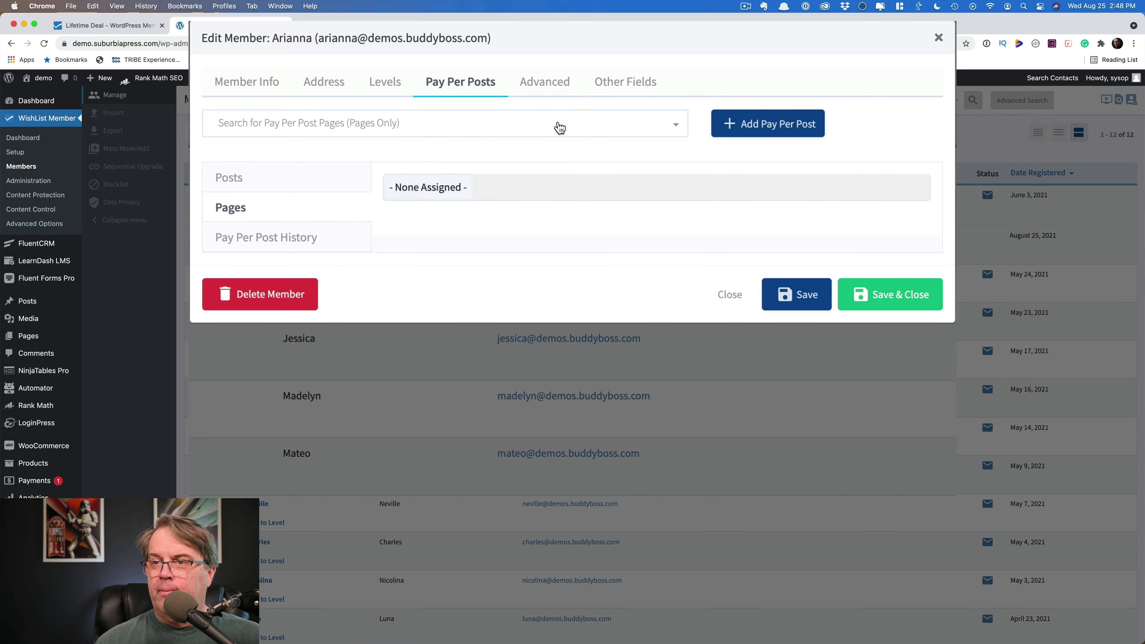
# Review the member's advanced settings, IP tracking options and custom registration fields, and close the record without saving
pyautogui.click(542, 96)
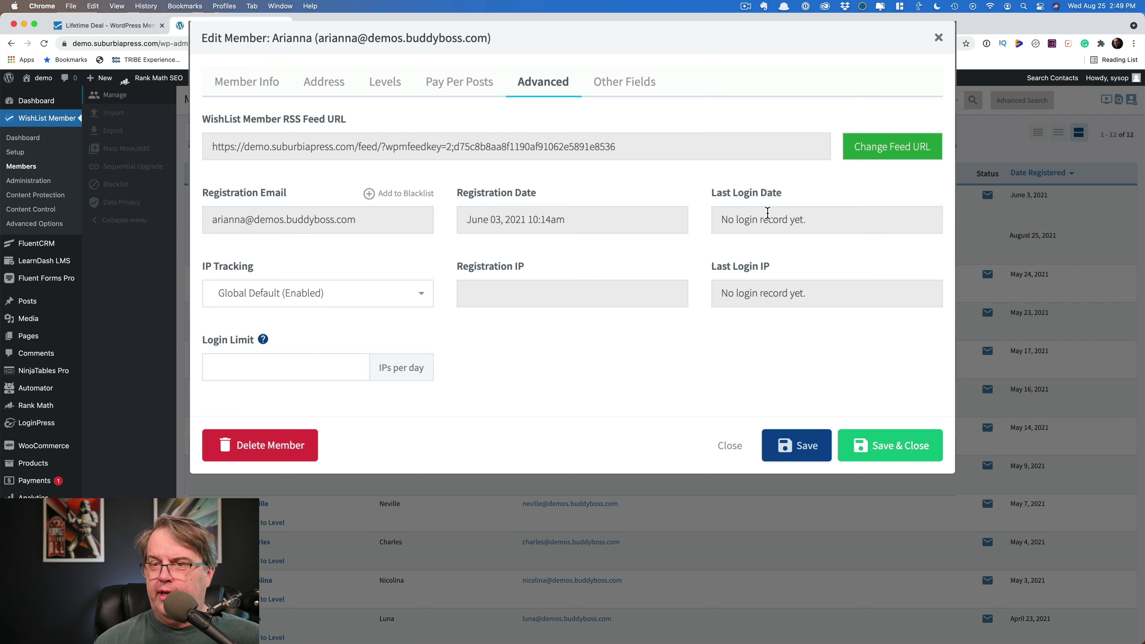
pyautogui.click(421, 296)
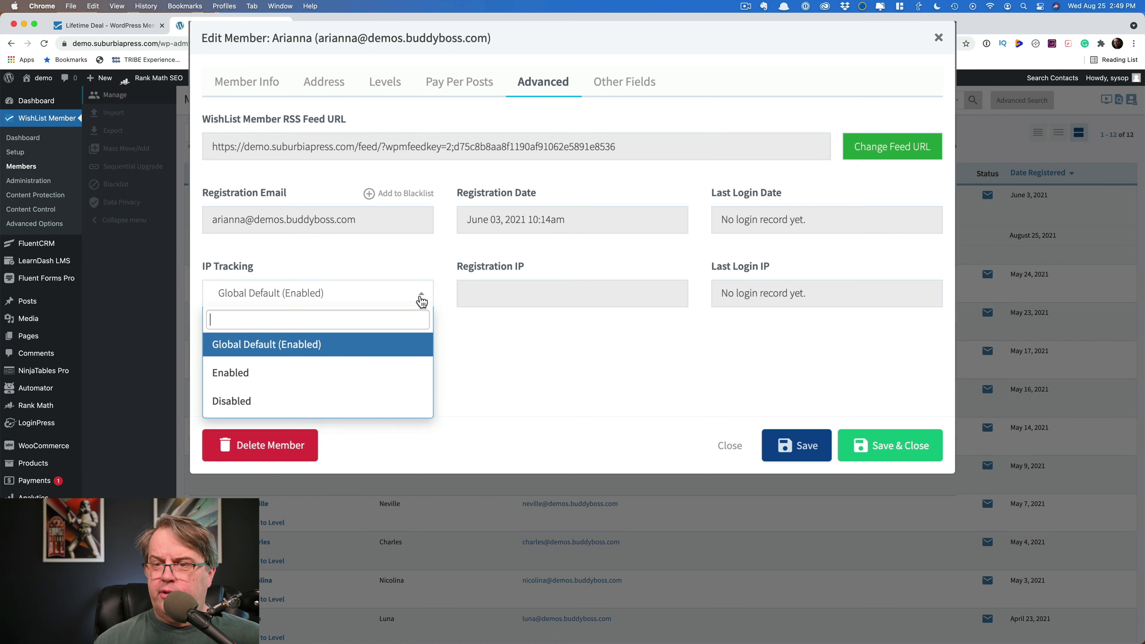
pyautogui.click(333, 259)
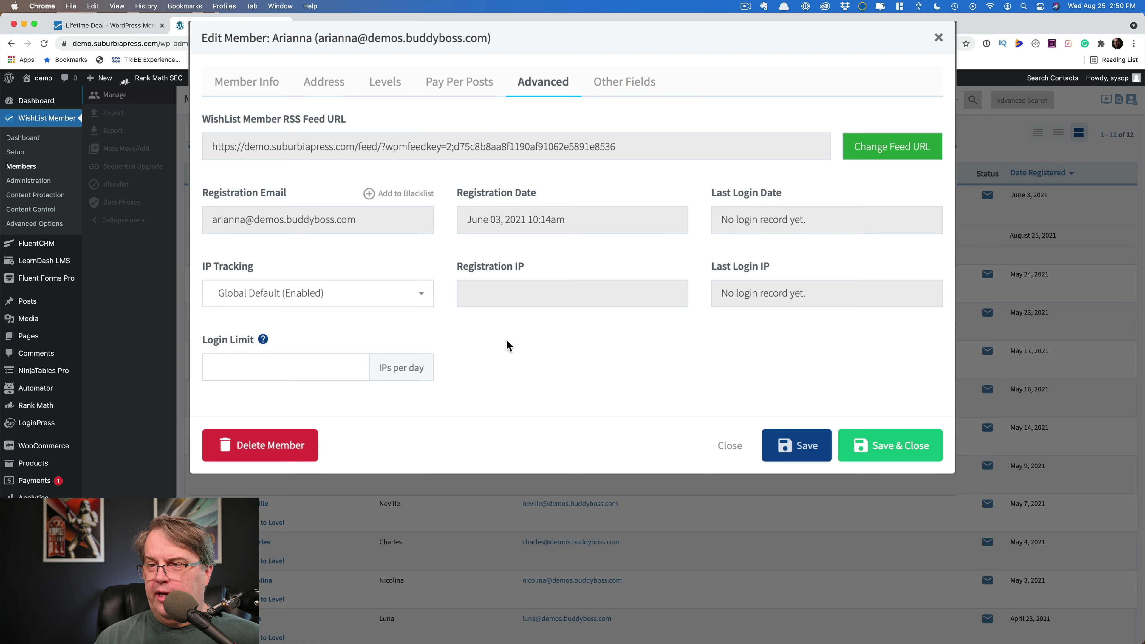
pyautogui.click(621, 86)
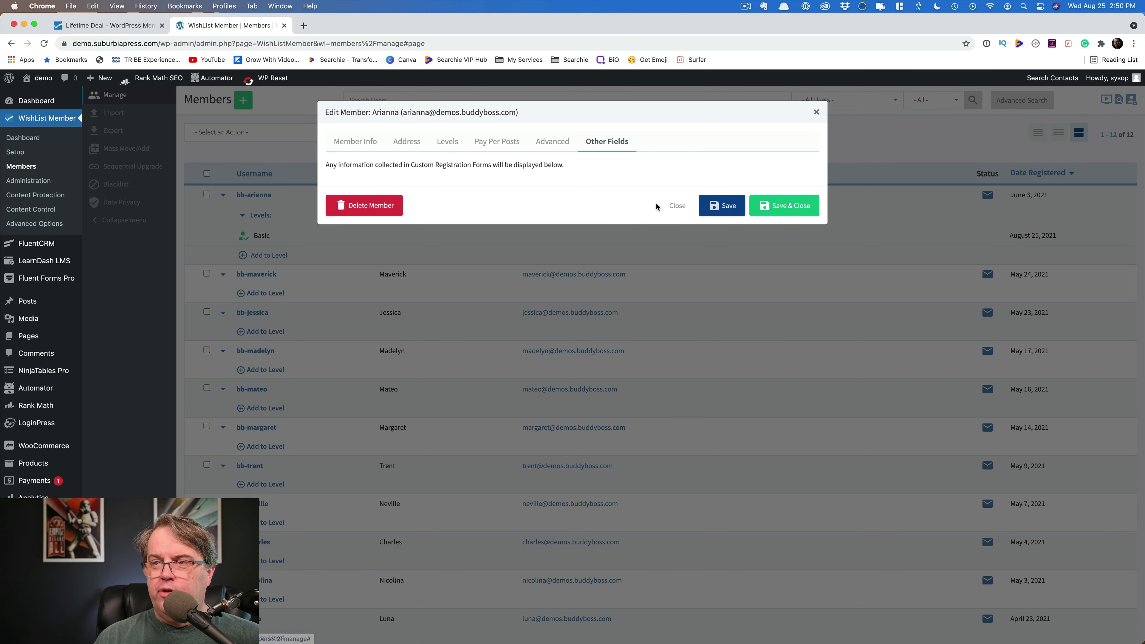
pyautogui.click(674, 205)
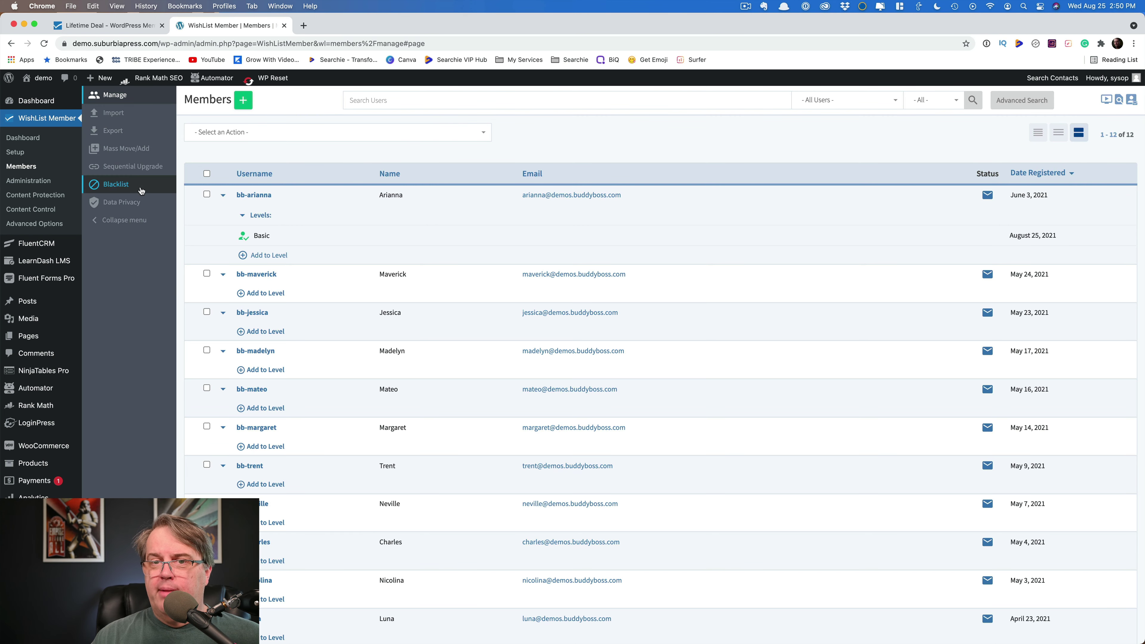
# Review the email broadcast settings, including the CAN-SPAM fields and the member unsubscribed notification, and close them without saving
pyautogui.click(40, 185)
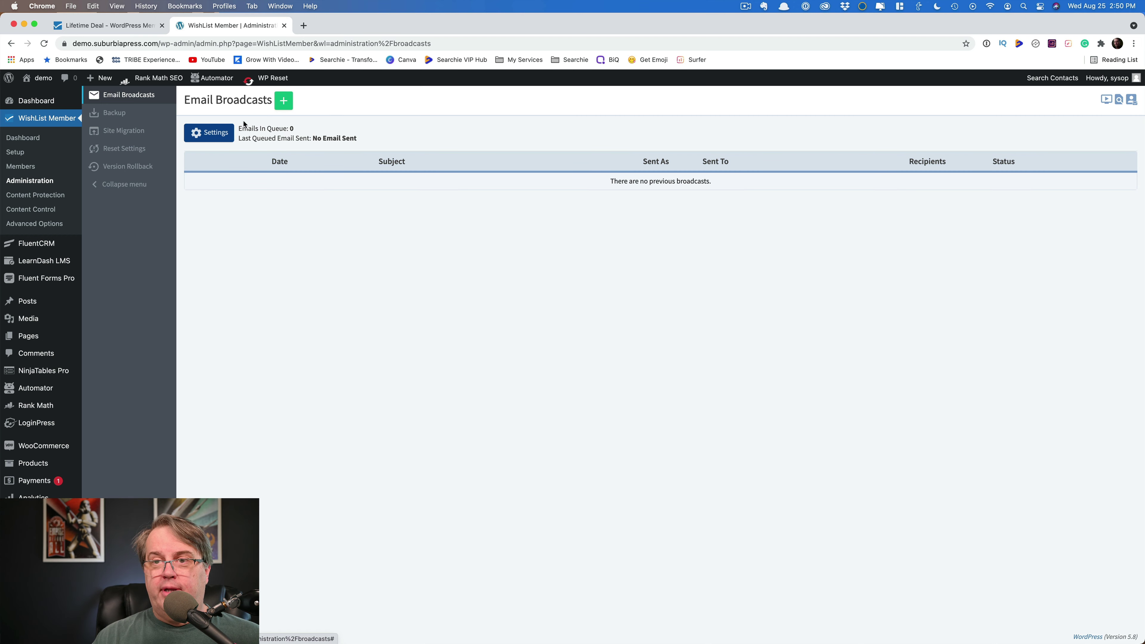
pyautogui.click(209, 135)
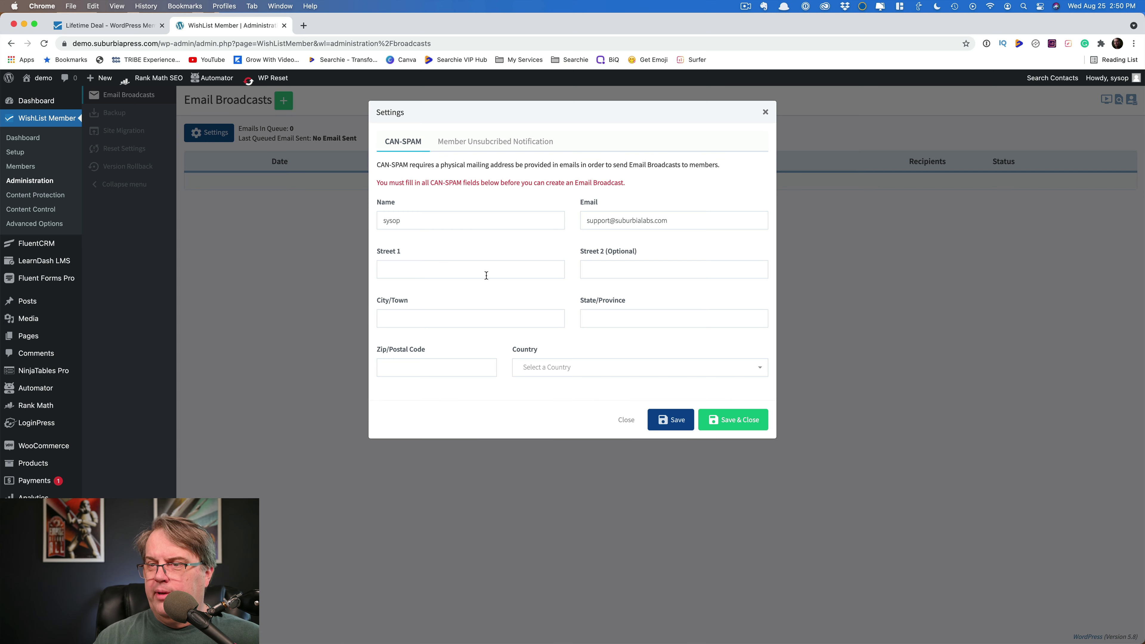
pyautogui.click(497, 144)
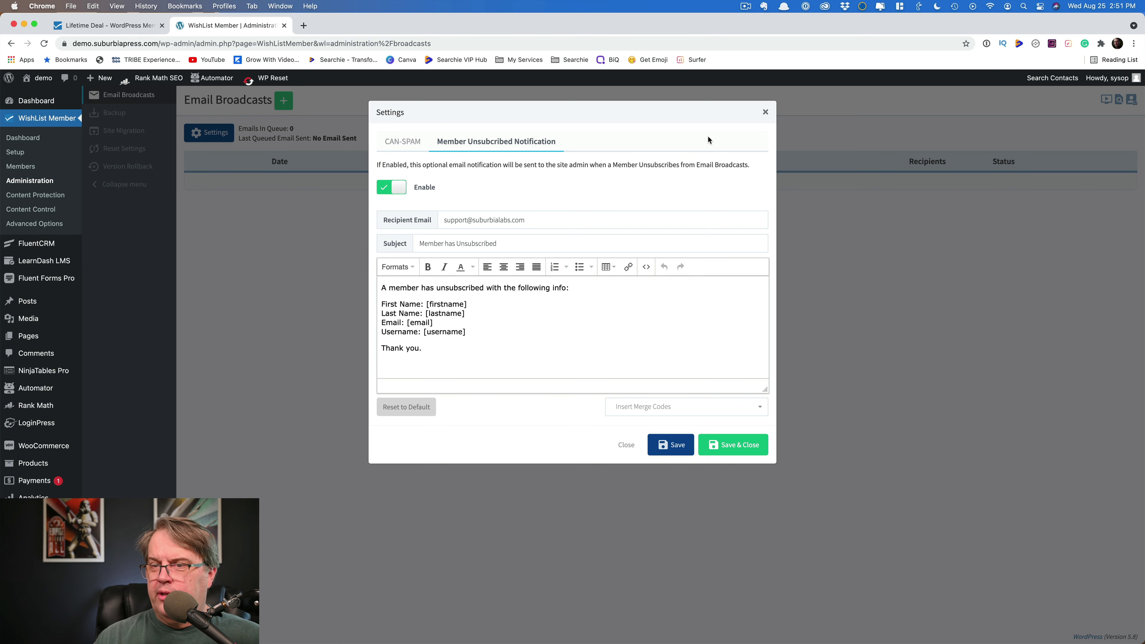
pyautogui.click(765, 113)
# Examine the administration tools for backup, exporting and importing settings, resetting settings and rolling back the plugin version
pyautogui.click(119, 115)
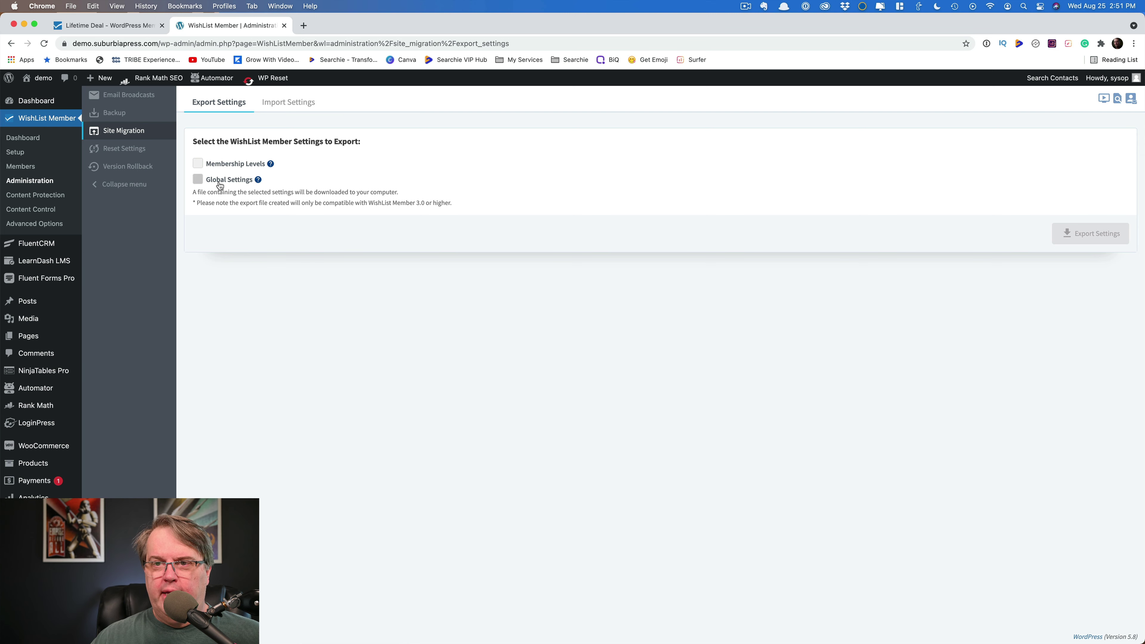
pyautogui.click(274, 105)
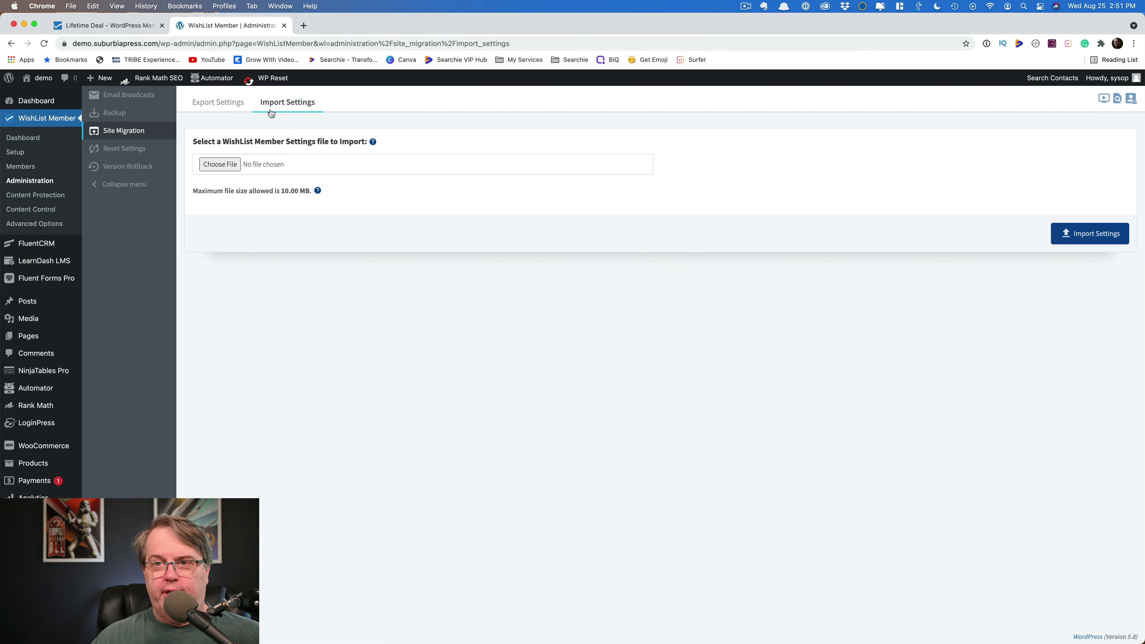
pyautogui.click(221, 106)
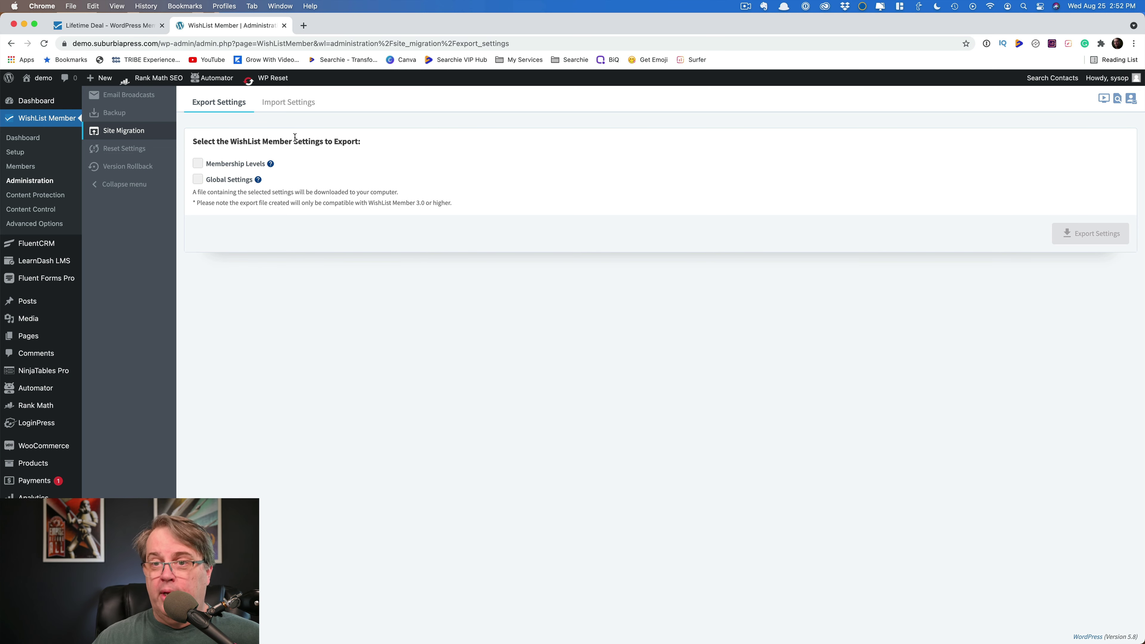
pyautogui.click(145, 152)
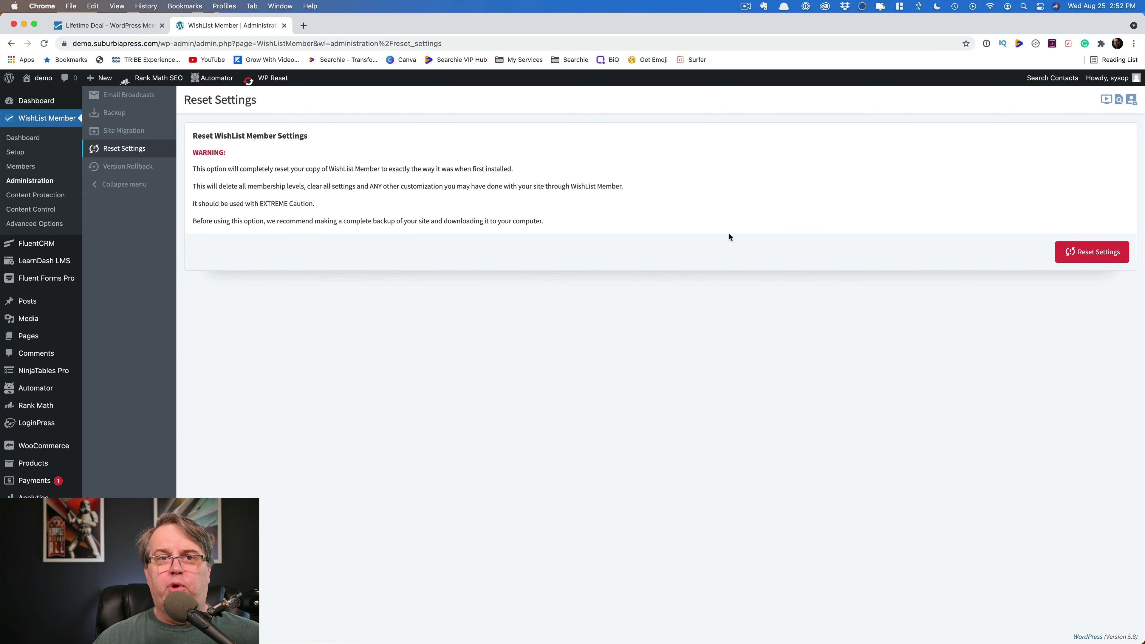
pyautogui.click(115, 170)
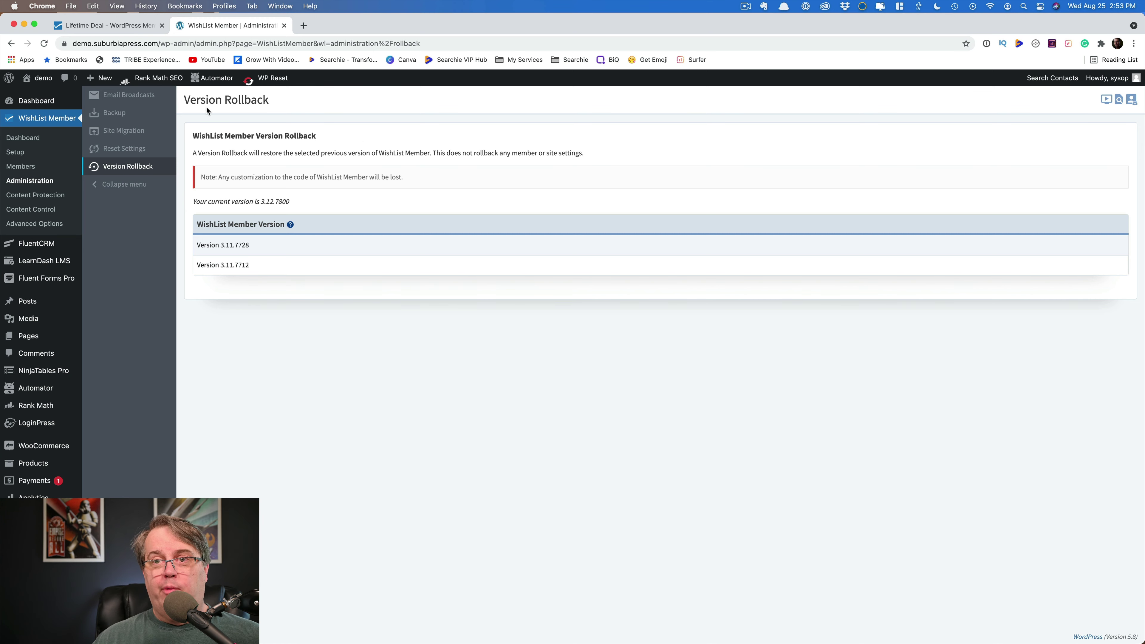
pyautogui.moveTo(333, 245)
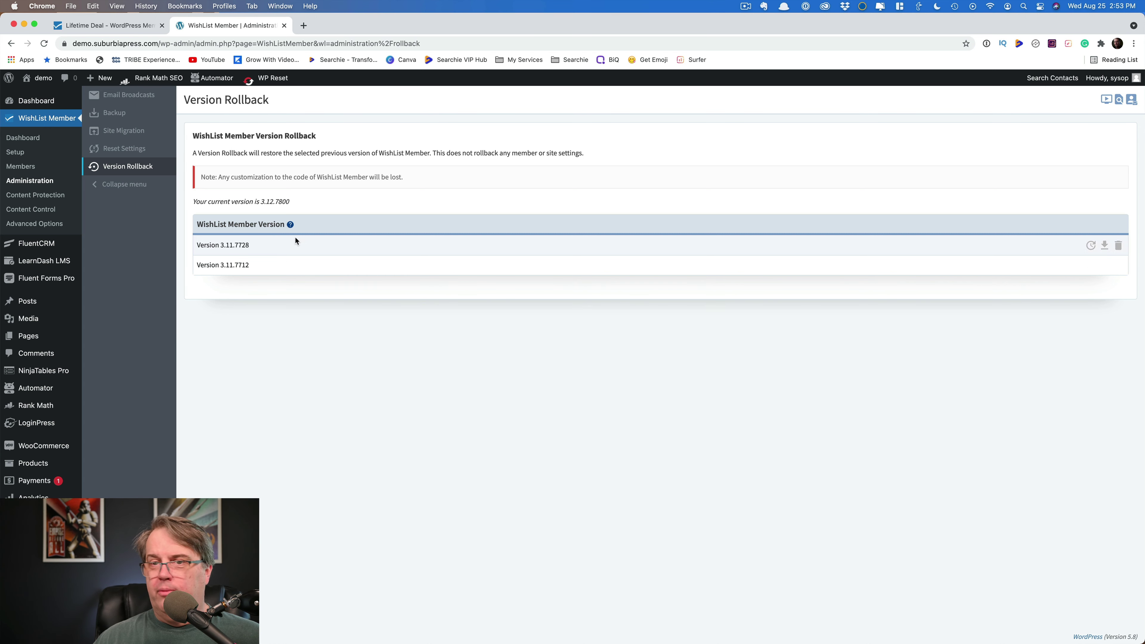
# Open the content protection of the Hello world! post and inspect its protection status and pay per post access options
pyautogui.click(36, 193)
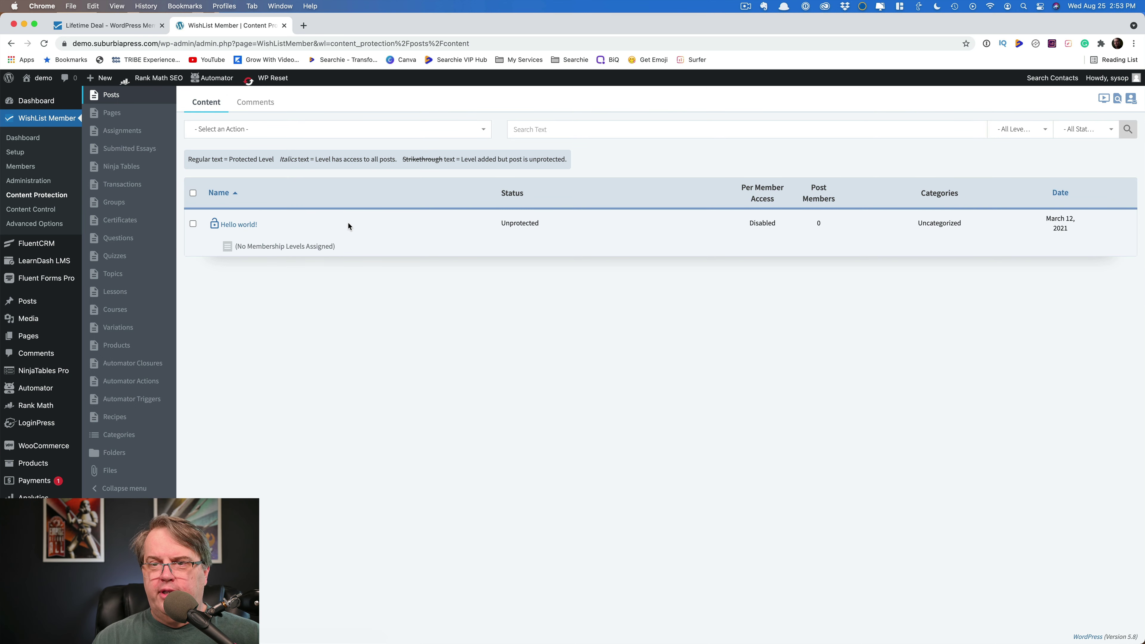
pyautogui.click(233, 226)
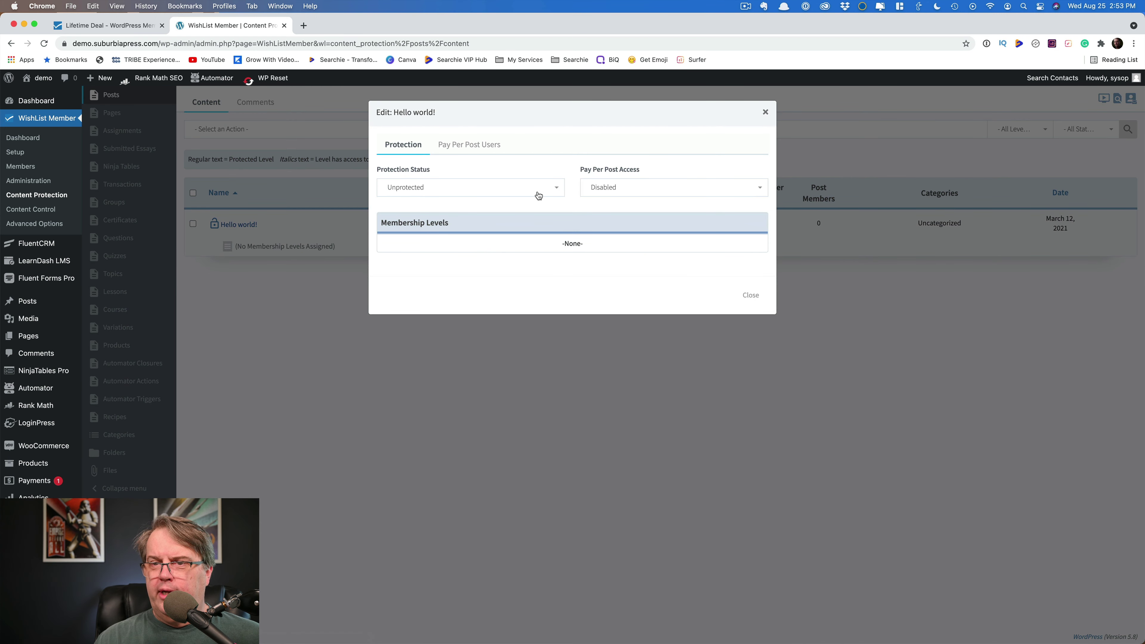
pyautogui.click(456, 195)
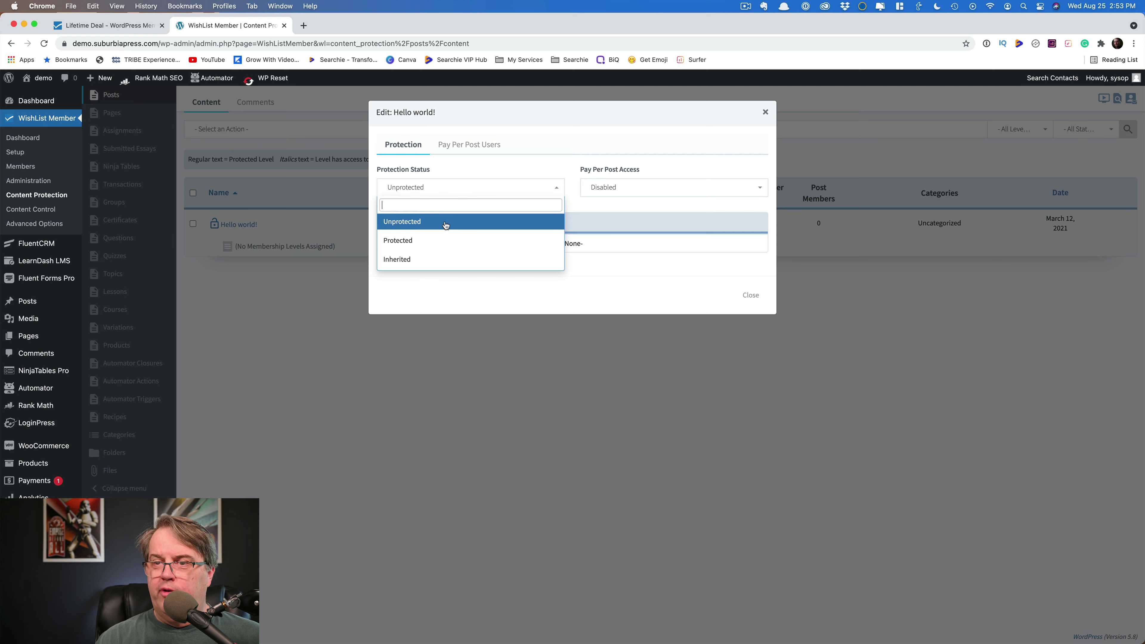
pyautogui.click(539, 141)
pyautogui.click(605, 187)
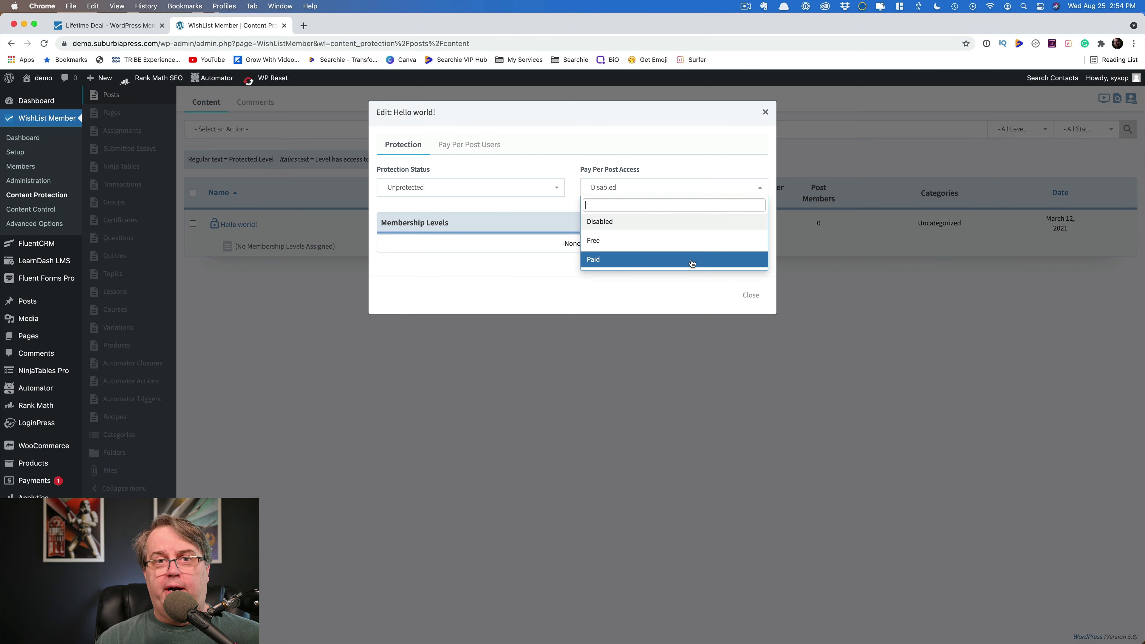
pyautogui.click(483, 282)
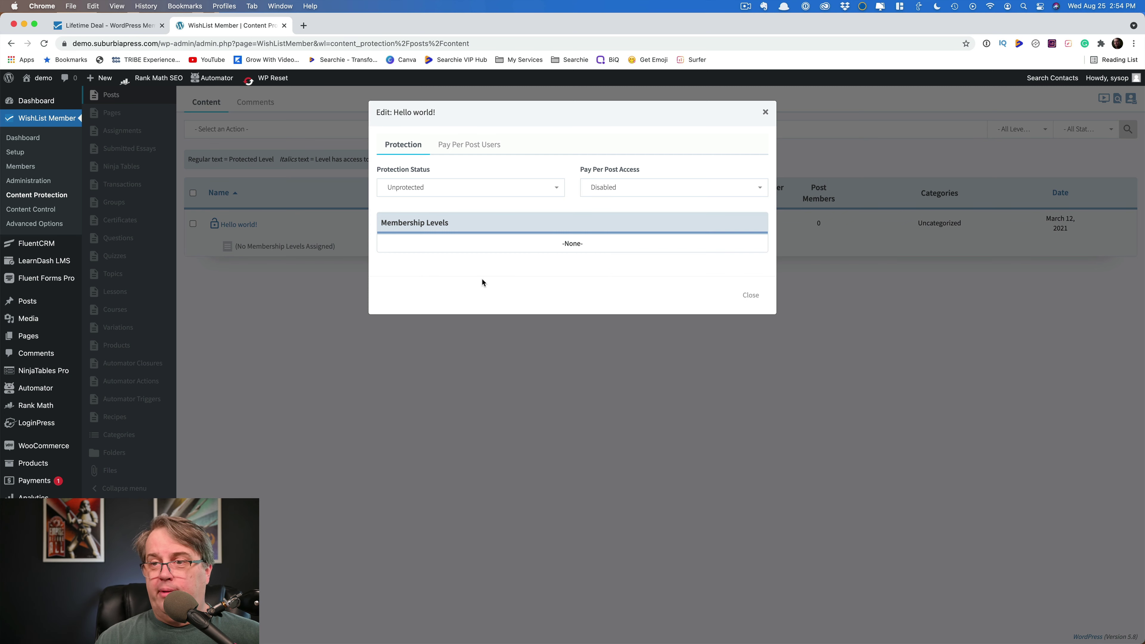
# Check the Pay Per Post Users list of the Hello world! post against its protection settings and close the post's dialog
pyautogui.click(467, 145)
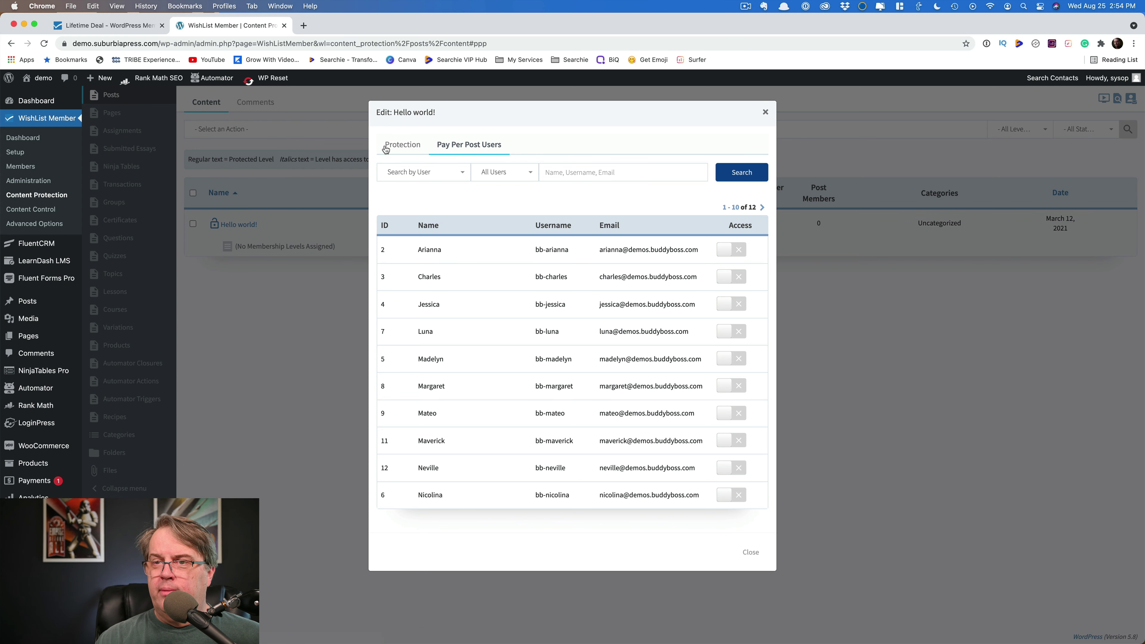
pyautogui.click(401, 146)
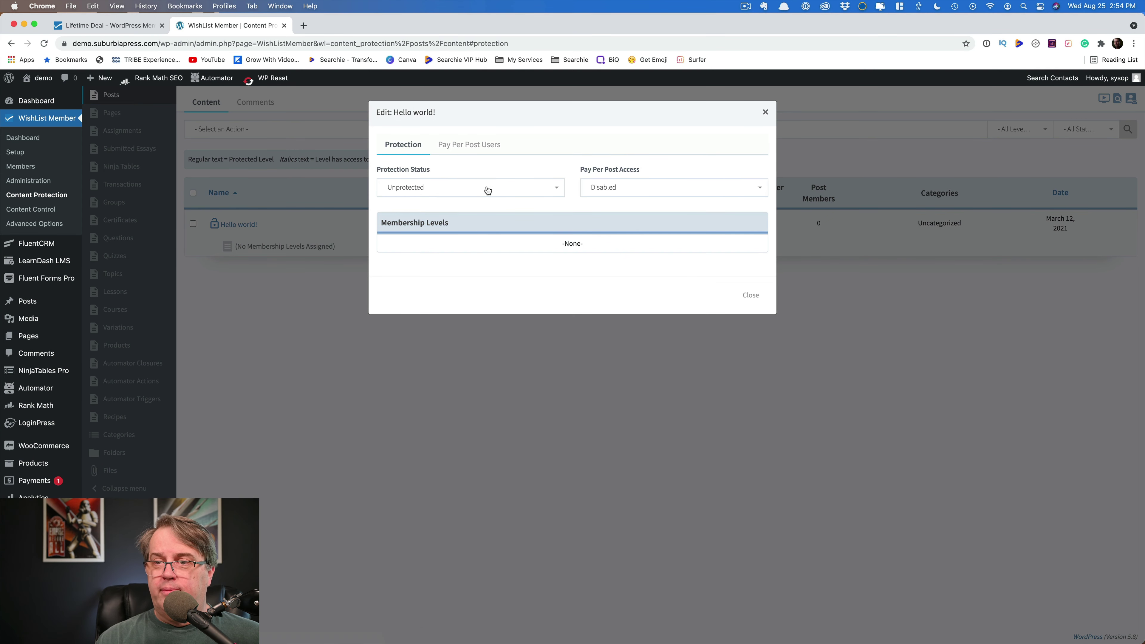
pyautogui.click(456, 145)
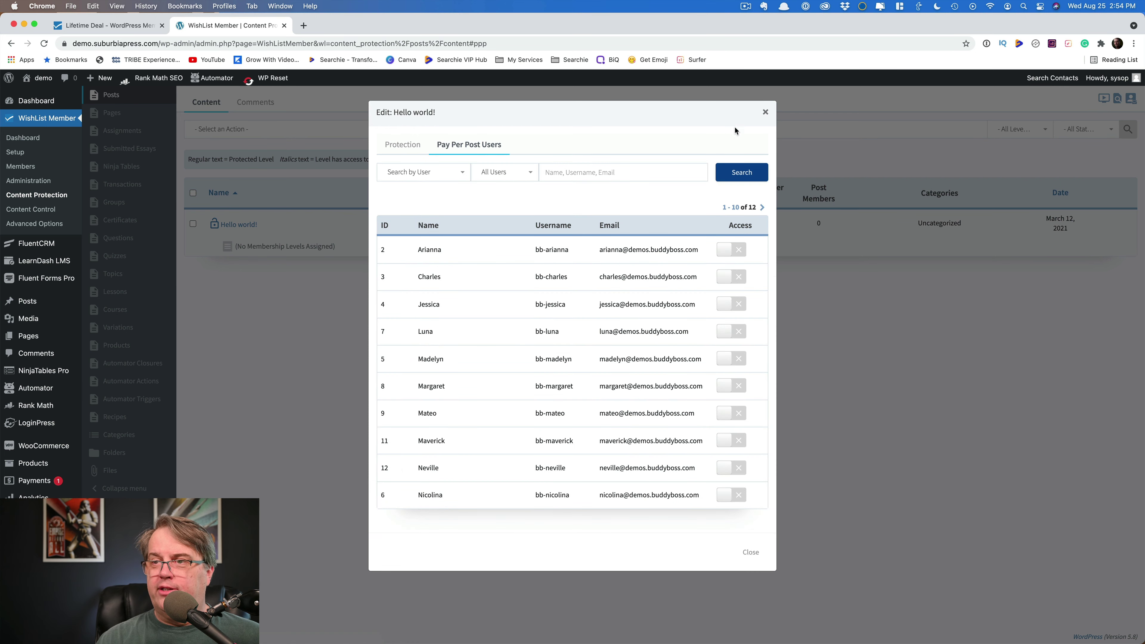
pyautogui.click(766, 112)
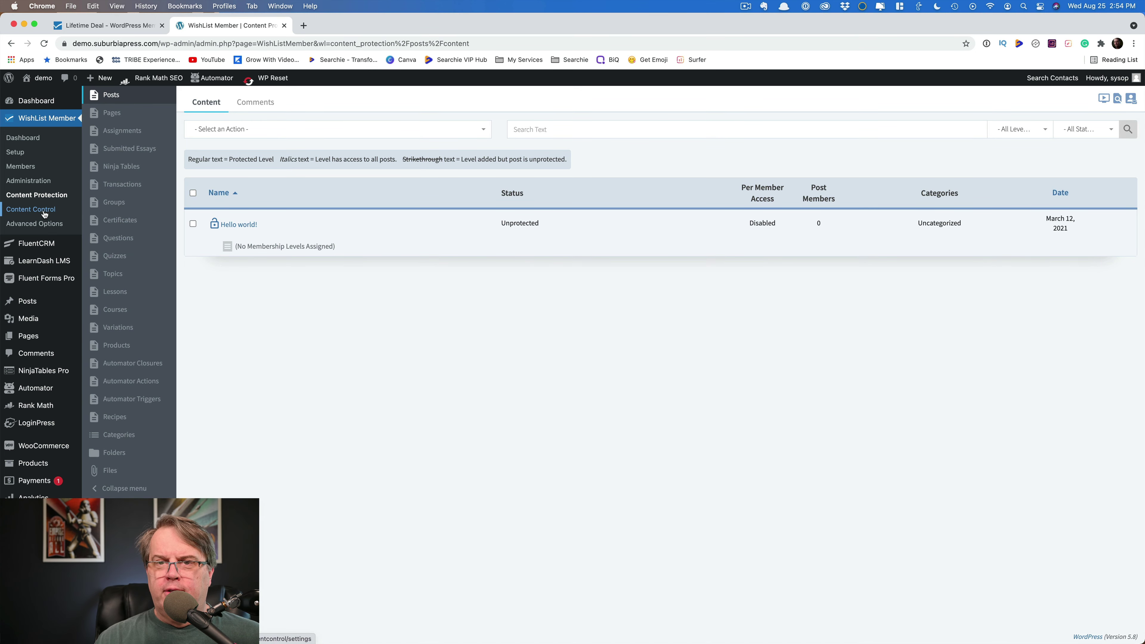
# Enable the Content Scheduler in content control and review its Page, Message and URL redirect options, closing its settings without saving
pyautogui.click(40, 210)
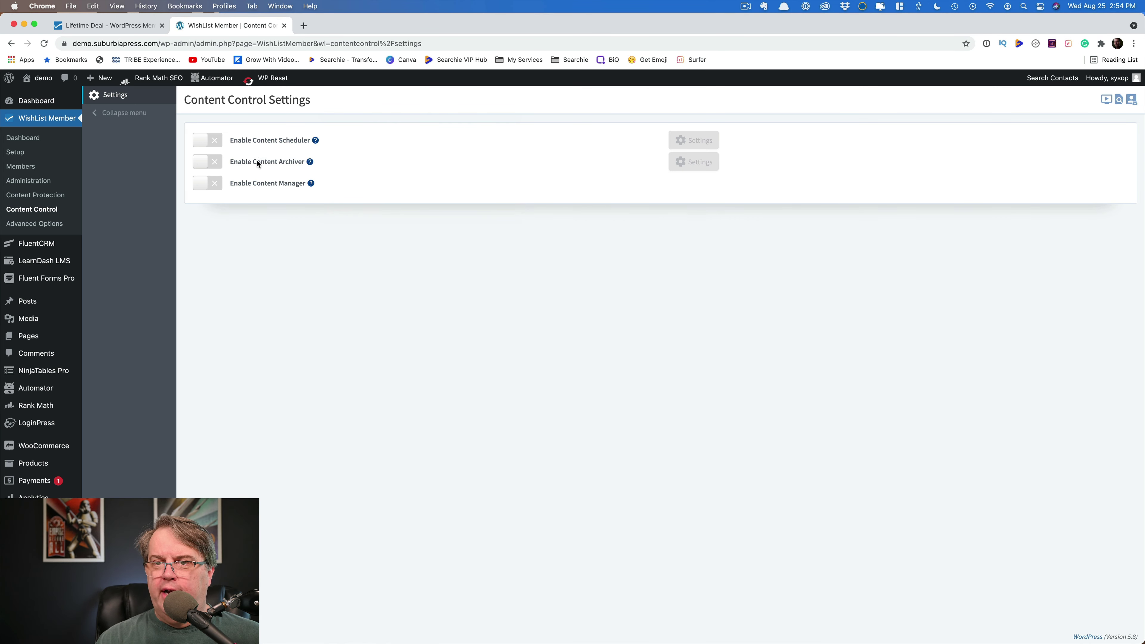
pyautogui.click(251, 139)
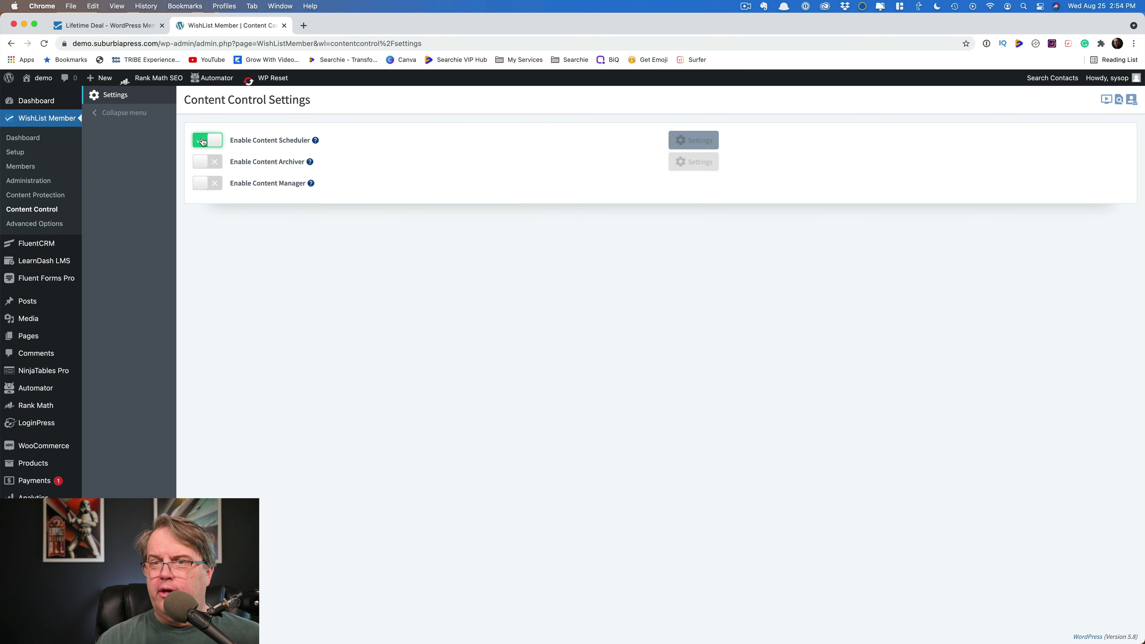
pyautogui.click(703, 139)
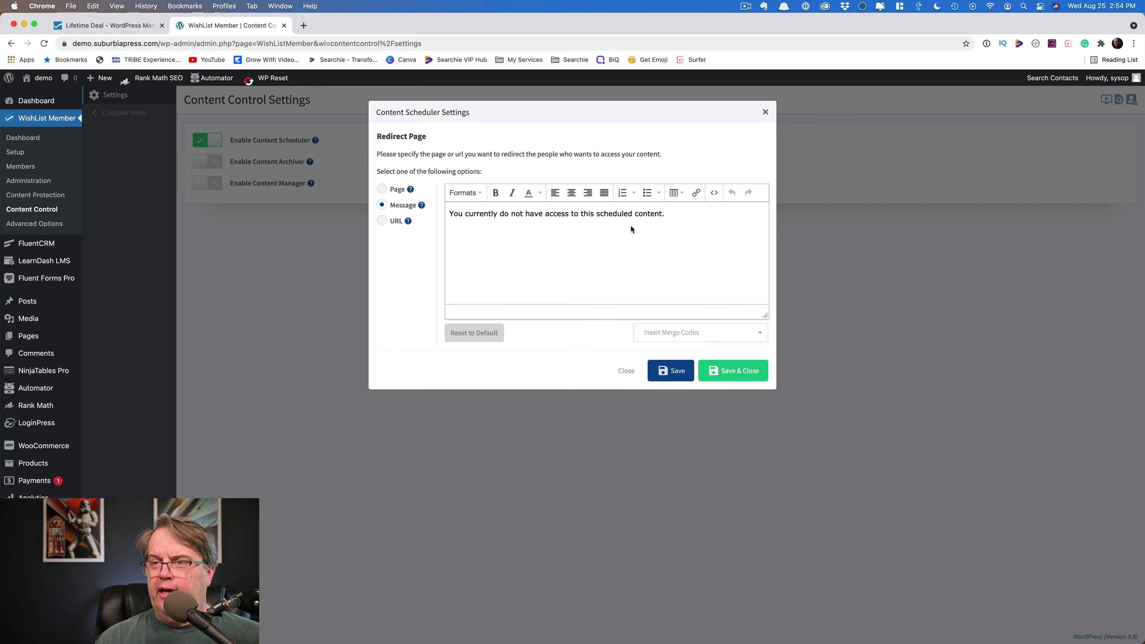
pyautogui.click(383, 191)
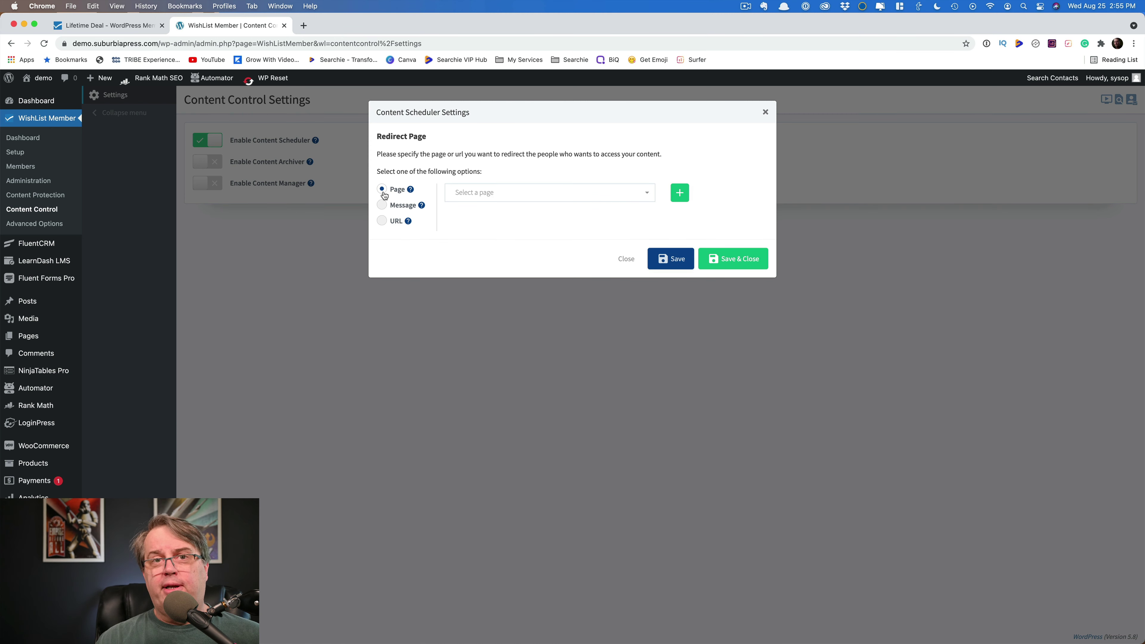
pyautogui.click(382, 205)
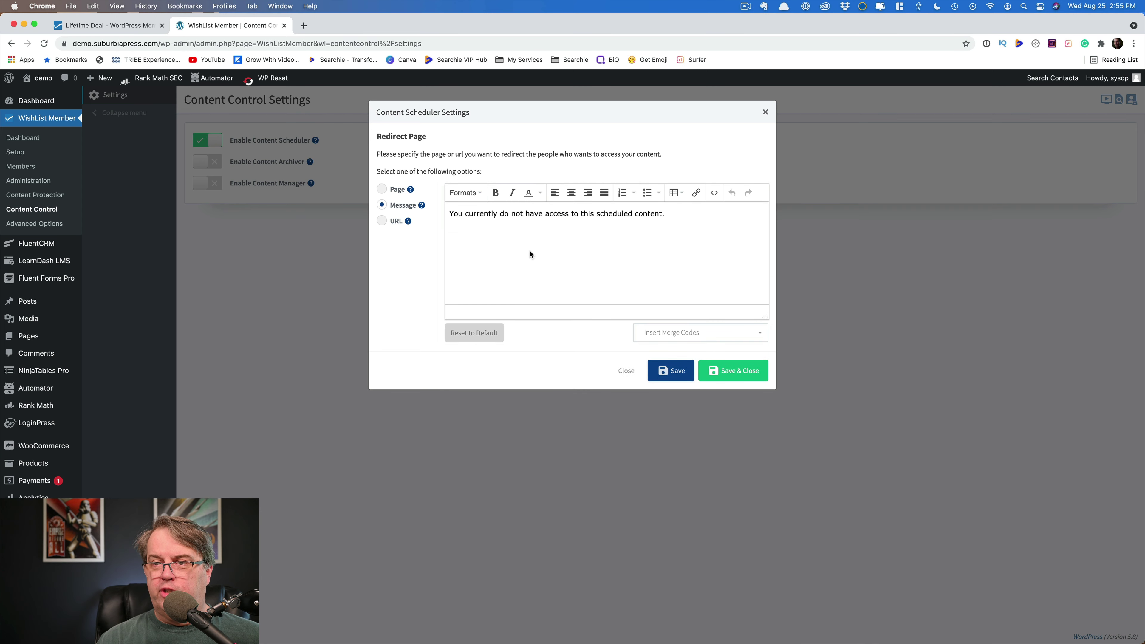
pyautogui.click(382, 222)
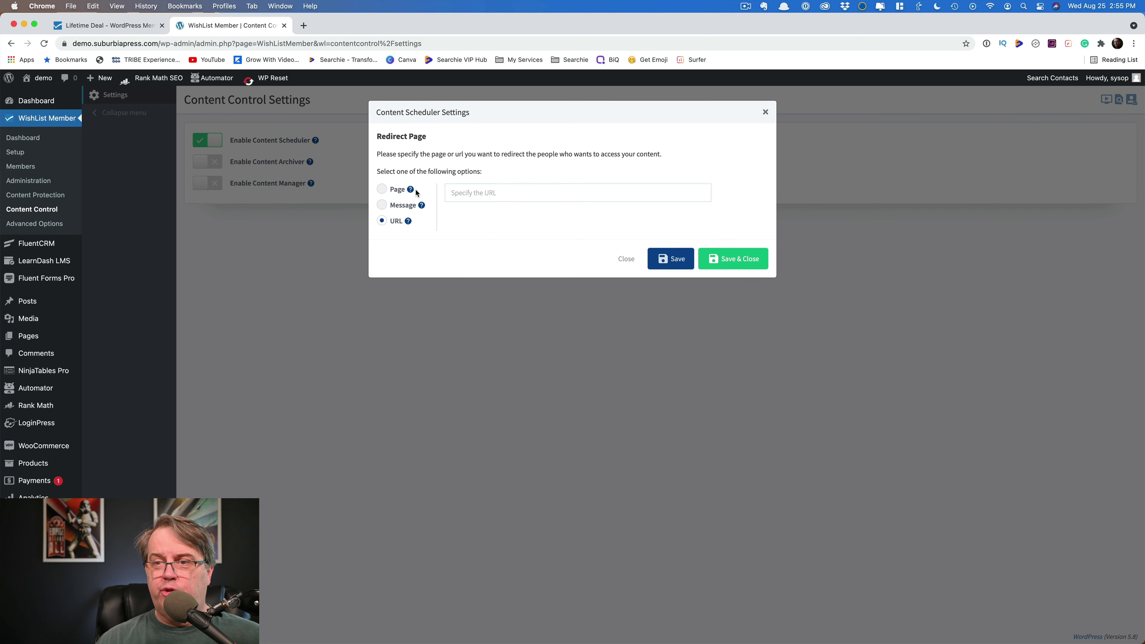
pyautogui.moveTo(411, 191)
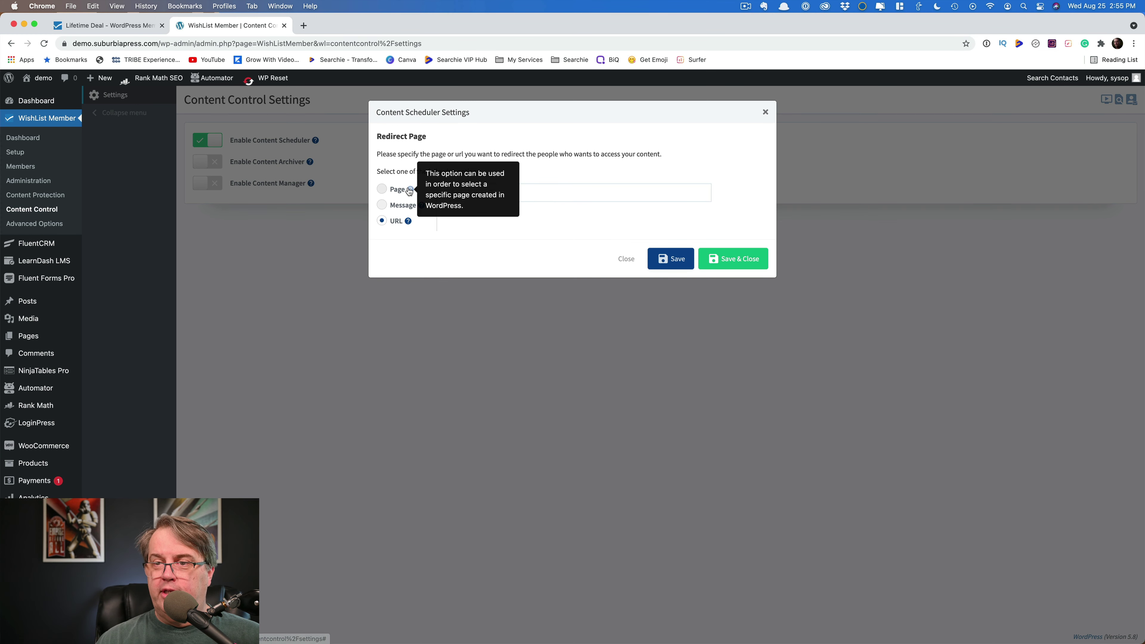
pyautogui.moveTo(411, 224)
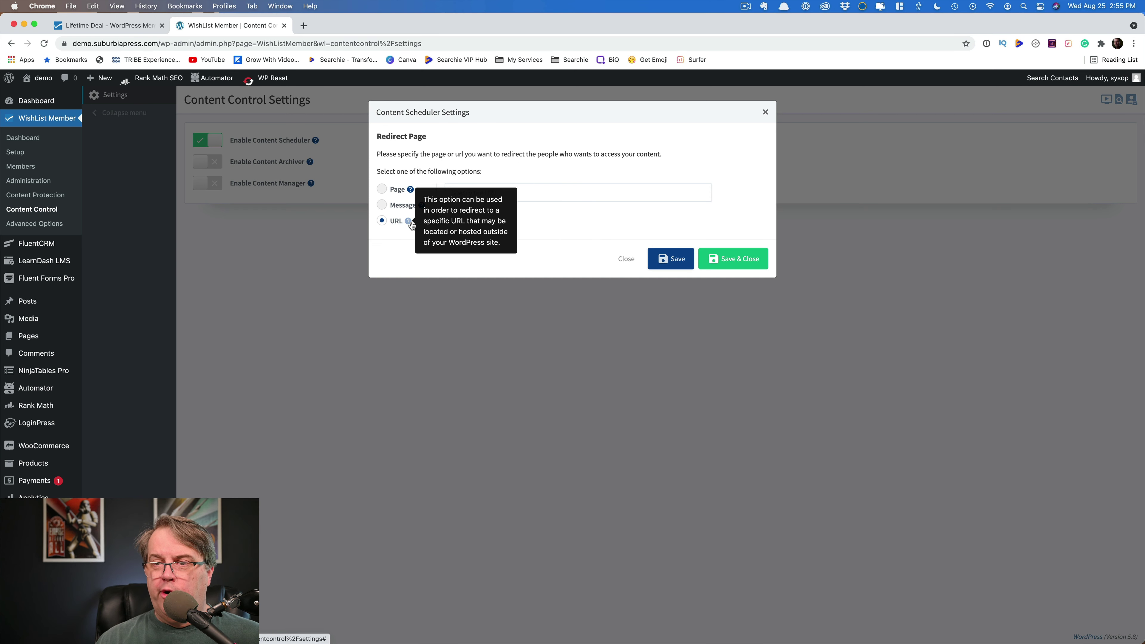
pyautogui.click(765, 113)
# Enable the Content Archiver to check its redirect settings, and switch both the archiver and the scheduler back off
pyautogui.click(207, 161)
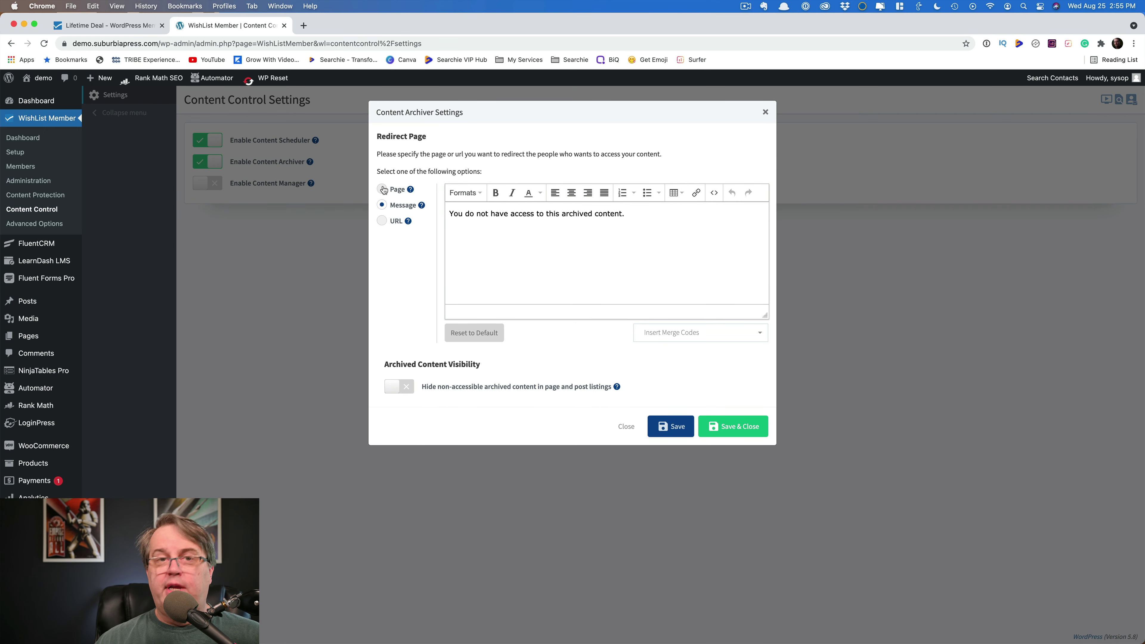
pyautogui.click(764, 112)
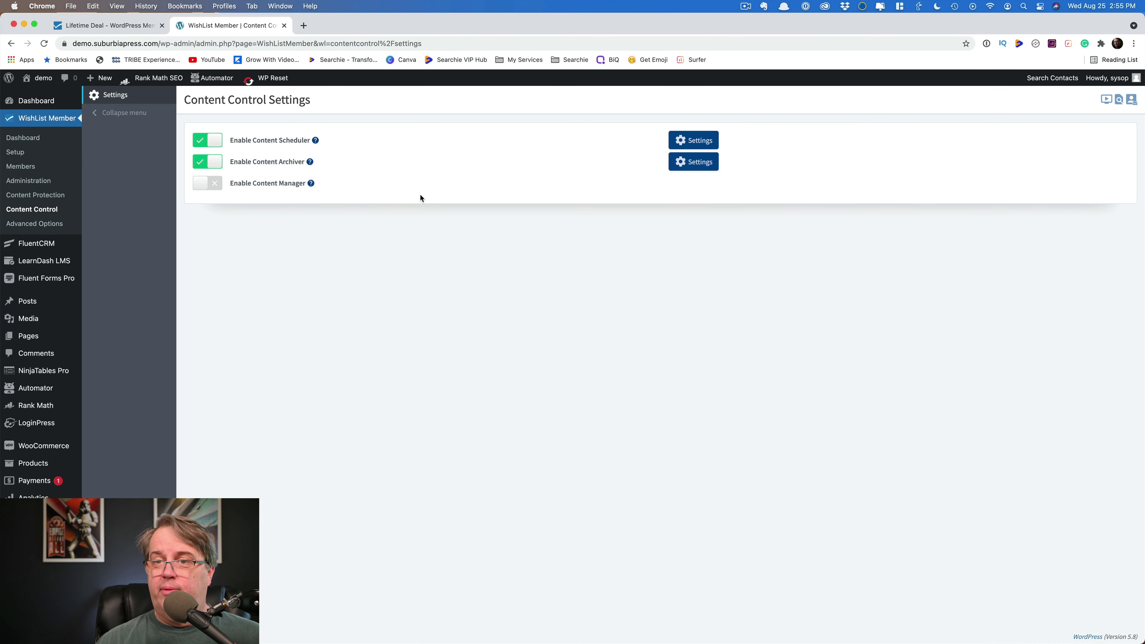
pyautogui.click(203, 167)
pyautogui.click(203, 140)
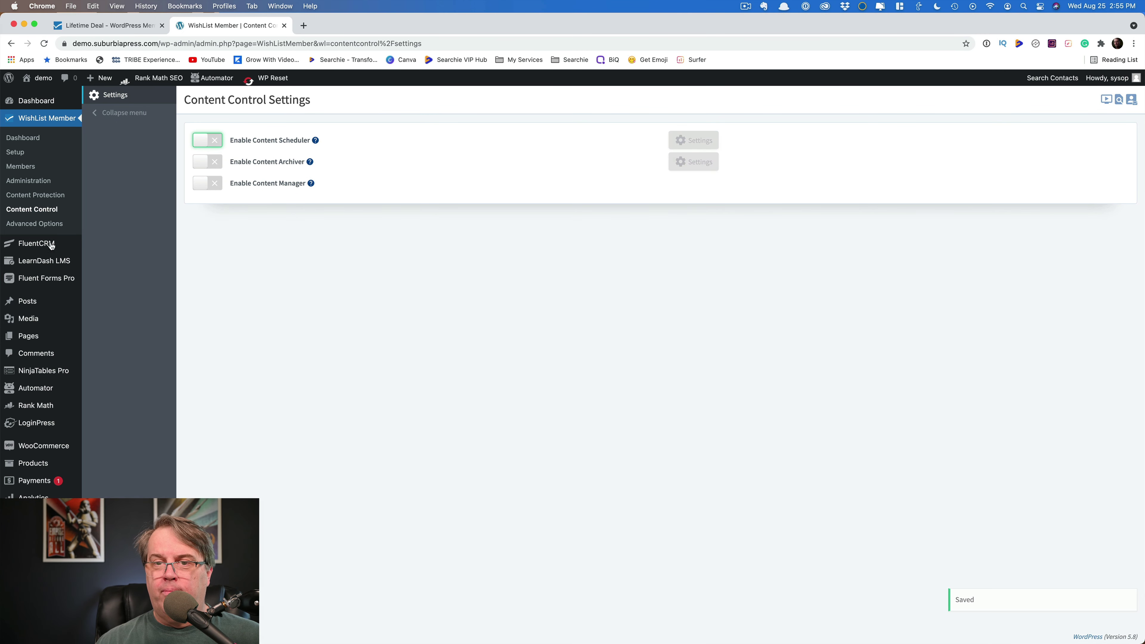
# Review the advanced options' global defaults for administrator information, redirects and protection, including the explanation of showing only each membership level's content
pyautogui.click(26, 225)
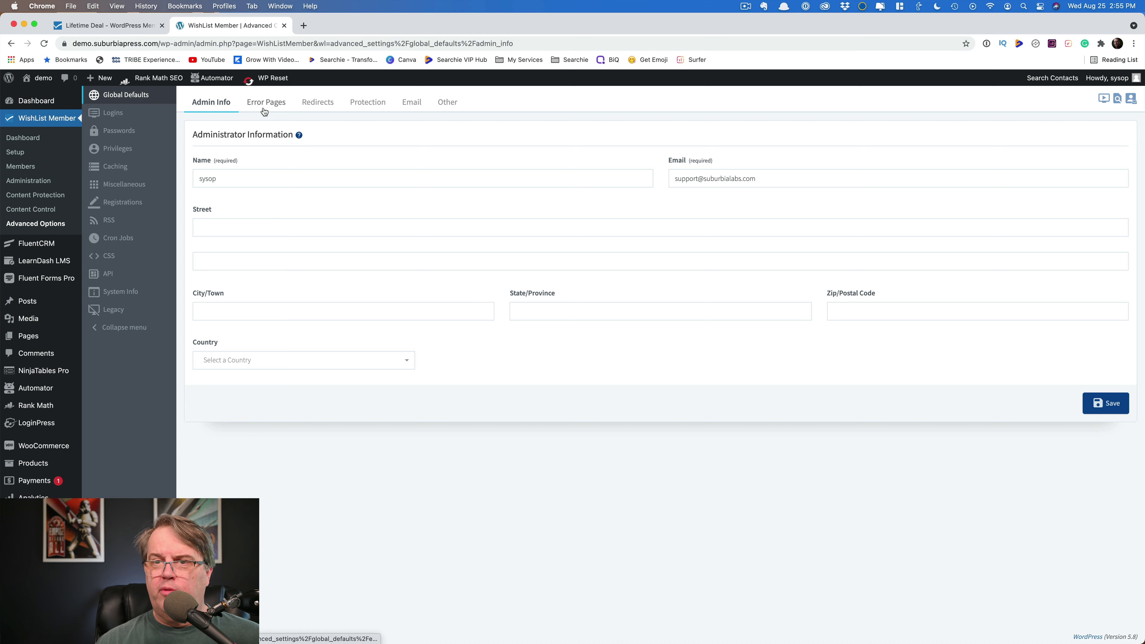
pyautogui.click(318, 105)
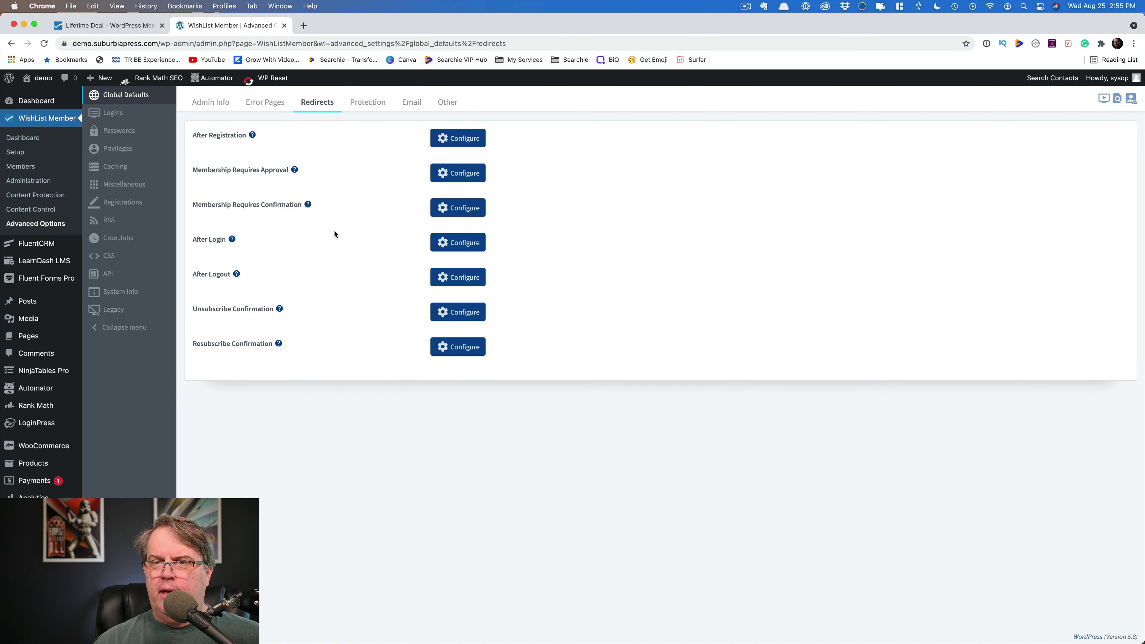
pyautogui.click(365, 104)
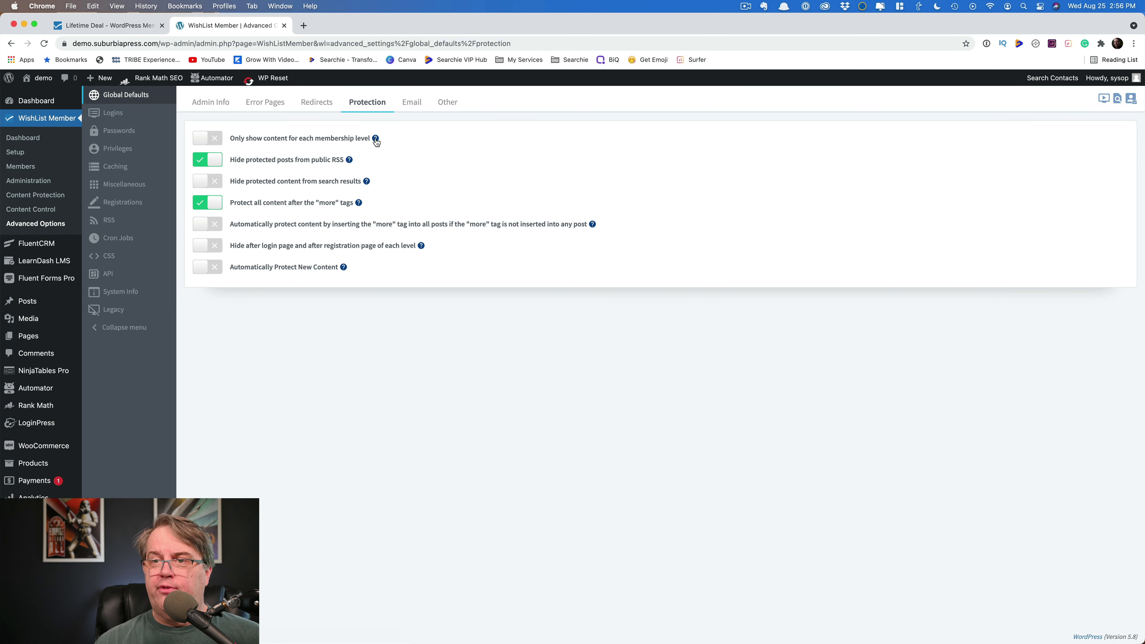
pyautogui.moveTo(375, 139)
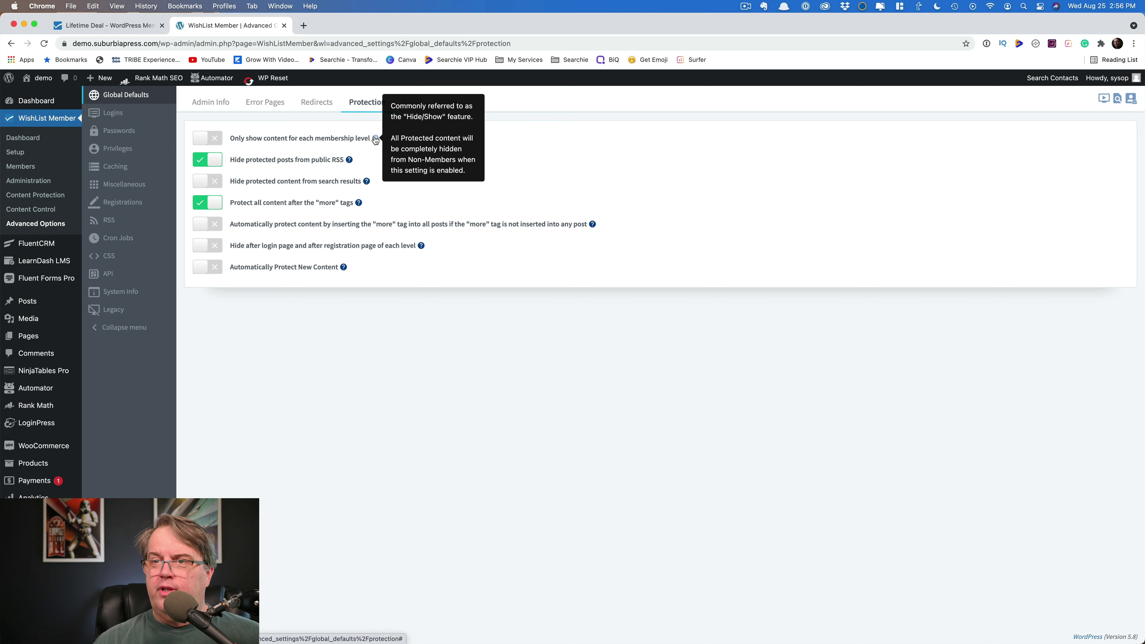
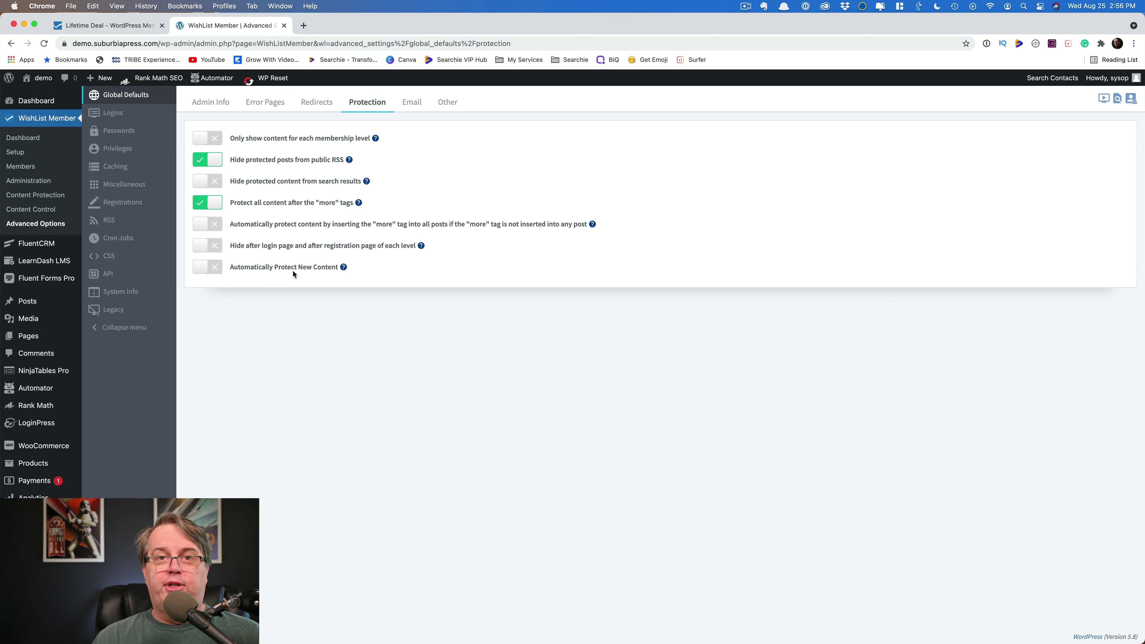
# Review the global email defaults and compare the user and admin notifications for the Expiring Member email
pyautogui.click(410, 104)
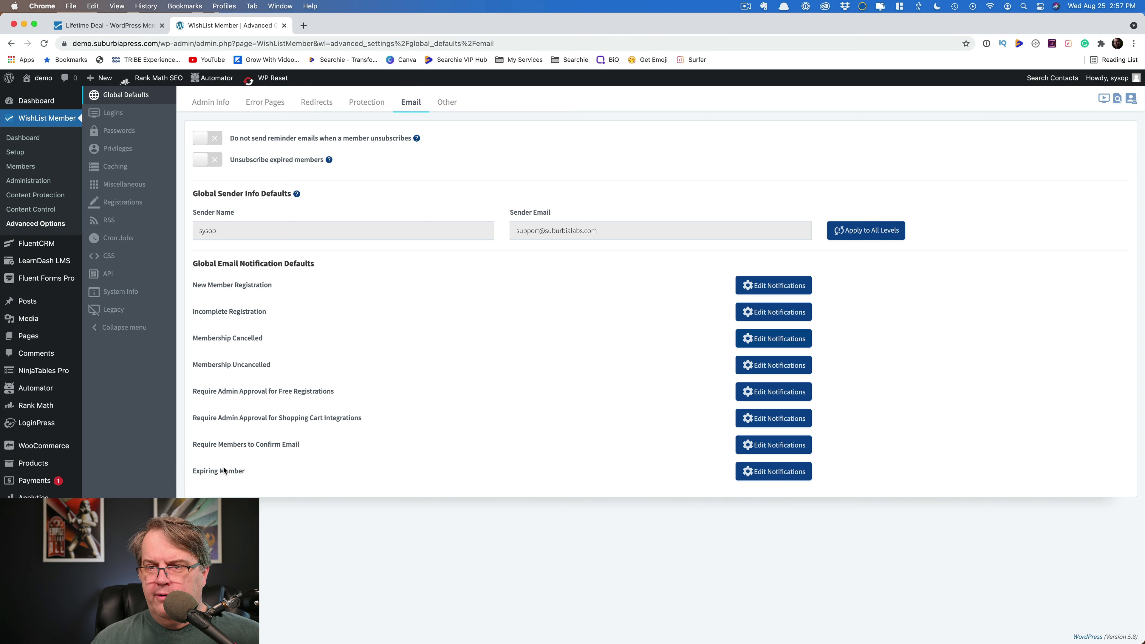
pyautogui.click(773, 477)
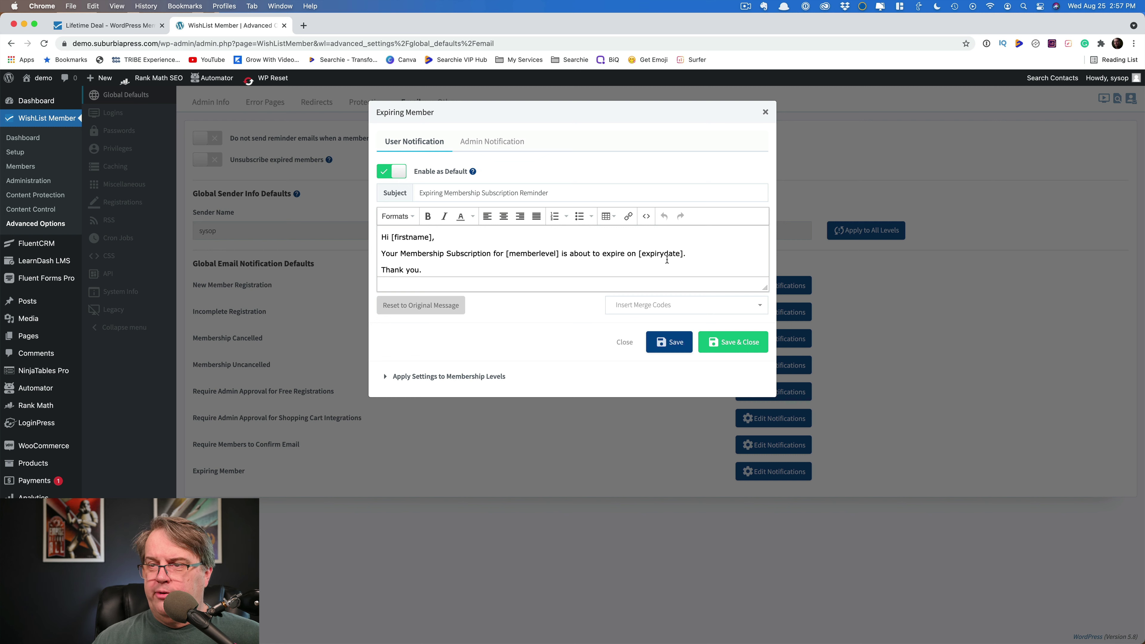
pyautogui.scroll(-1, 632, 246)
pyautogui.scroll(1, 631, 246)
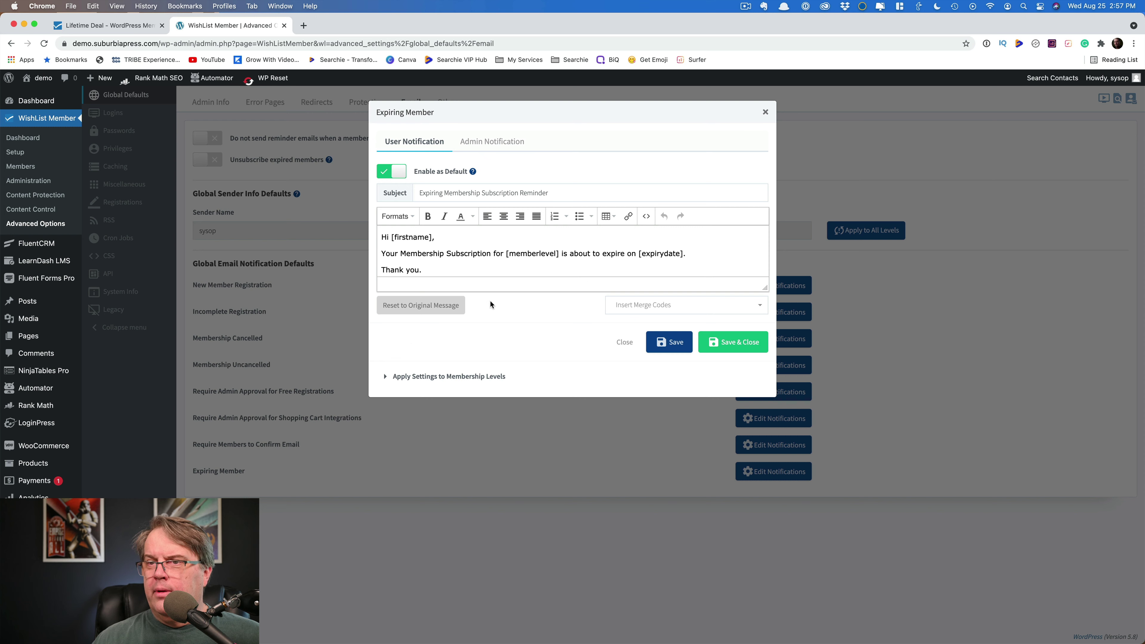
pyautogui.click(497, 145)
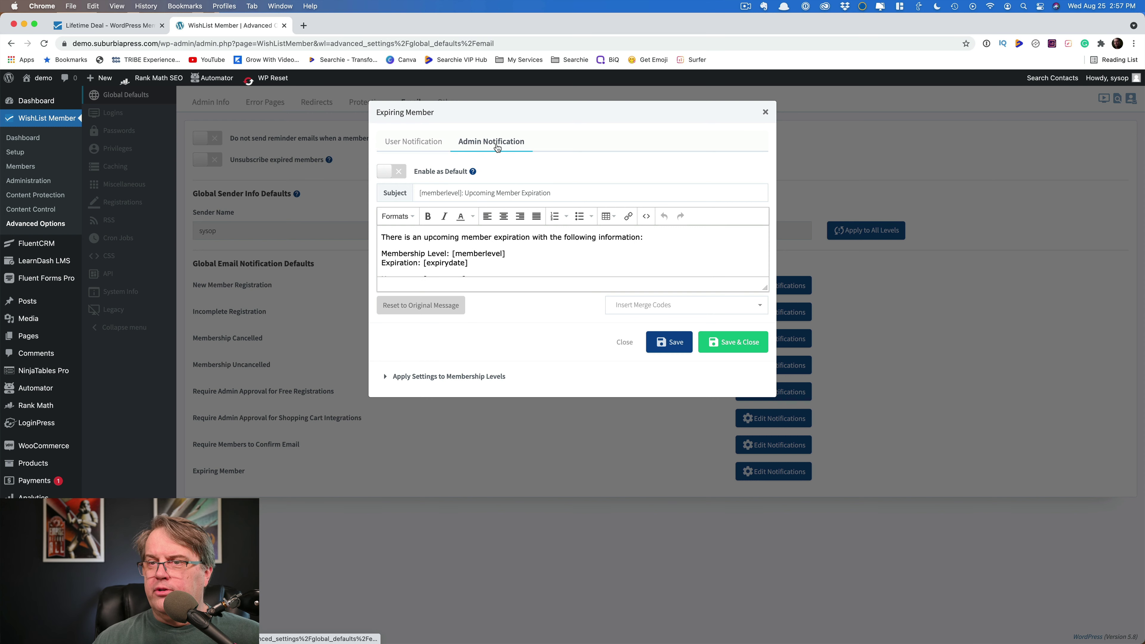
pyautogui.click(421, 141)
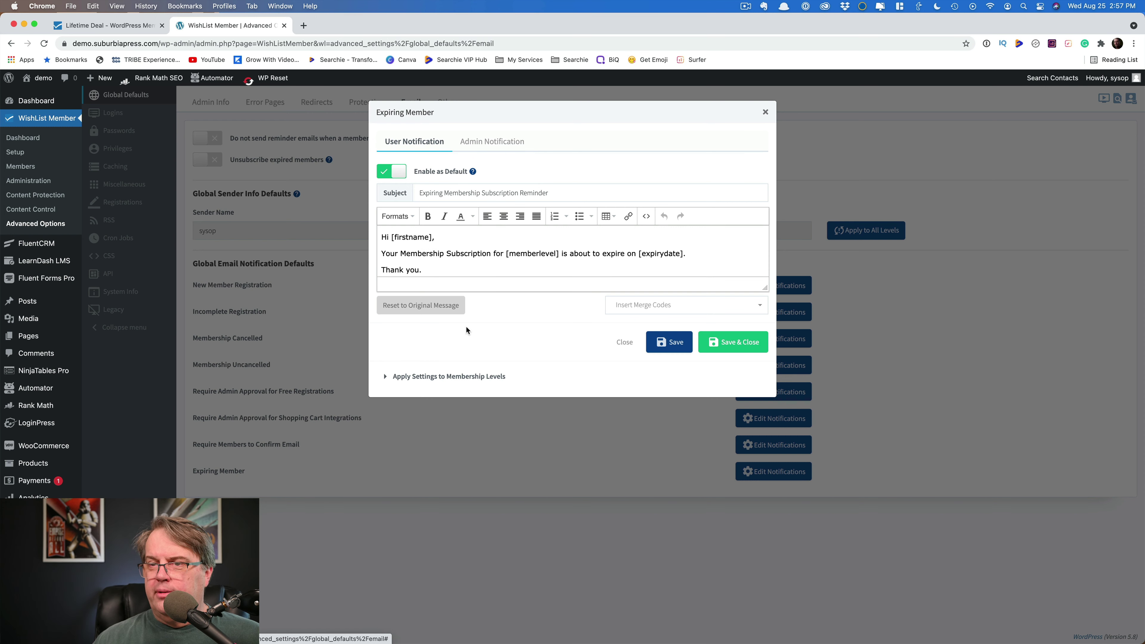
# Select the Basic level for applying the Expiring Member notification settings, and close the dialog without applying or saving
pyautogui.click(386, 378)
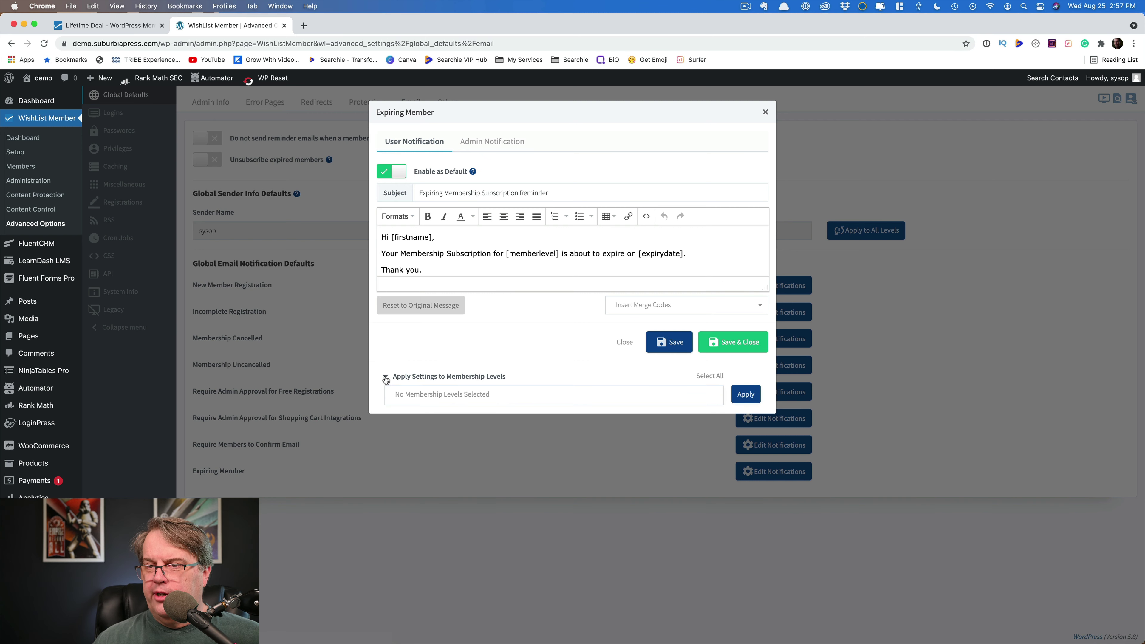
pyautogui.click(426, 389)
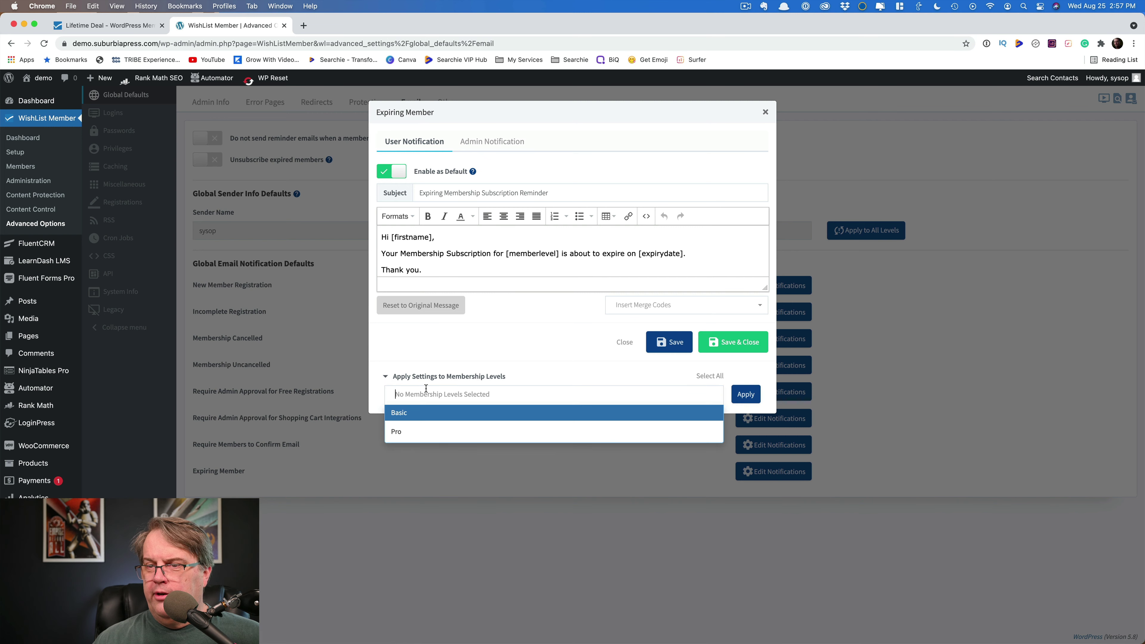
pyautogui.click(413, 420)
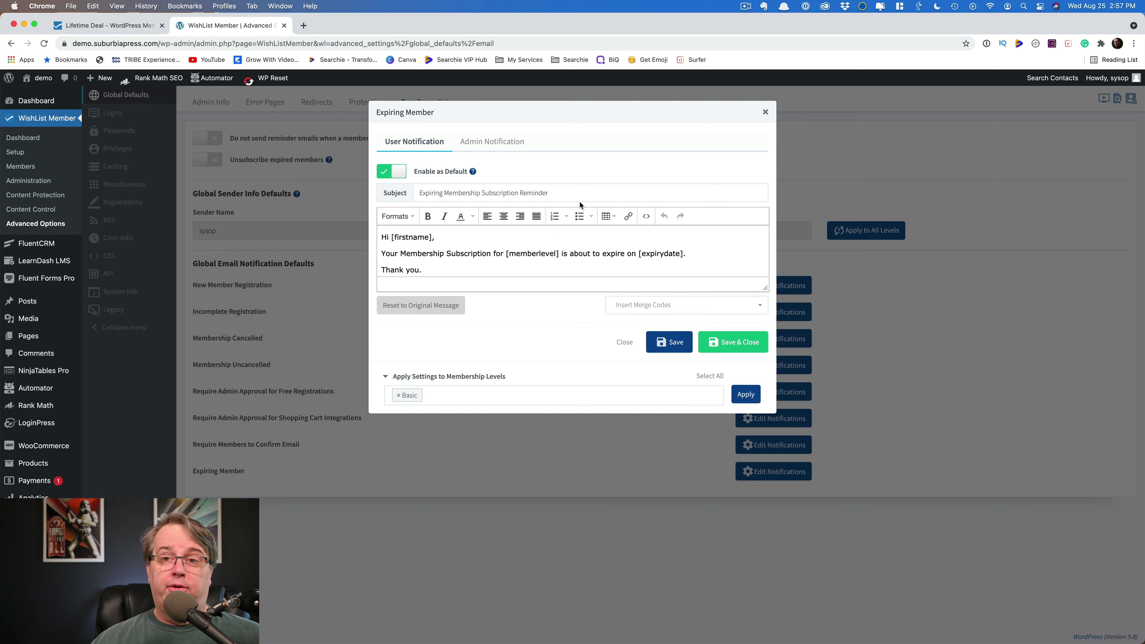
pyautogui.scroll(-1, 581, 231)
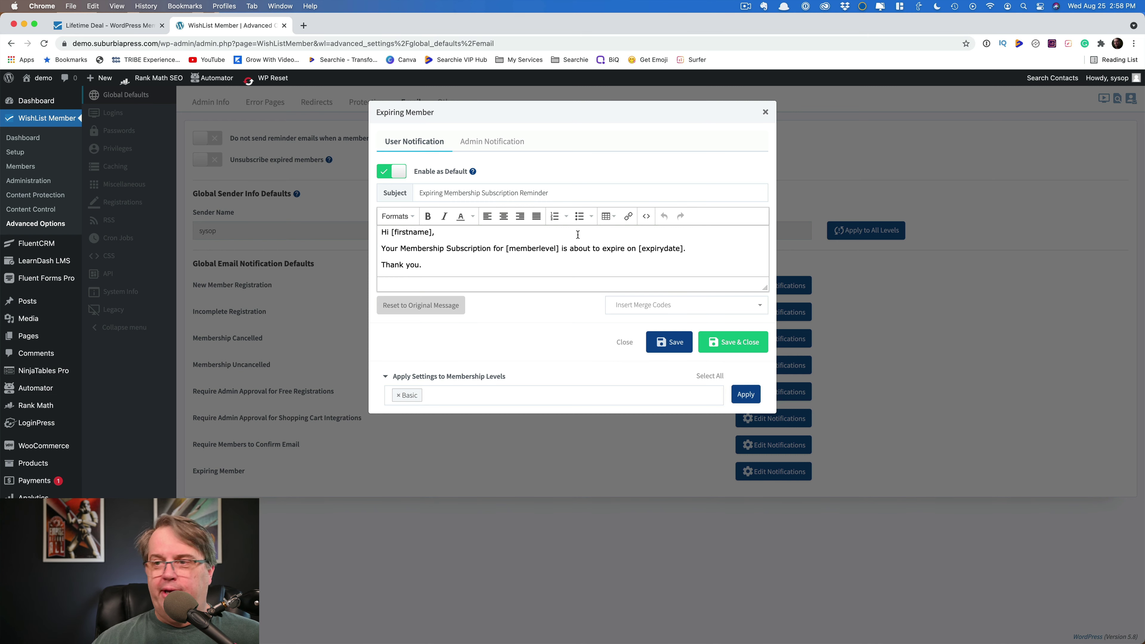
pyautogui.click(621, 342)
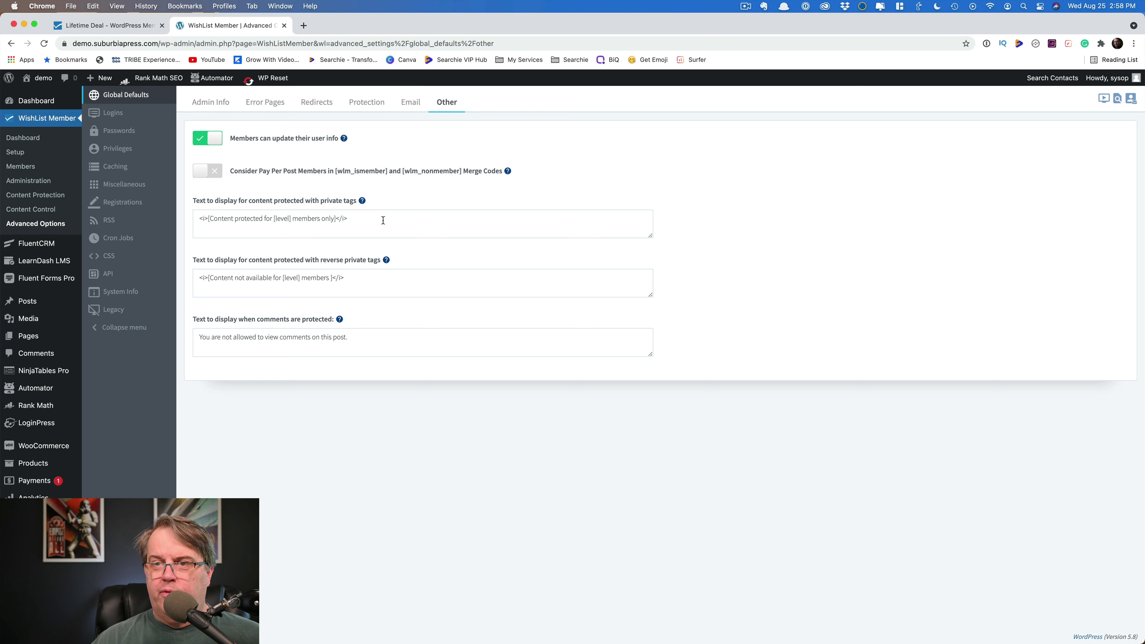
# Check the Other global defaults for private tag and protected comment texts, and return to the administrator information
pyautogui.moveTo(384, 263)
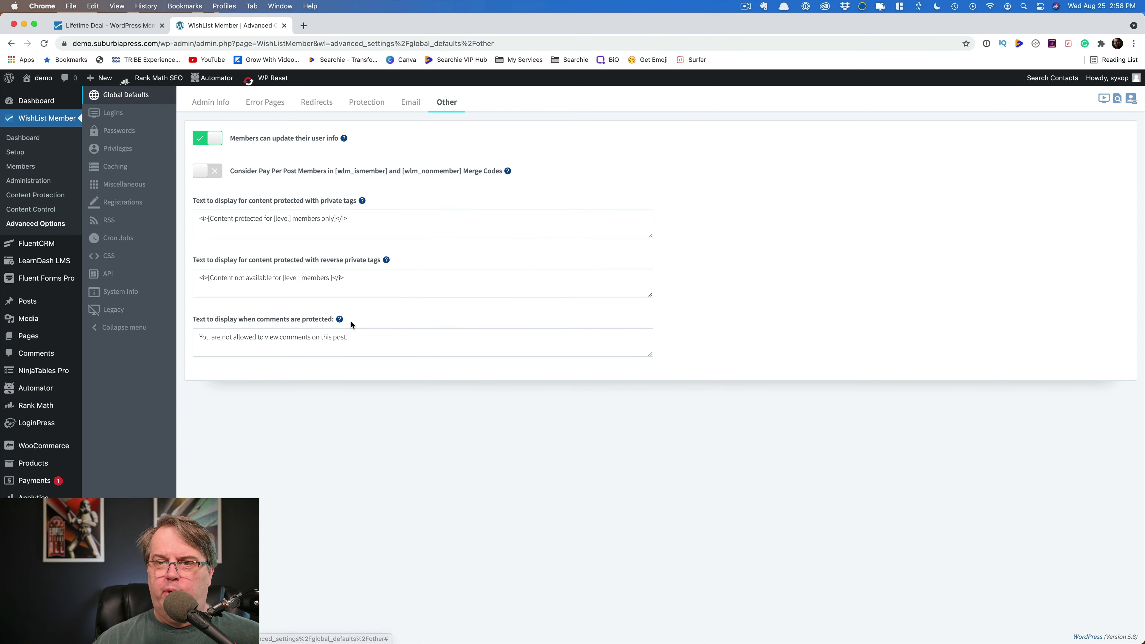
pyautogui.moveTo(339, 323)
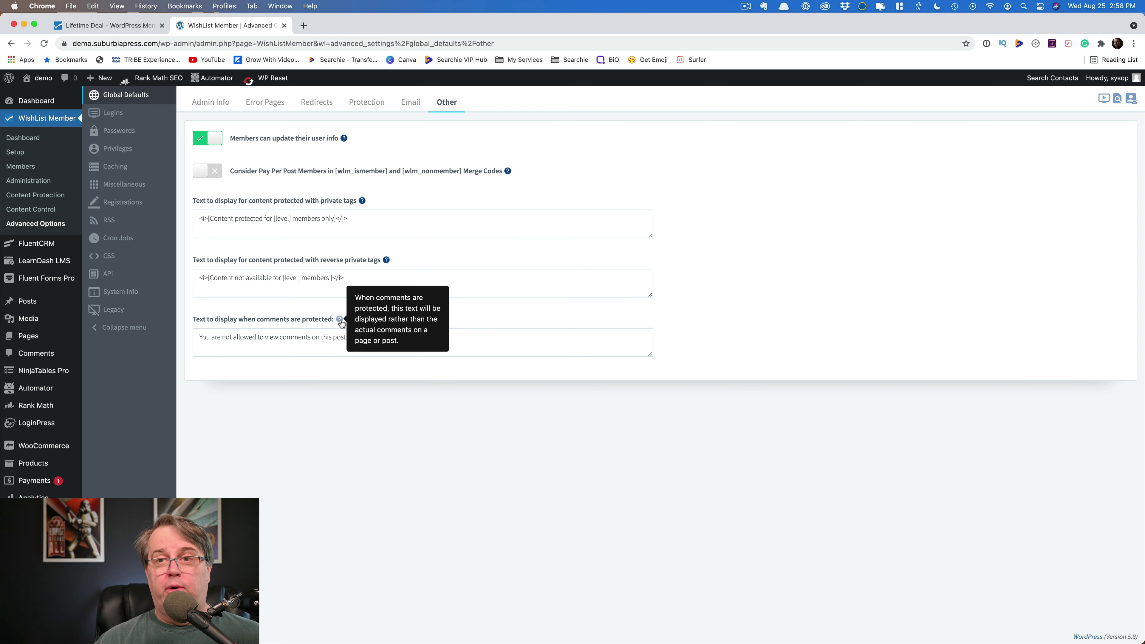
pyautogui.click(220, 103)
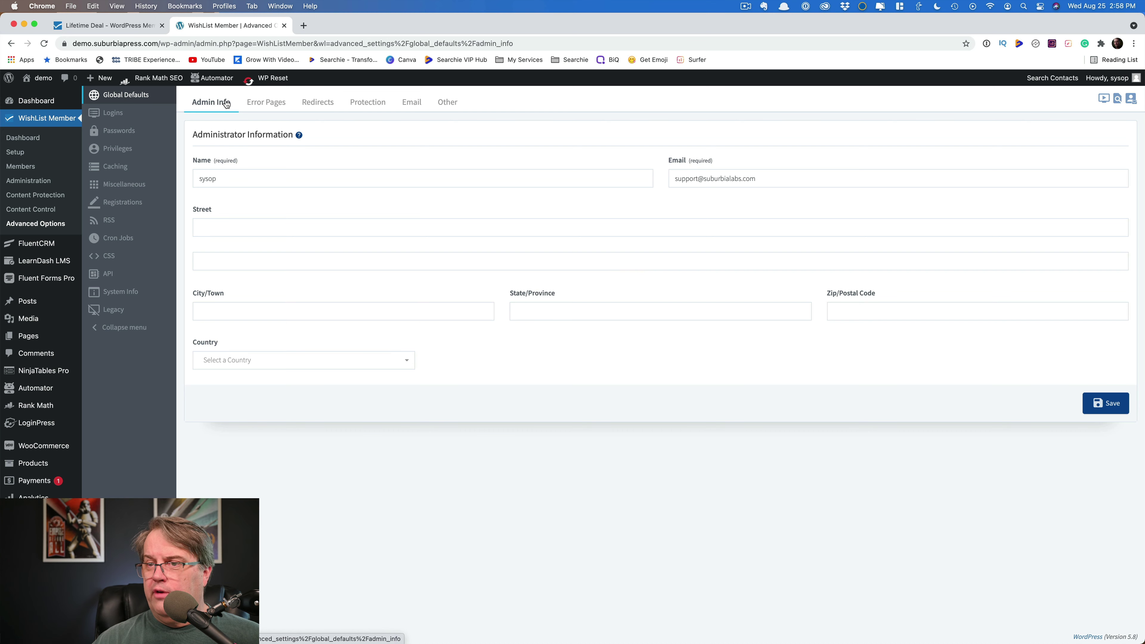
# Review the login settings and enable WordPress login page styling
pyautogui.click(126, 116)
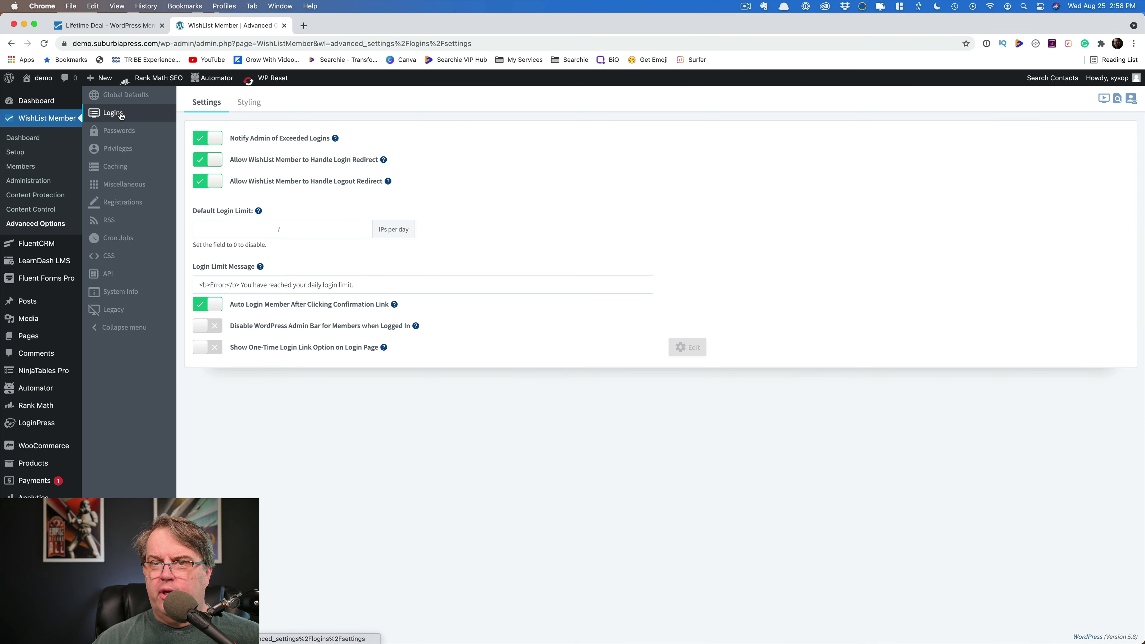
pyautogui.click(248, 102)
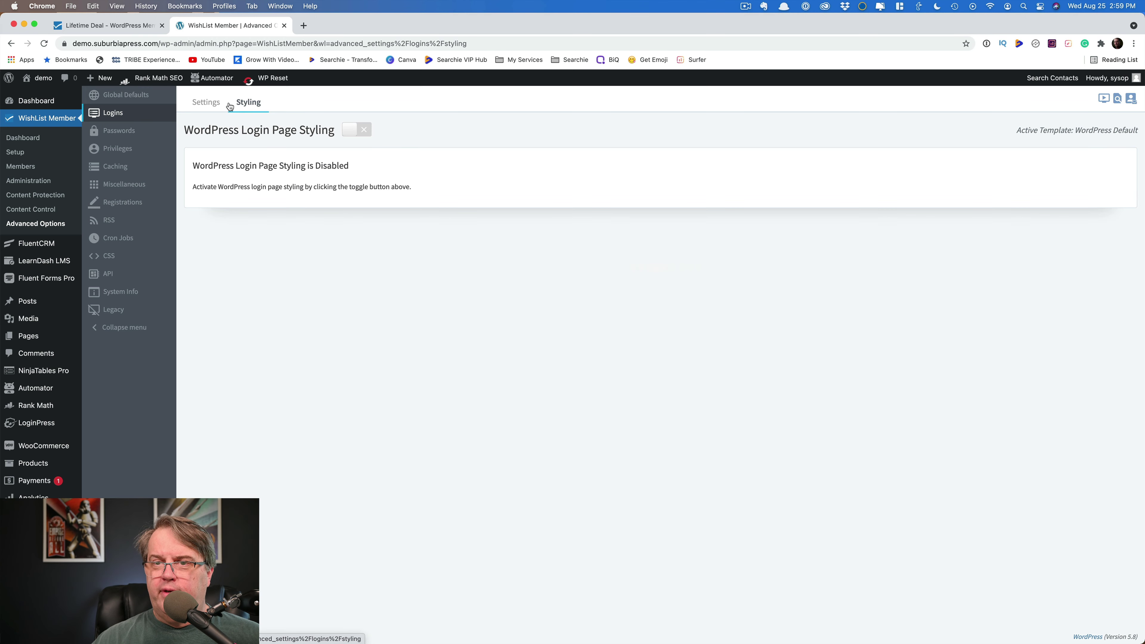
pyautogui.click(350, 132)
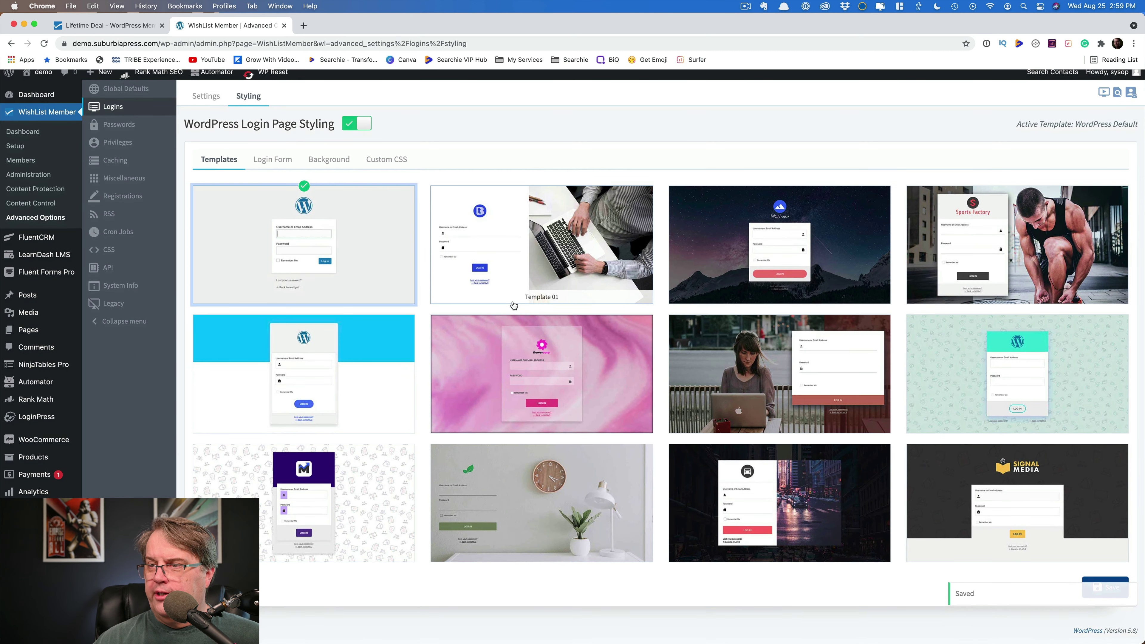
# Examine the login form styling options for the logo, box, fields and button
pyautogui.click(278, 170)
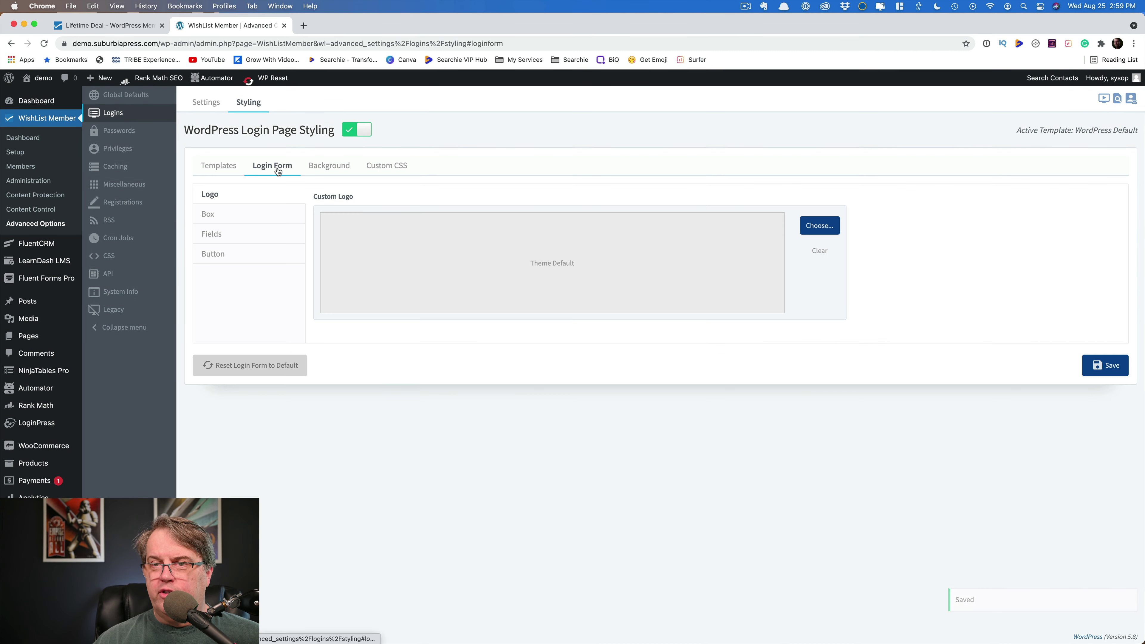
pyautogui.click(227, 214)
pyautogui.click(223, 233)
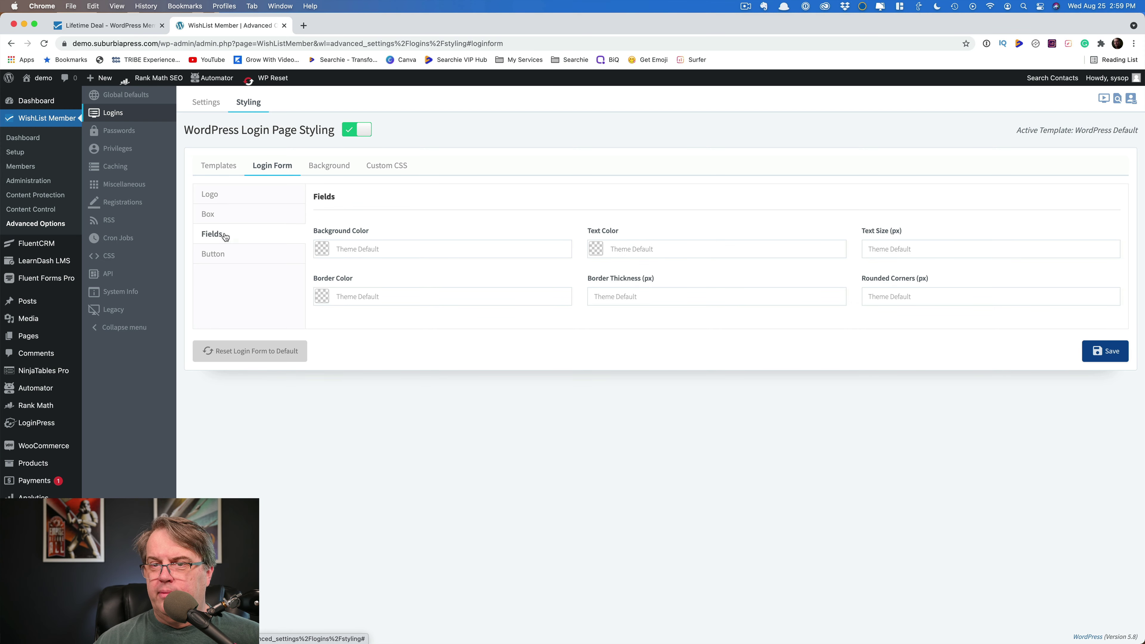
pyautogui.click(222, 253)
pyautogui.click(219, 196)
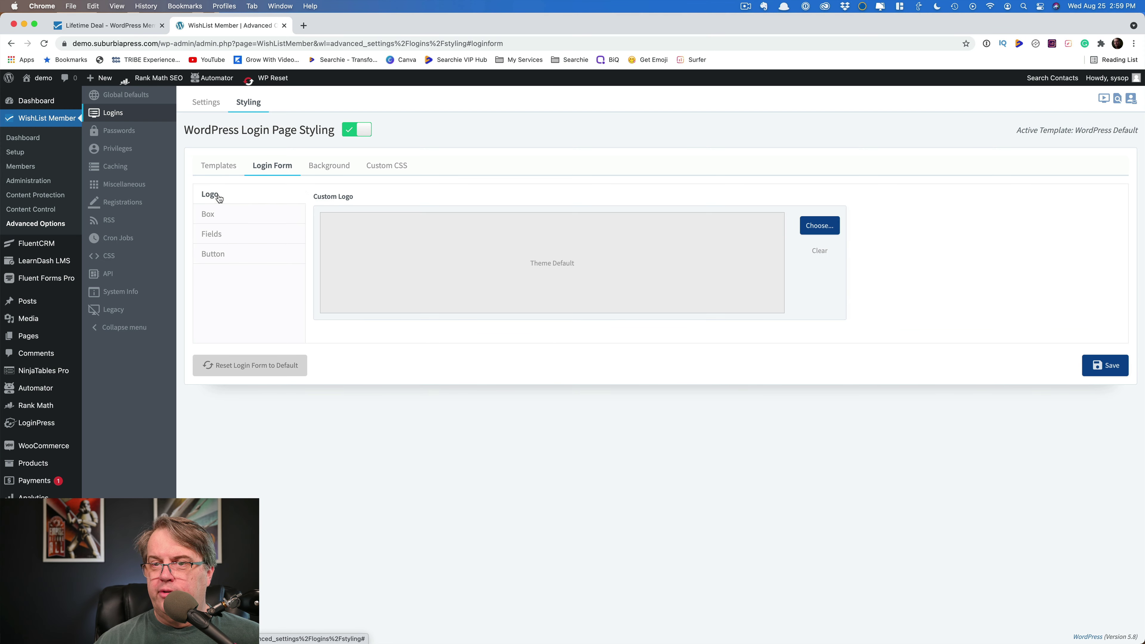
# Check the login page's background and custom CSS options, disable WordPress Login Page Styling, and return to the login settings
pyautogui.click(319, 168)
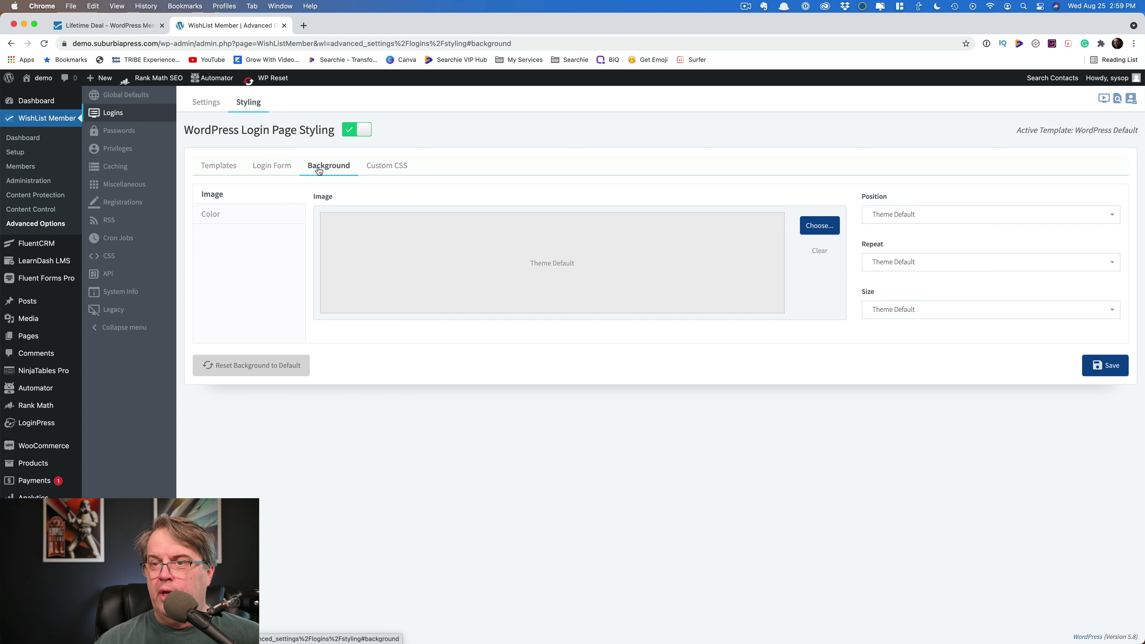
pyautogui.click(390, 169)
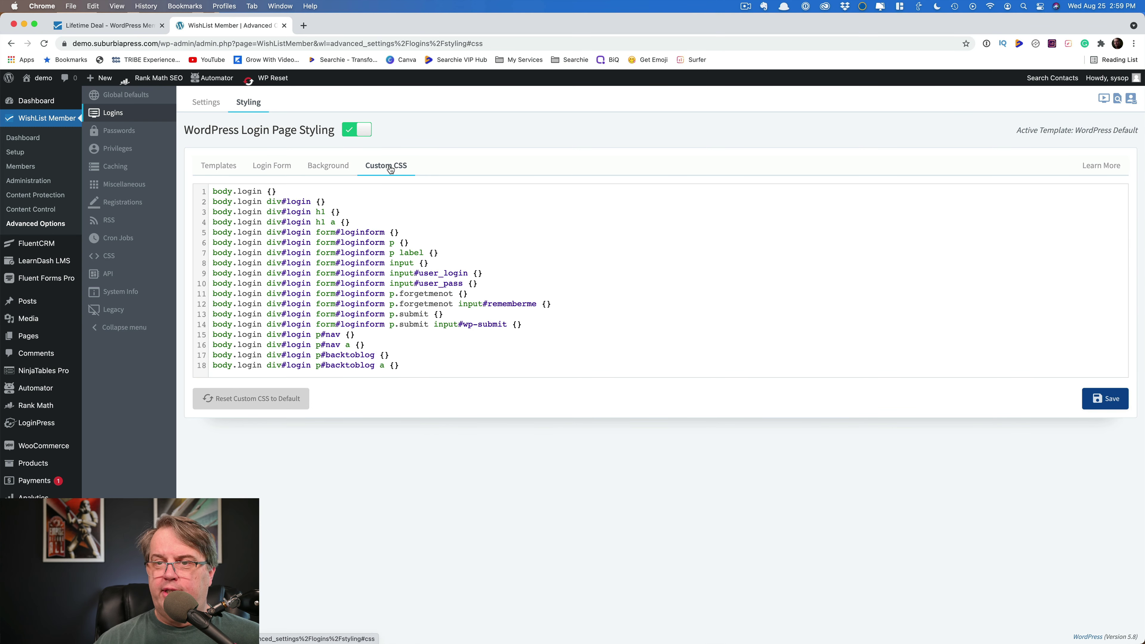
pyautogui.click(334, 168)
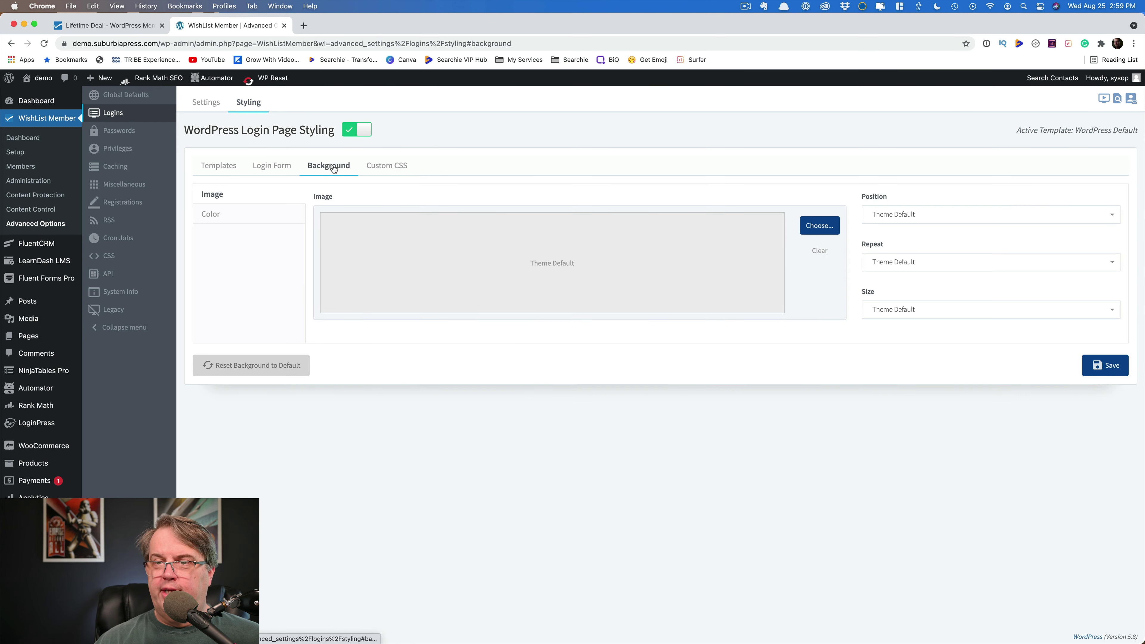
pyautogui.click(348, 132)
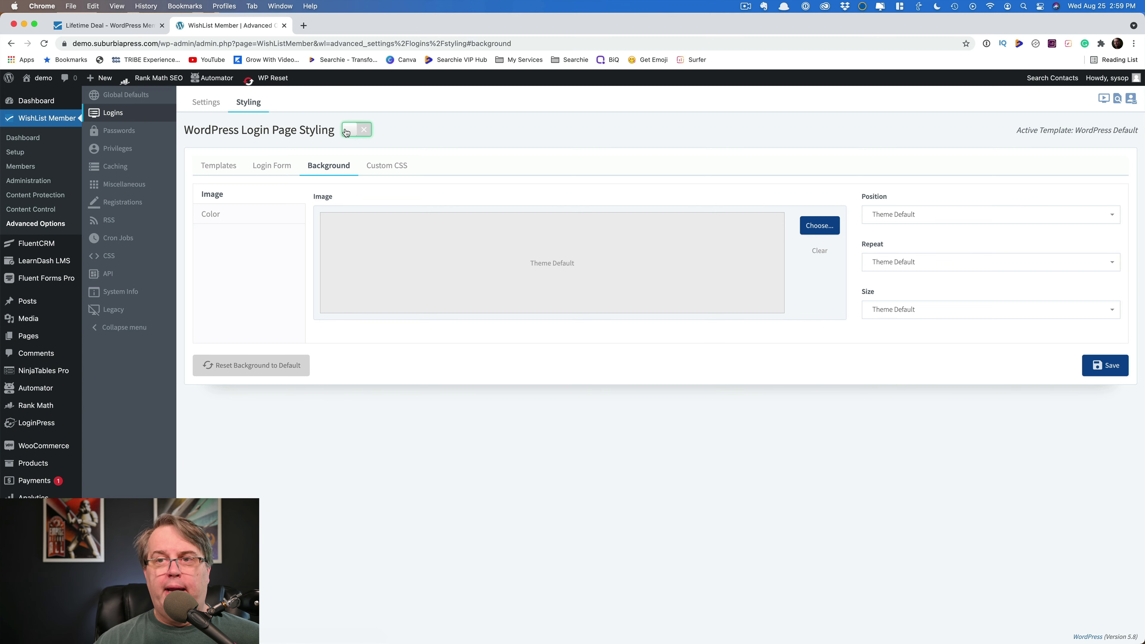
pyautogui.click(206, 103)
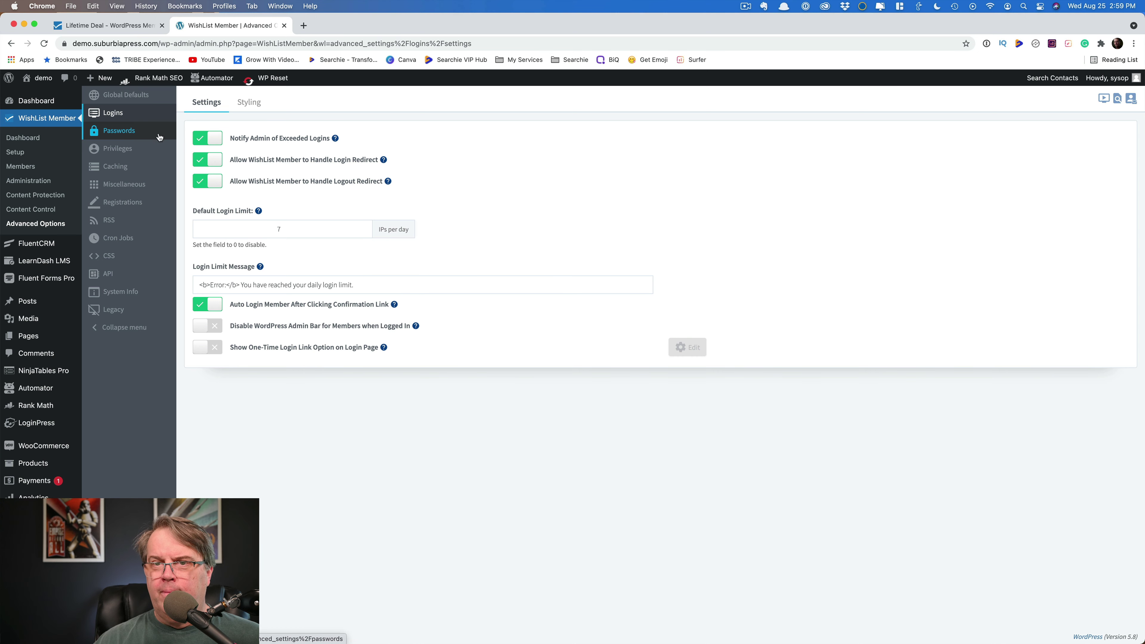
# Require strong passwords and enable password hinting, and view the hinting email notification without changing it
pyautogui.click(119, 132)
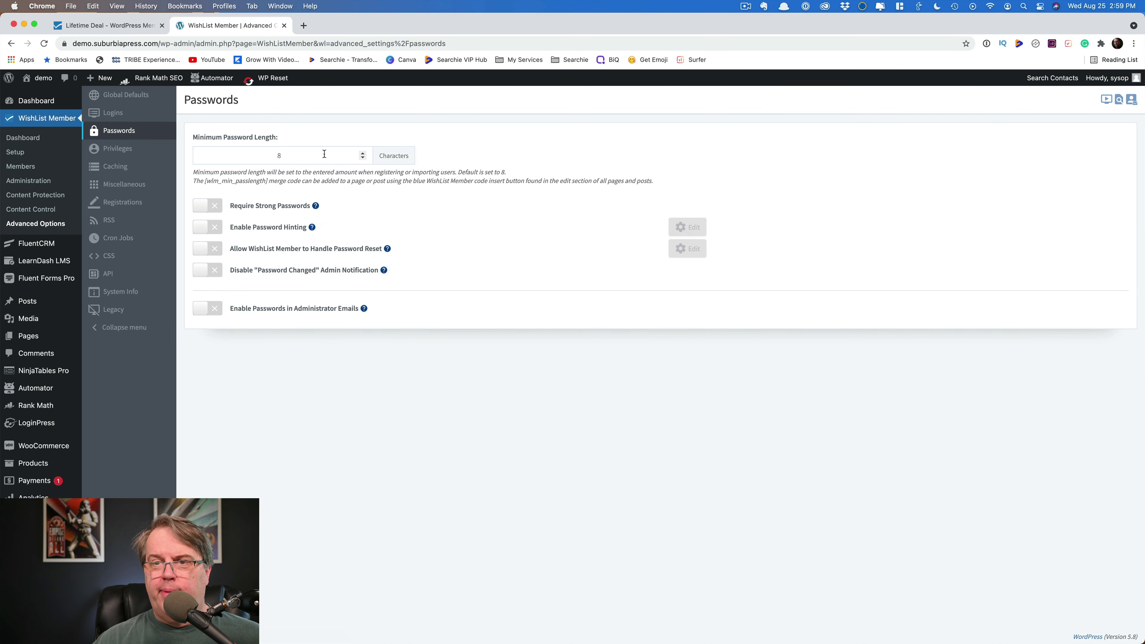
pyautogui.click(203, 208)
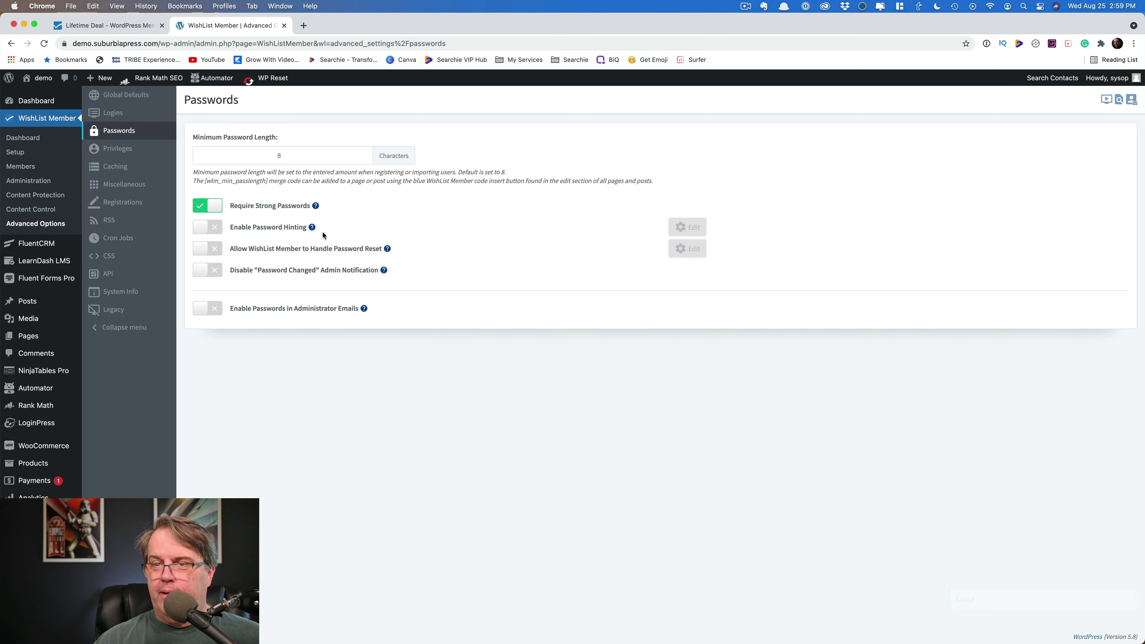
pyautogui.click(202, 230)
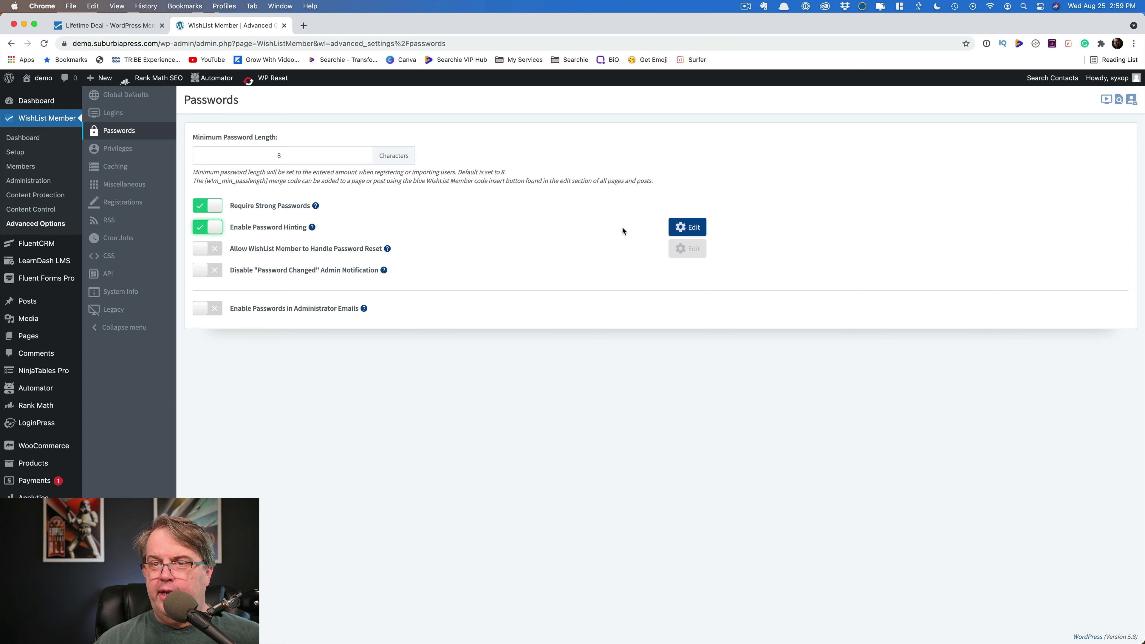
pyautogui.click(693, 227)
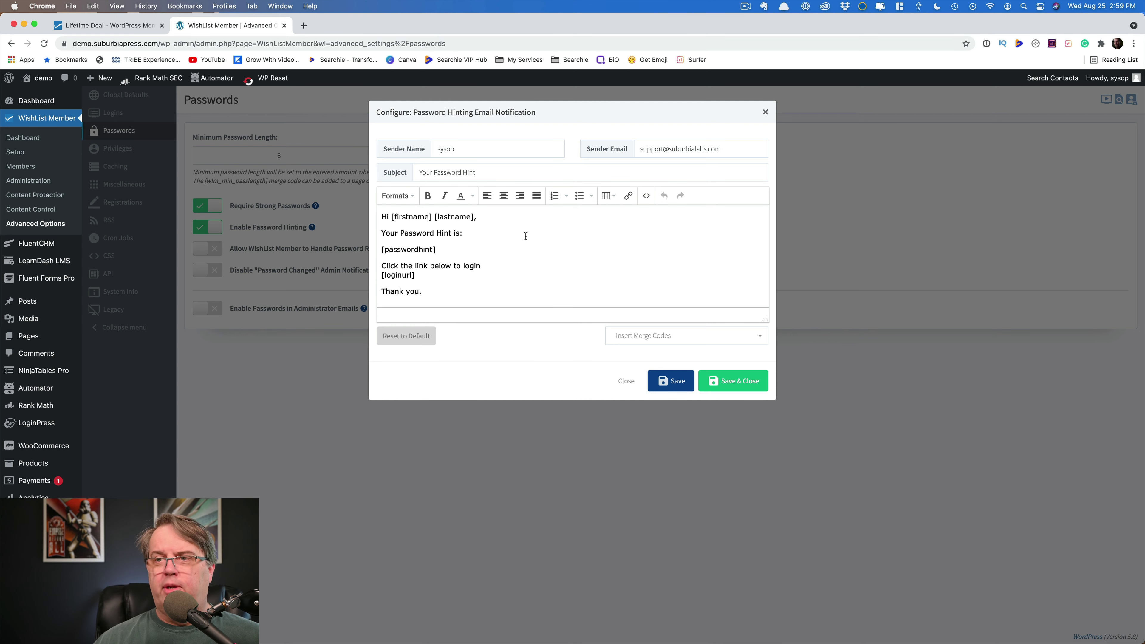
pyautogui.click(765, 112)
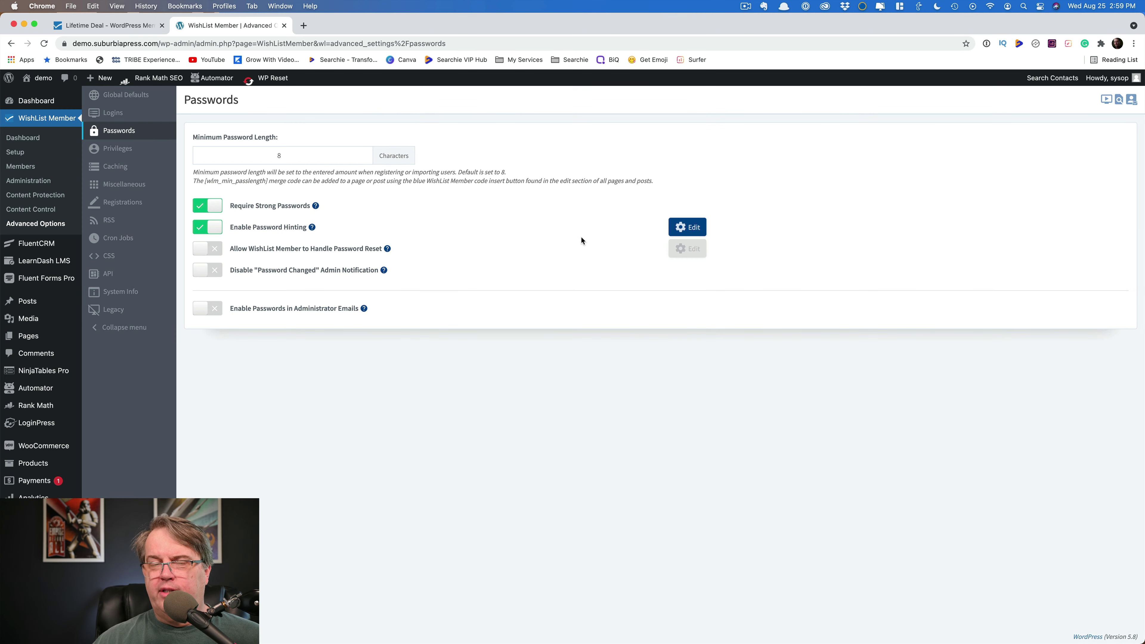
# Try disabling the "Password Changed" admin notification and restore it, and check the option for passwords in administrator emails
pyautogui.click(204, 270)
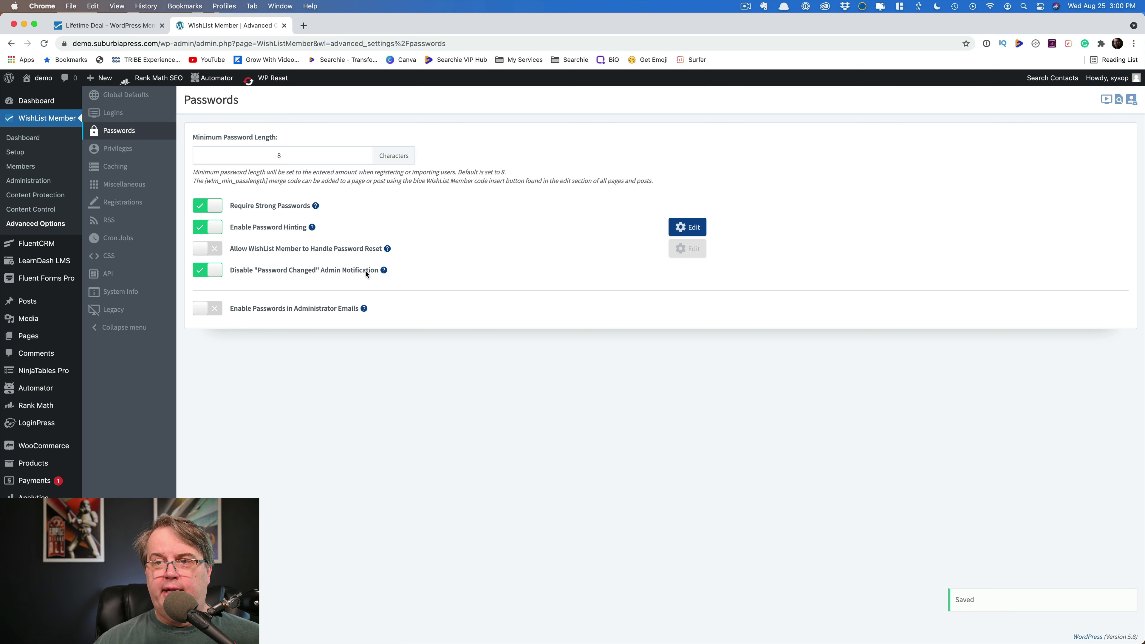
pyautogui.click(203, 271)
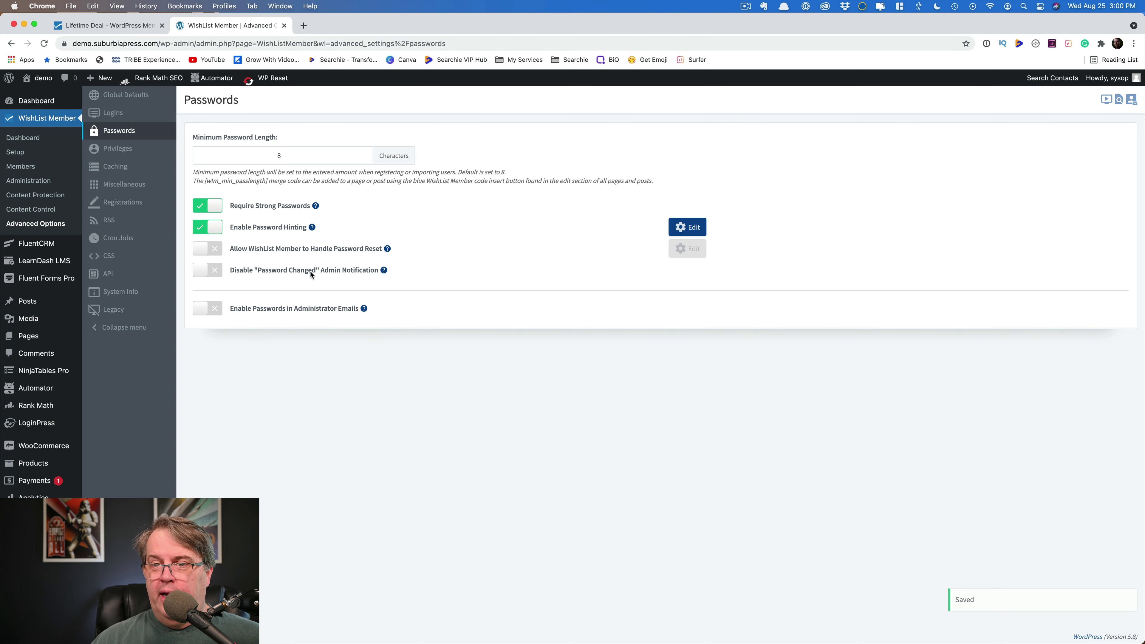
pyautogui.click(205, 309)
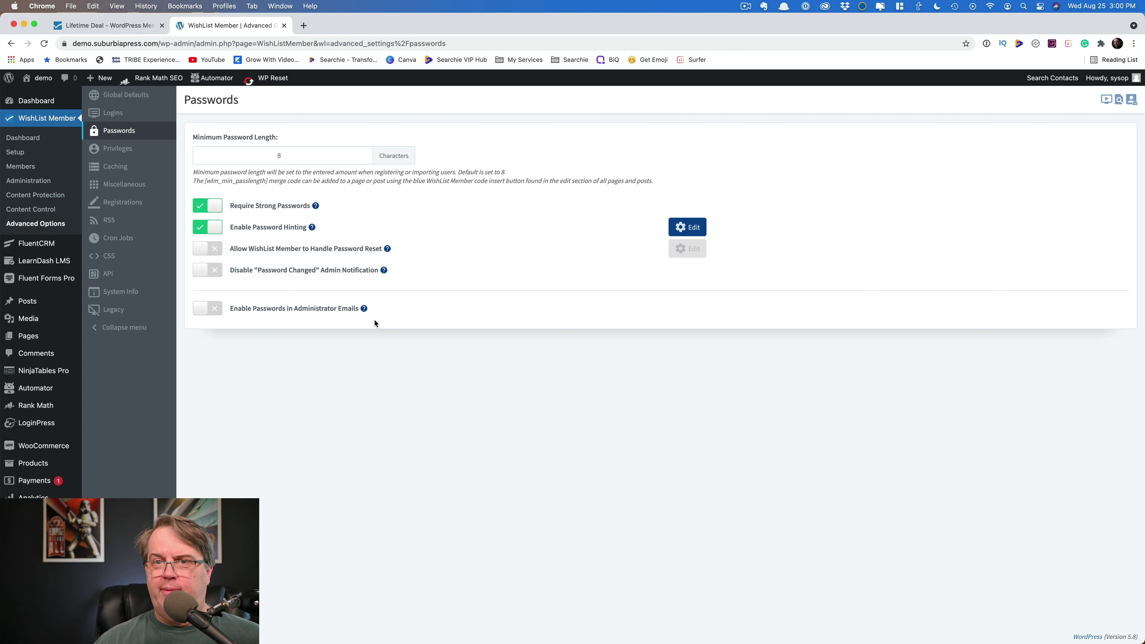
# Check which roles can be given shortcode inserter access and access to WishList Member options in pages and posts
pyautogui.click(299, 152)
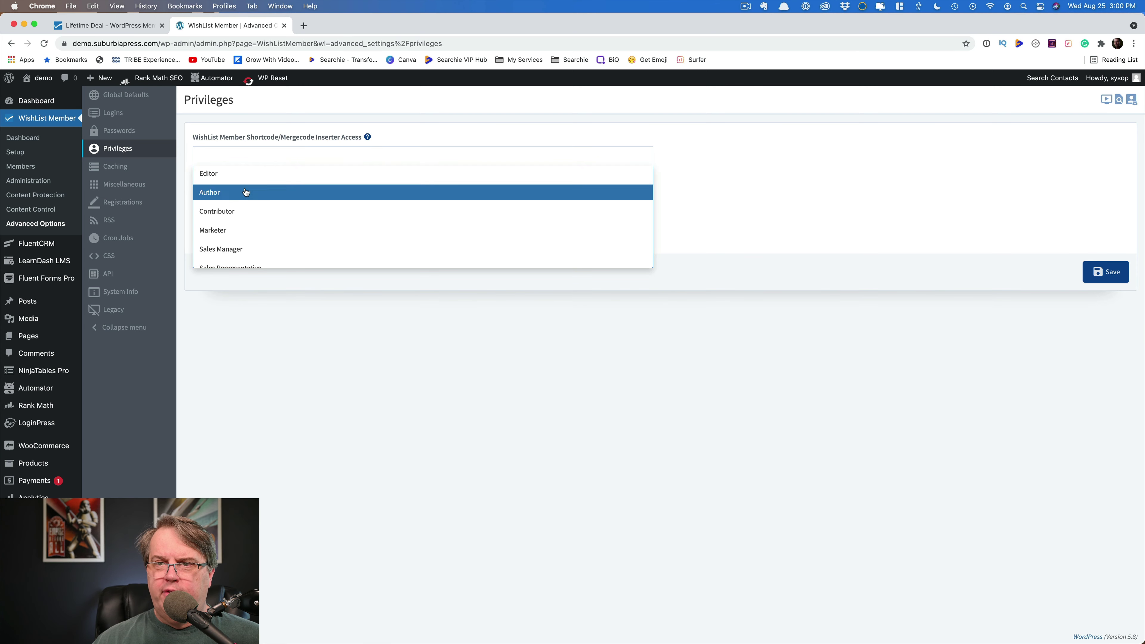
pyautogui.click(726, 164)
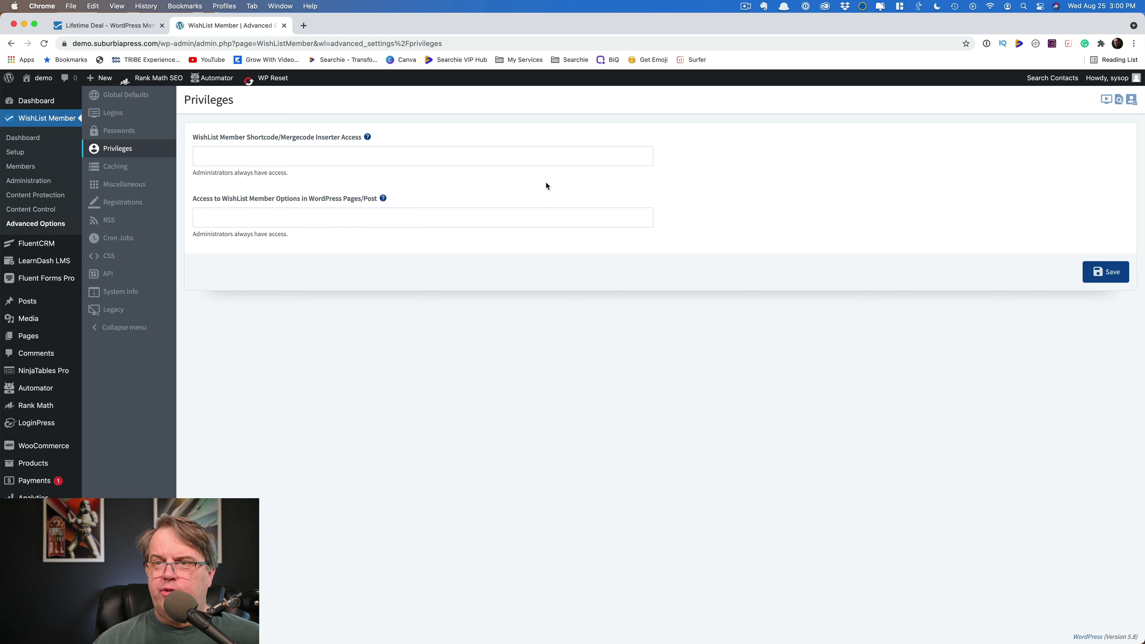
pyautogui.click(274, 218)
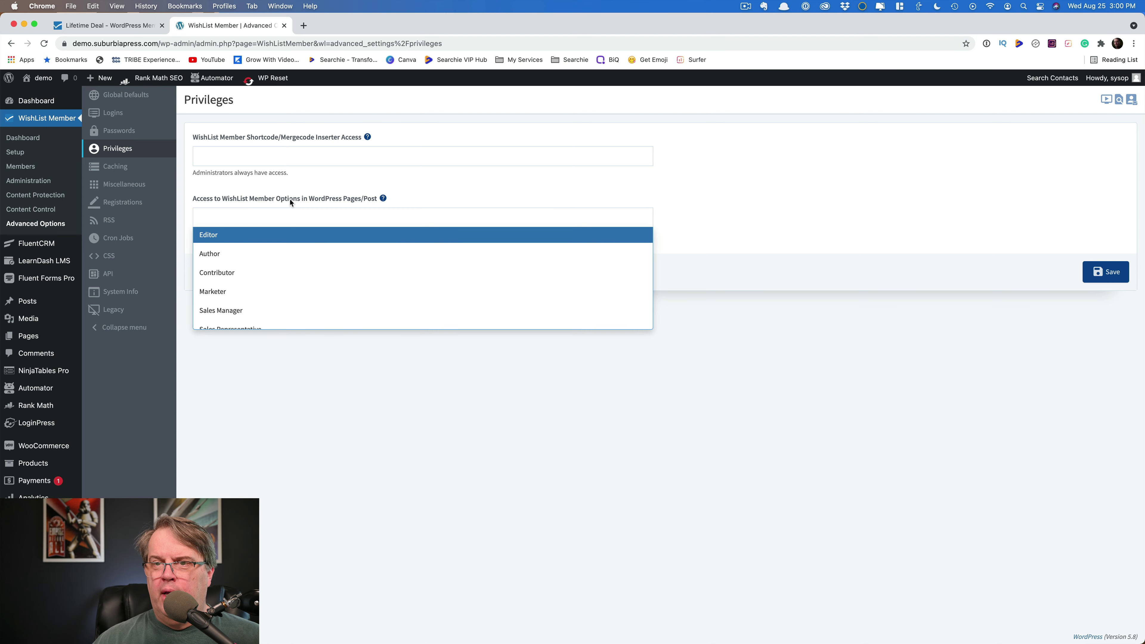
pyautogui.click(775, 185)
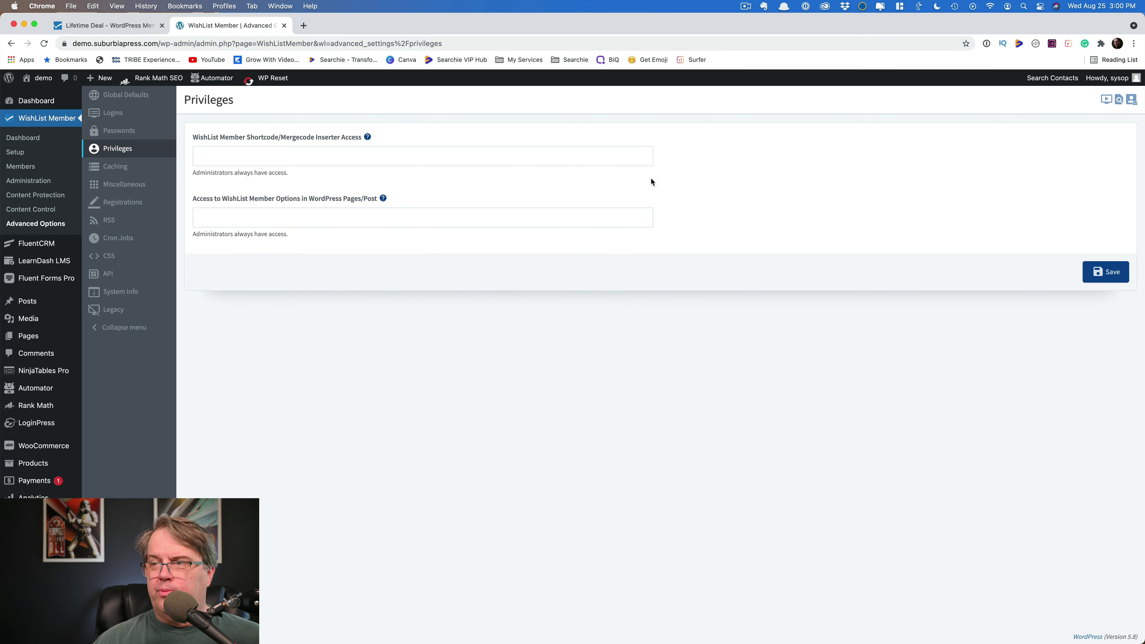
# Review the caching and miscellaneous settings, trying the "Powered by WishList Member" footer link on and off
pyautogui.click(114, 167)
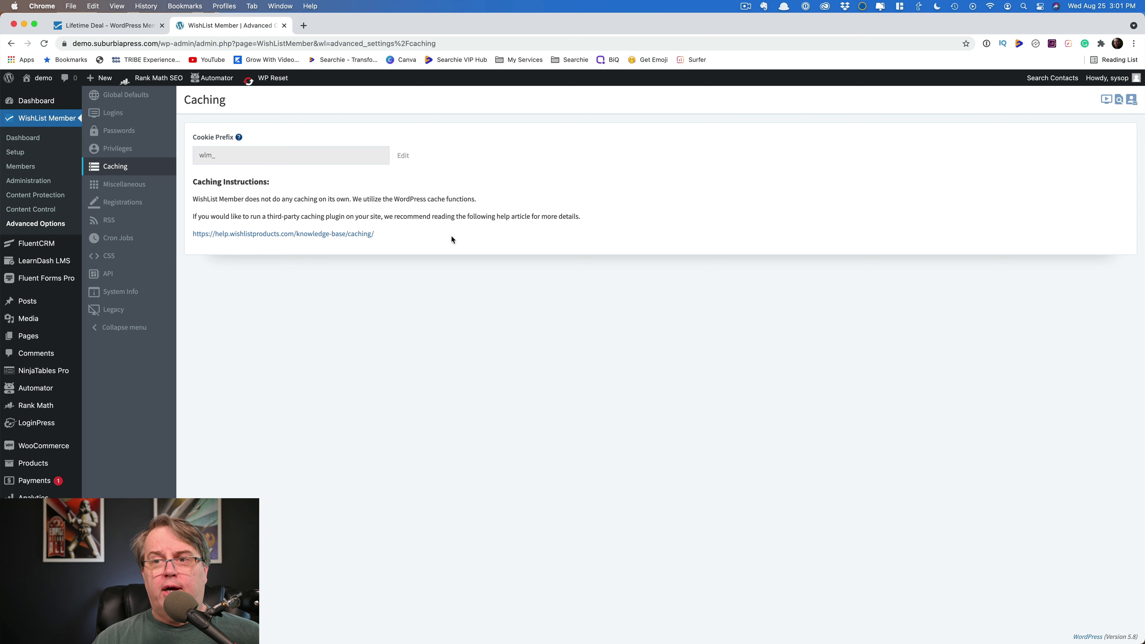
pyautogui.click(133, 185)
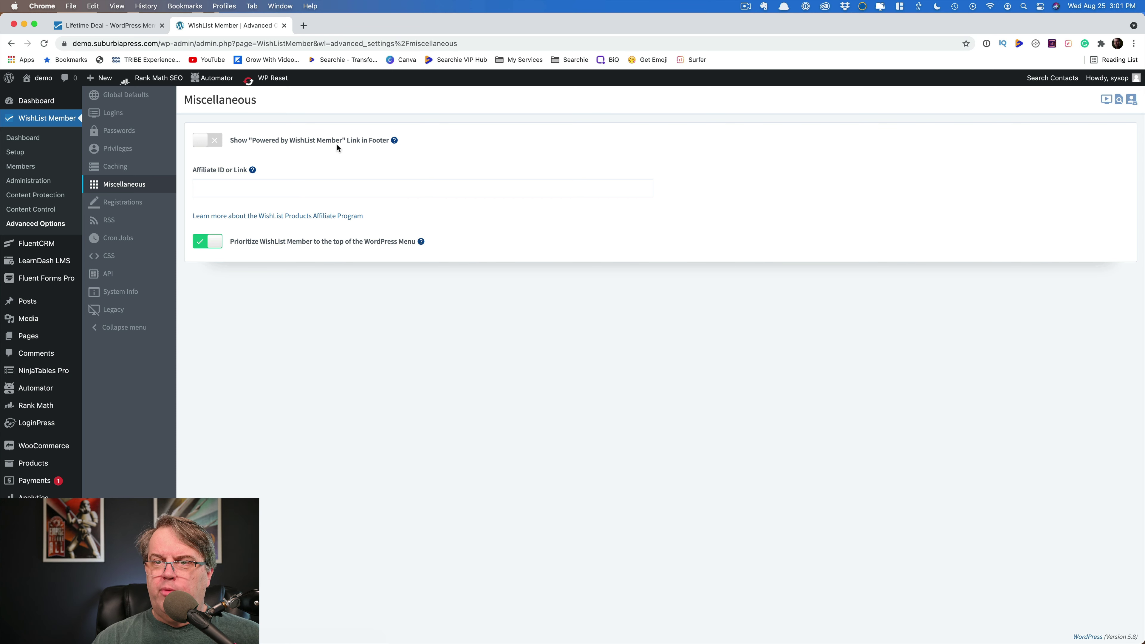
pyautogui.click(204, 141)
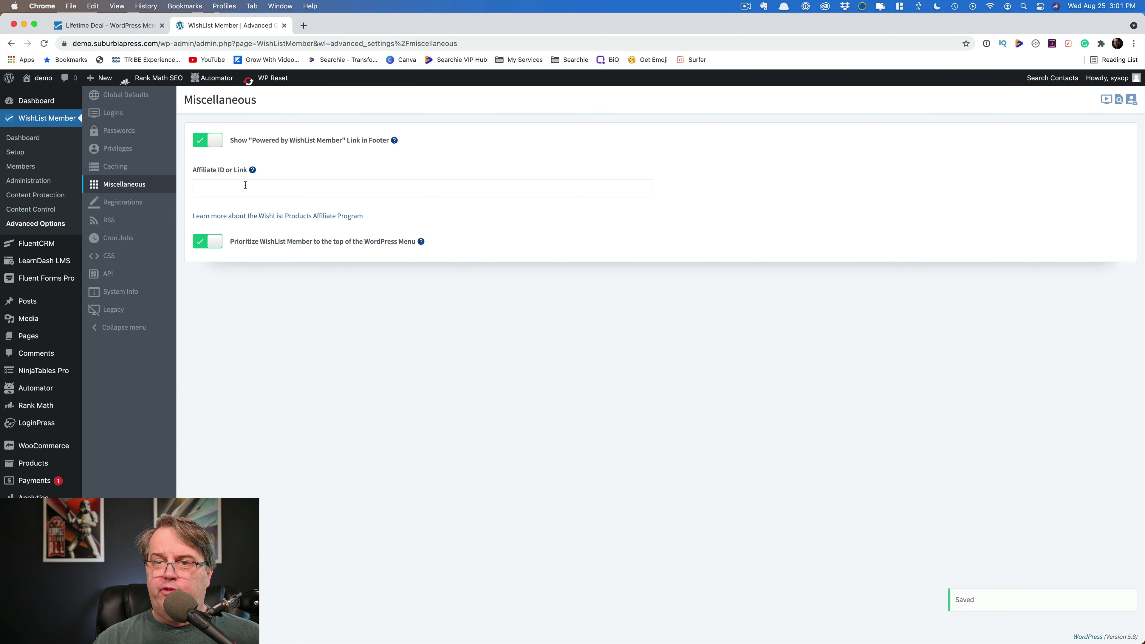
pyautogui.click(204, 142)
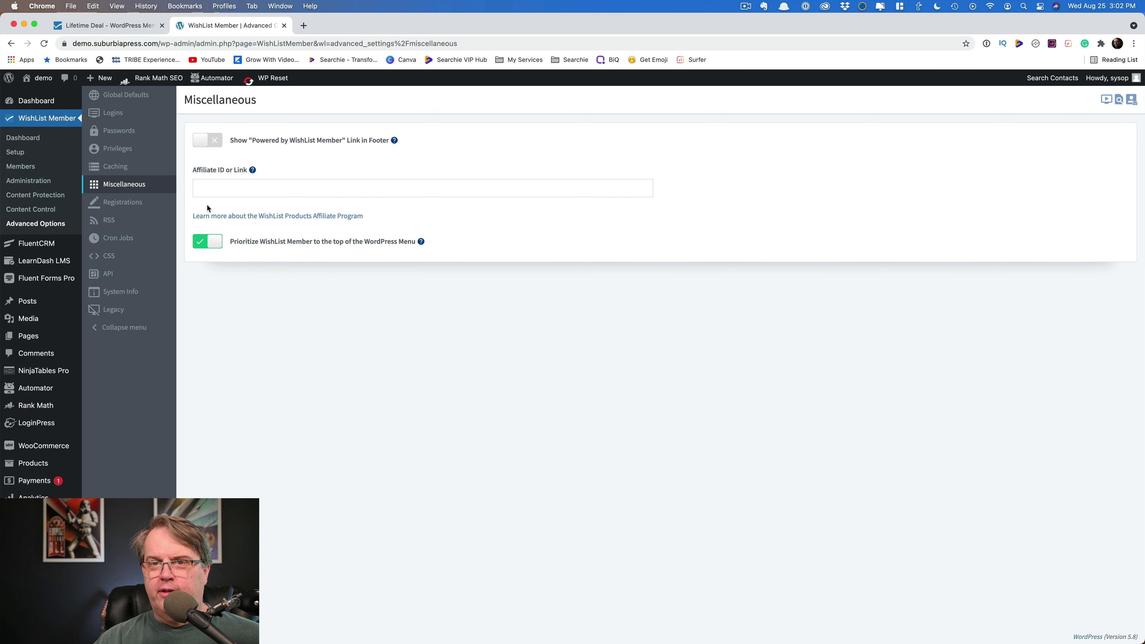
# Review the custom registration forms and the registration settings, including the available registration form styles
pyautogui.click(140, 203)
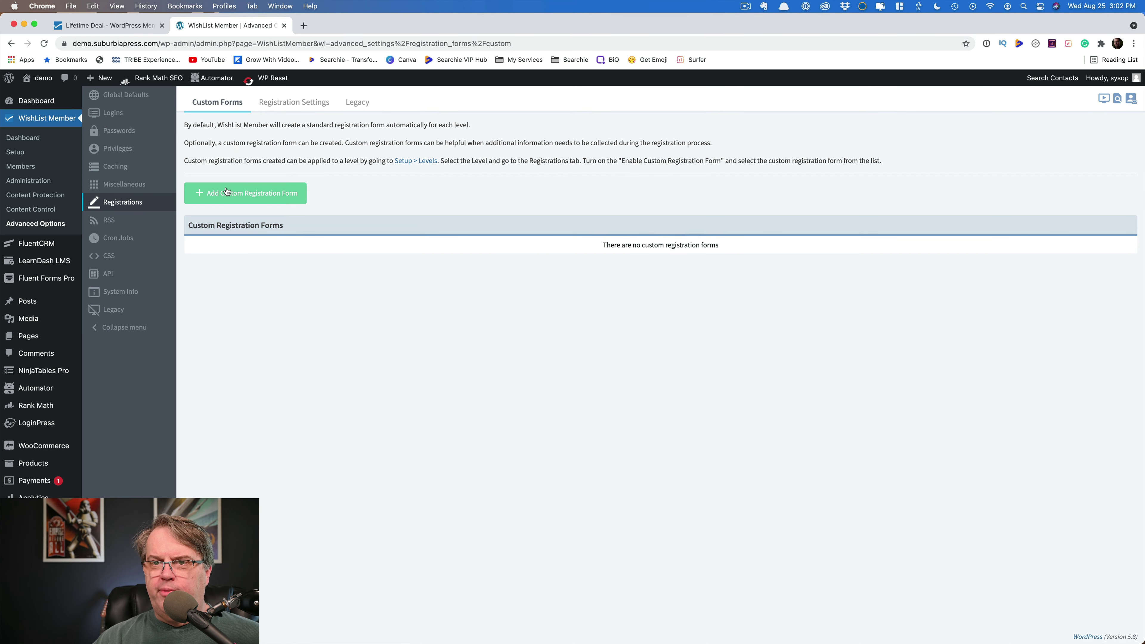
pyautogui.click(284, 103)
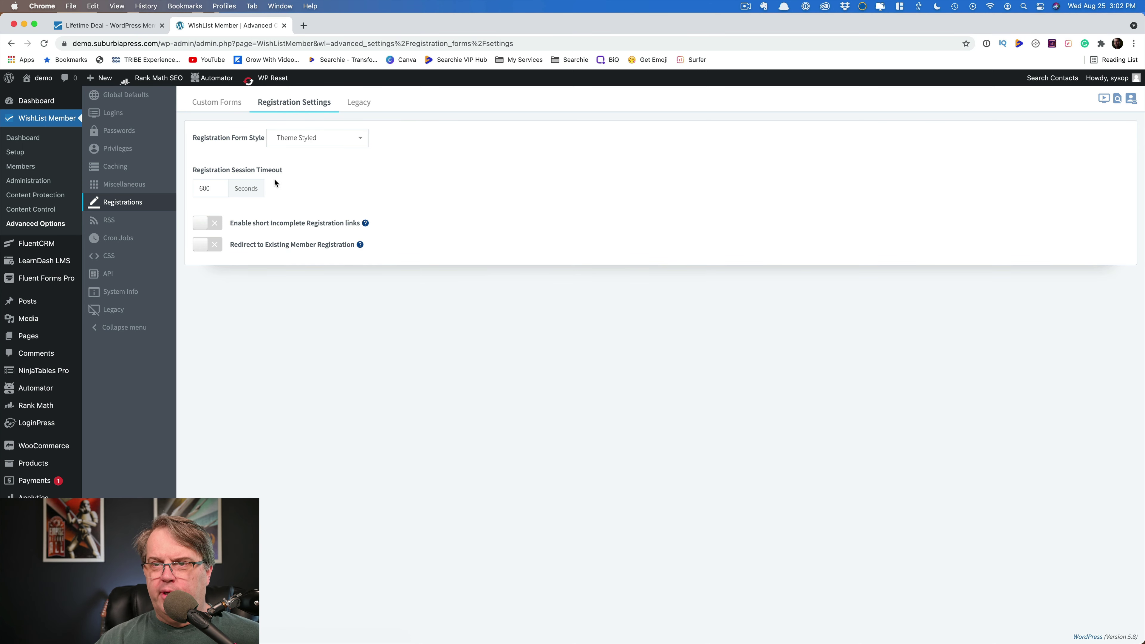
pyautogui.click(345, 142)
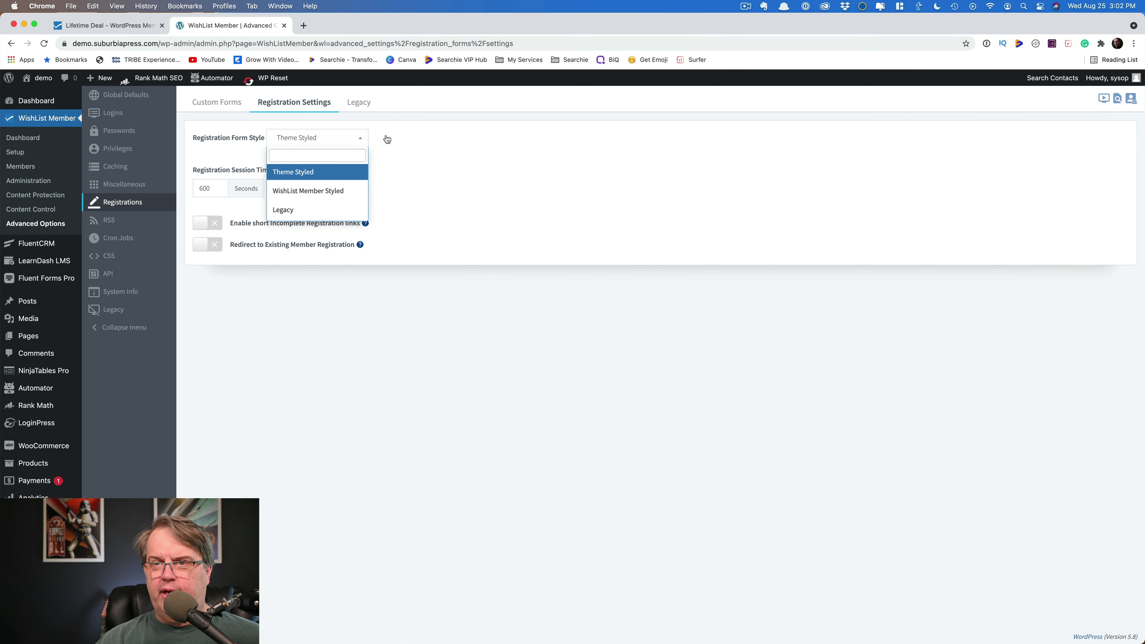
pyautogui.click(429, 131)
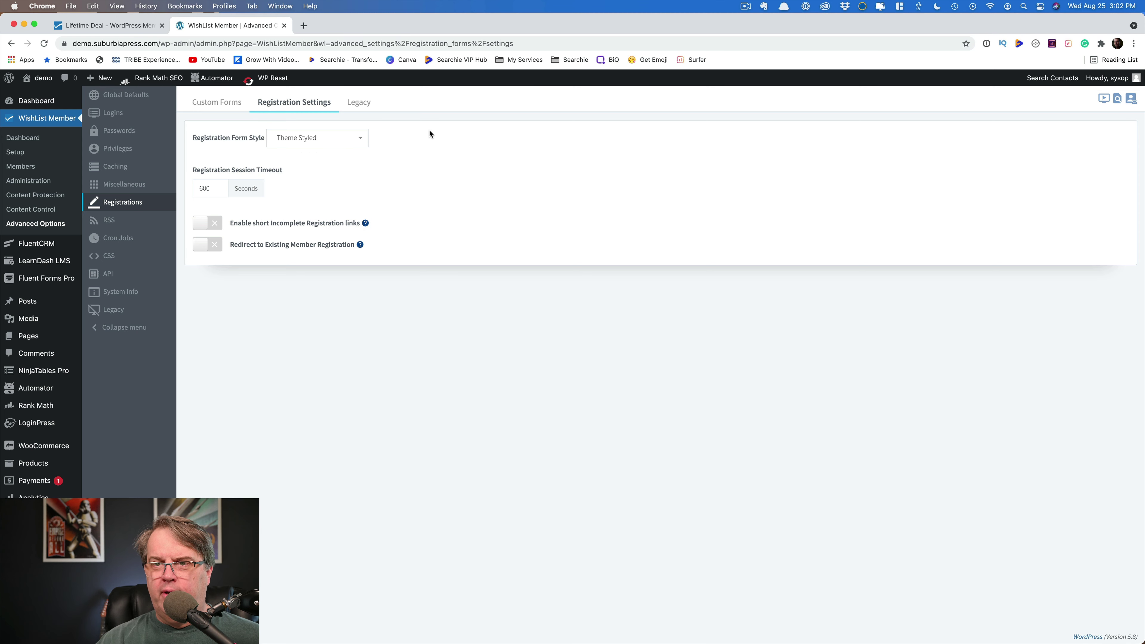
pyautogui.click(344, 137)
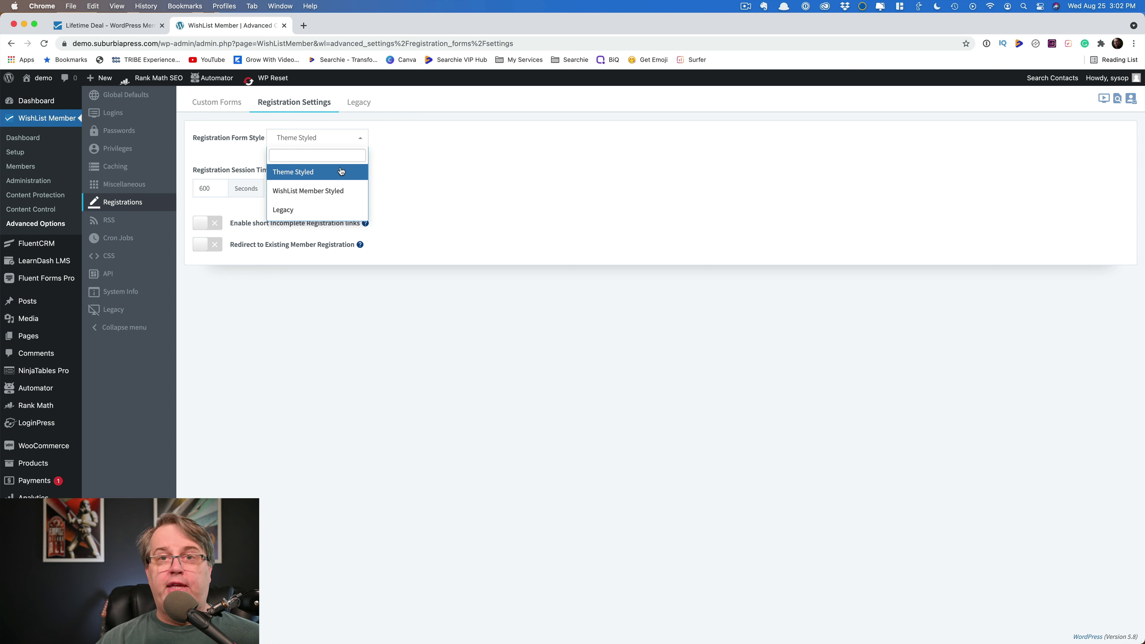
pyautogui.click(441, 156)
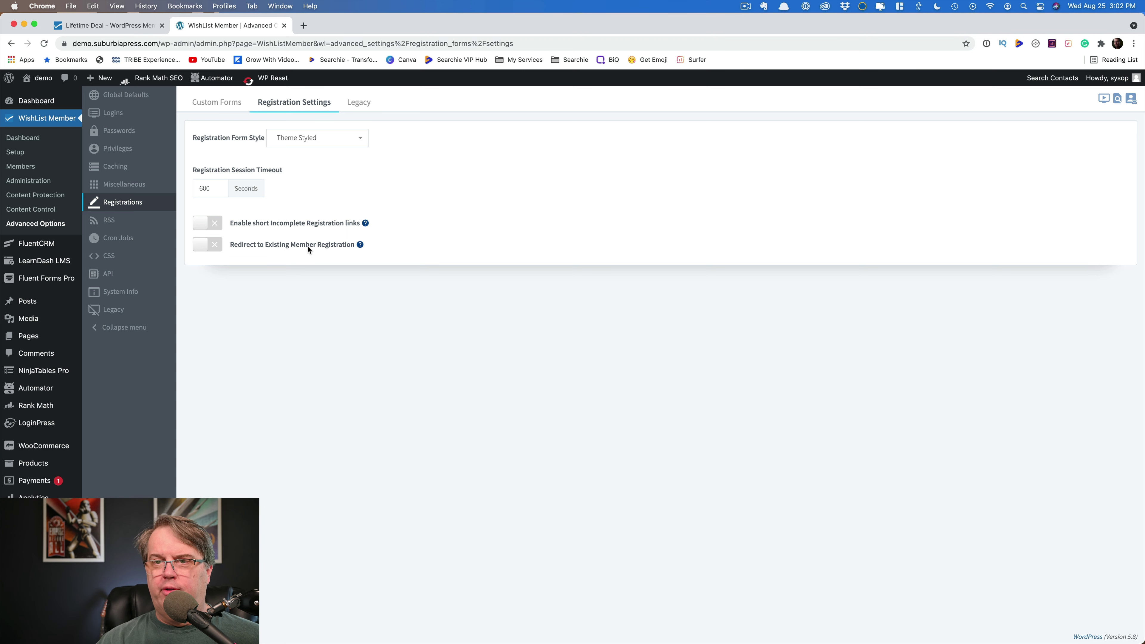
# View the legacy registration instructions and return to the custom registration forms
pyautogui.click(359, 104)
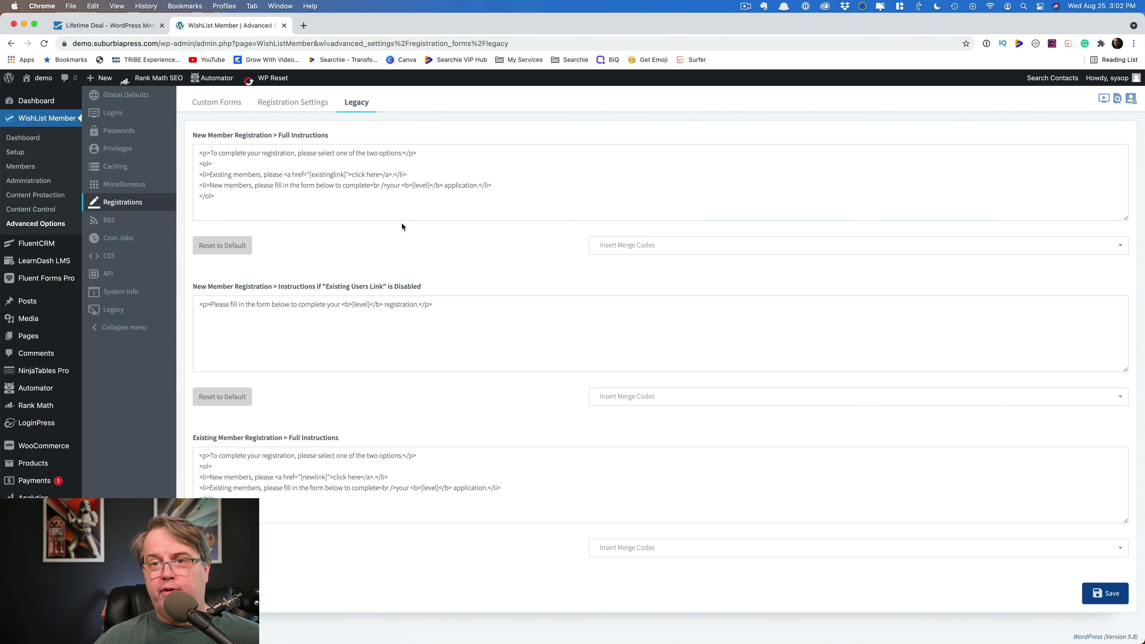
pyautogui.click(304, 106)
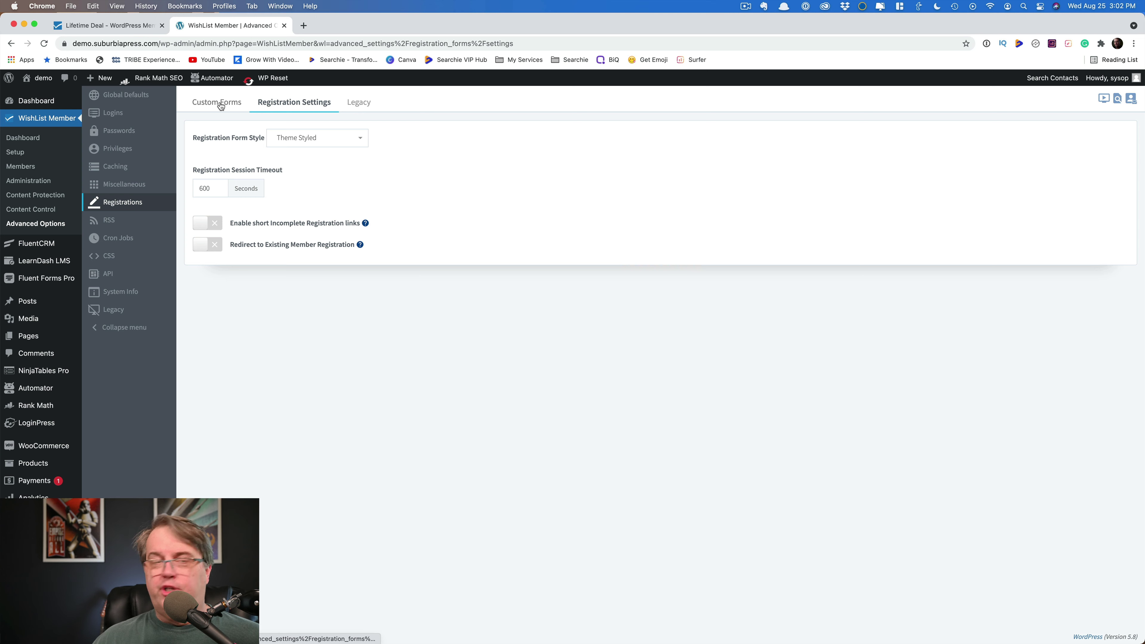
pyautogui.click(221, 103)
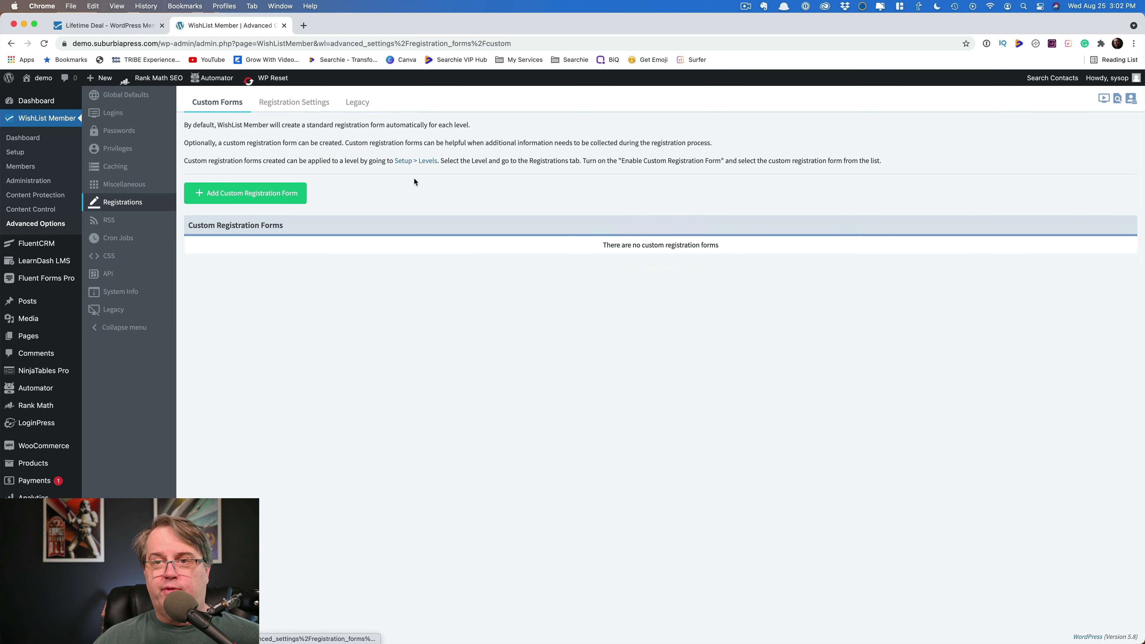
# Review the RSS, cron job, custom CSS and API settings, and open the system information
pyautogui.click(121, 222)
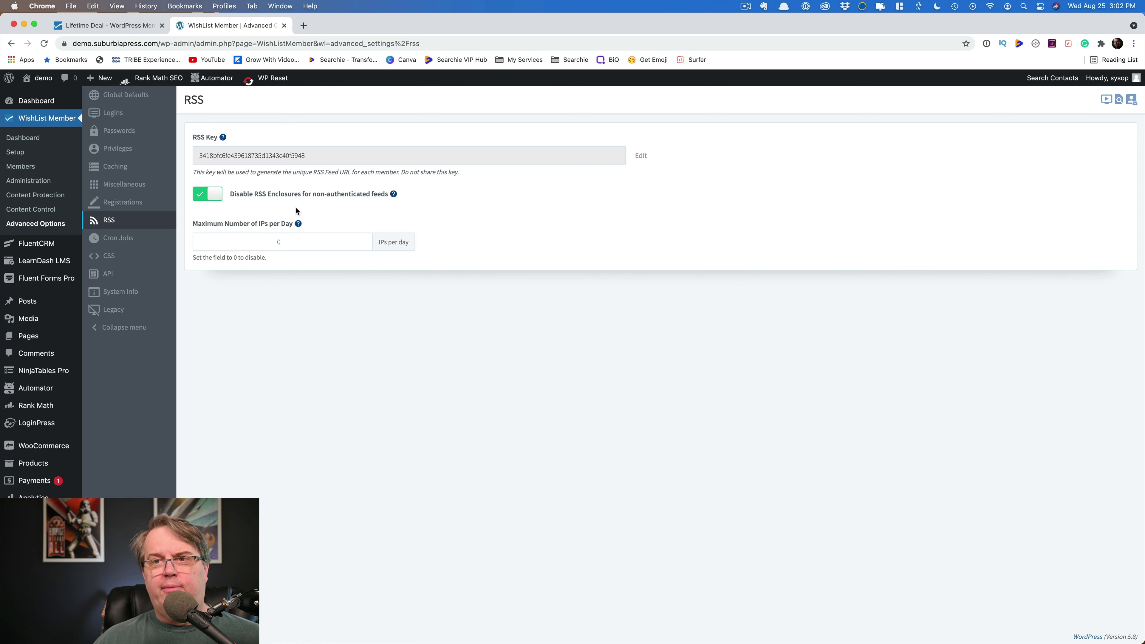
pyautogui.click(139, 237)
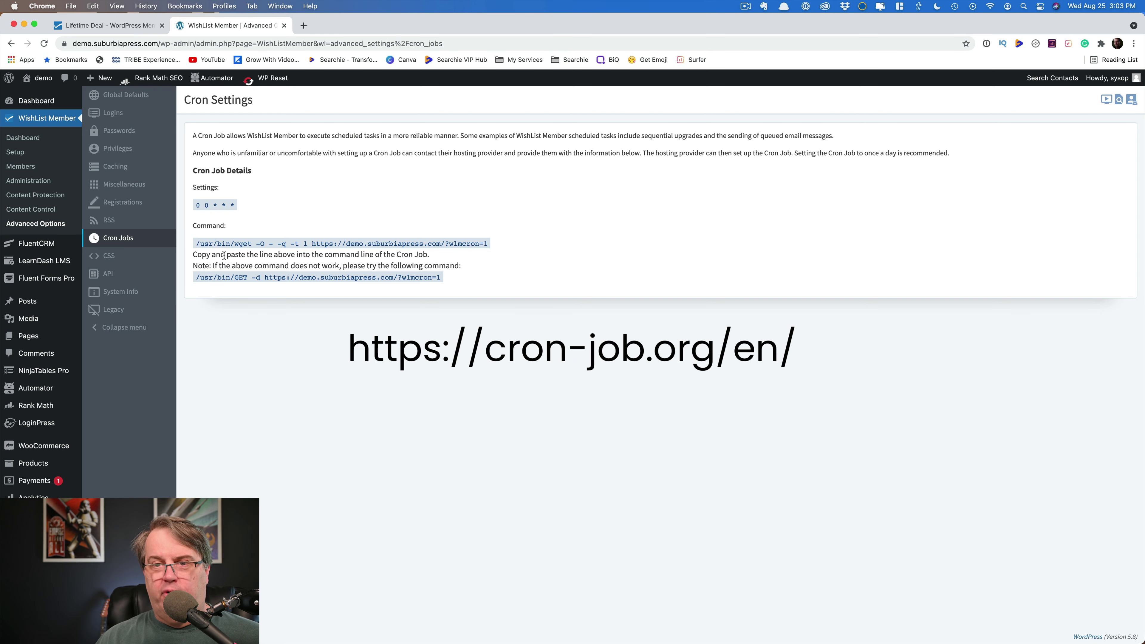
pyautogui.click(130, 261)
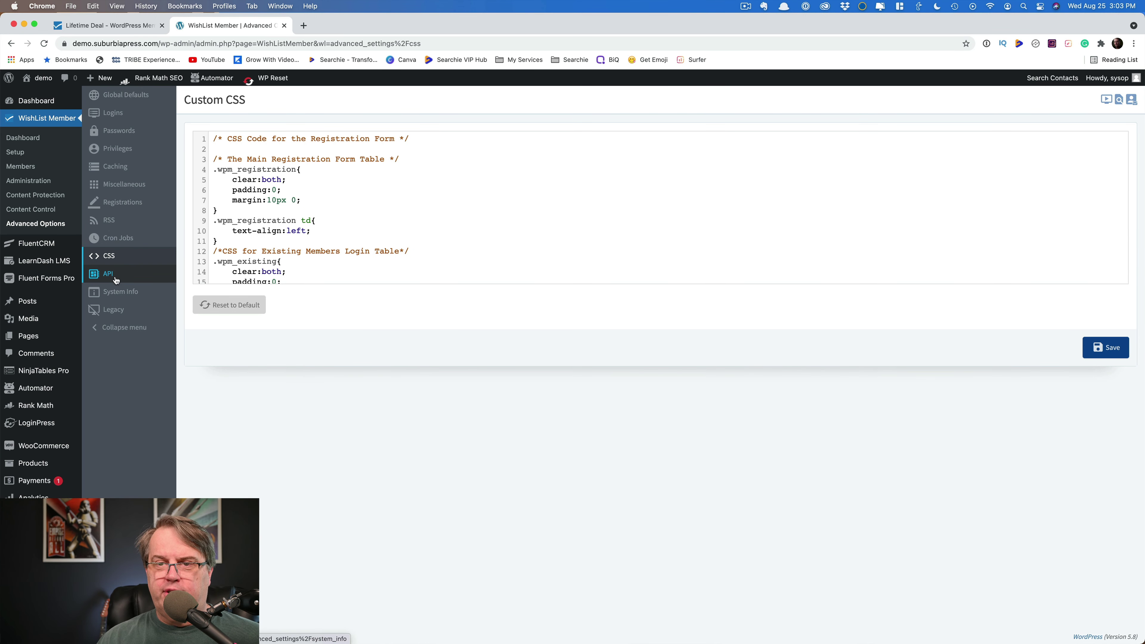
pyautogui.click(117, 280)
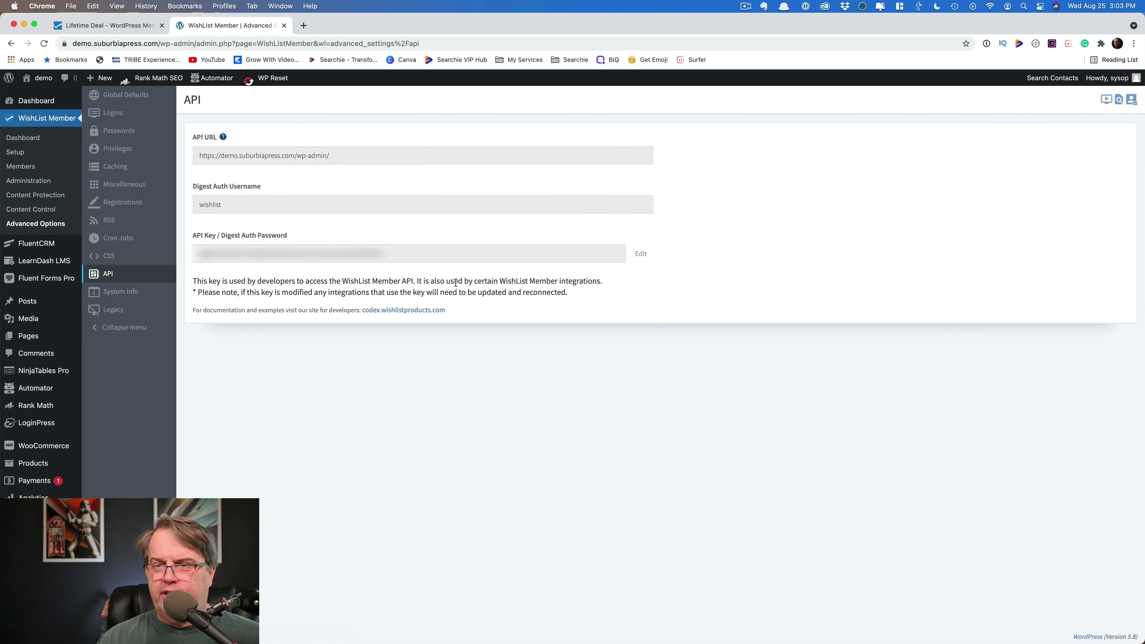
pyautogui.click(129, 297)
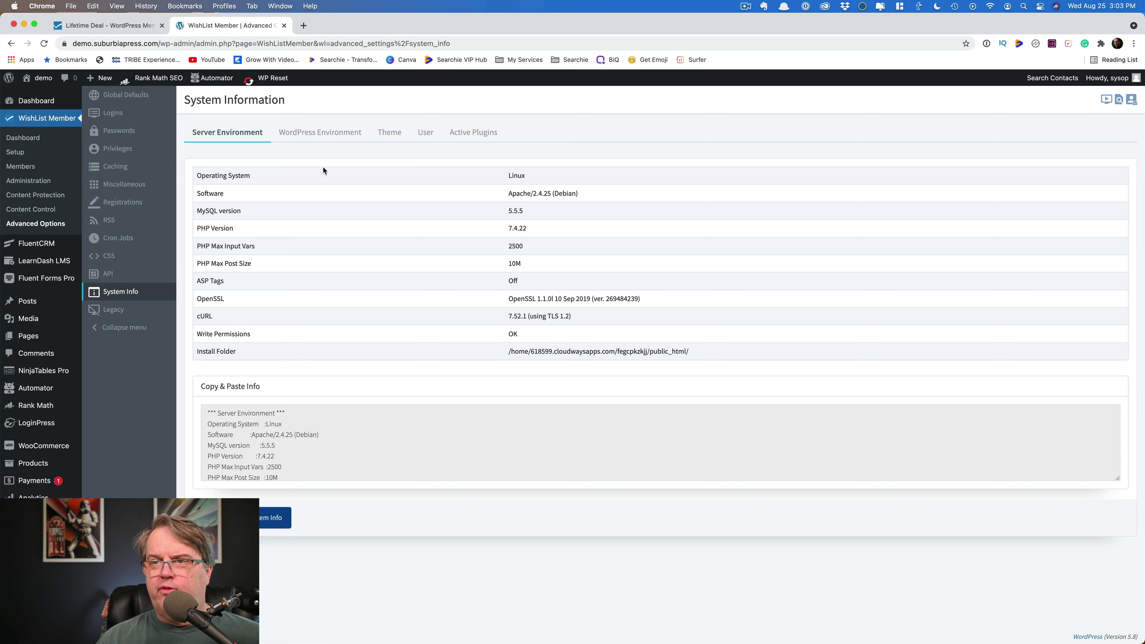
# Review the system information on active plugins, user, theme, WordPress environment and server environment
pyautogui.click(477, 135)
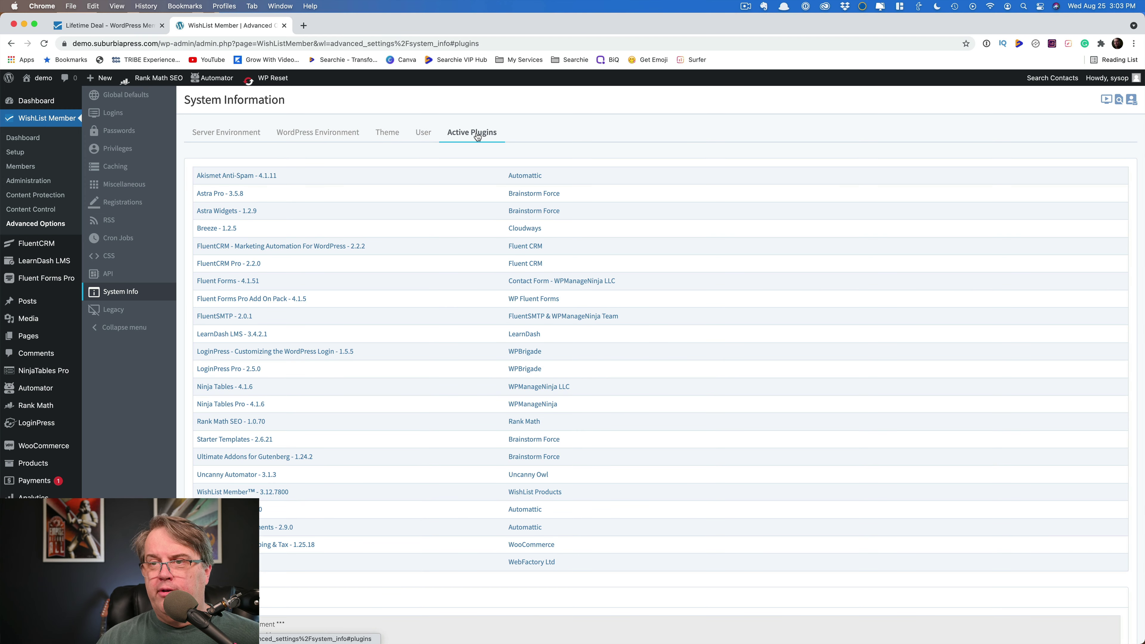
pyautogui.click(425, 134)
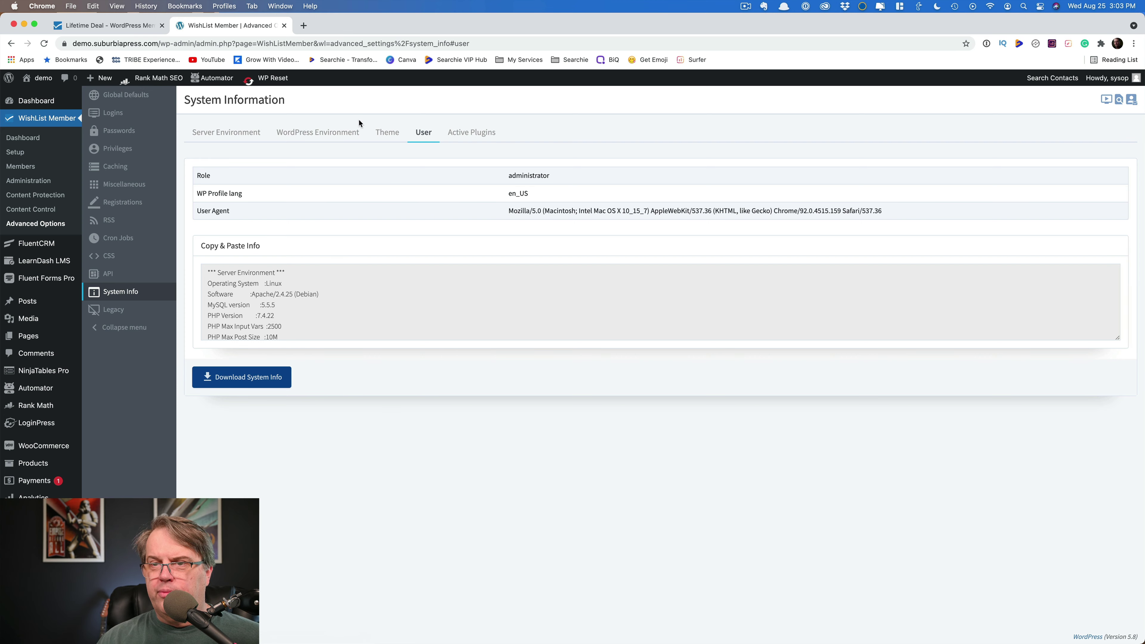
pyautogui.click(388, 132)
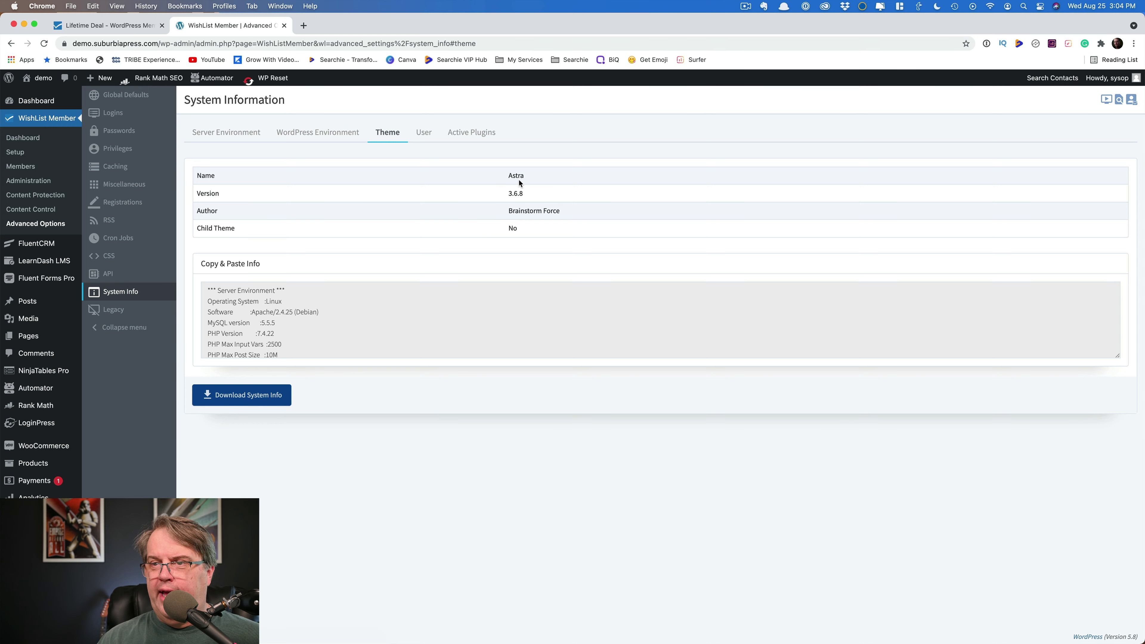
pyautogui.click(318, 140)
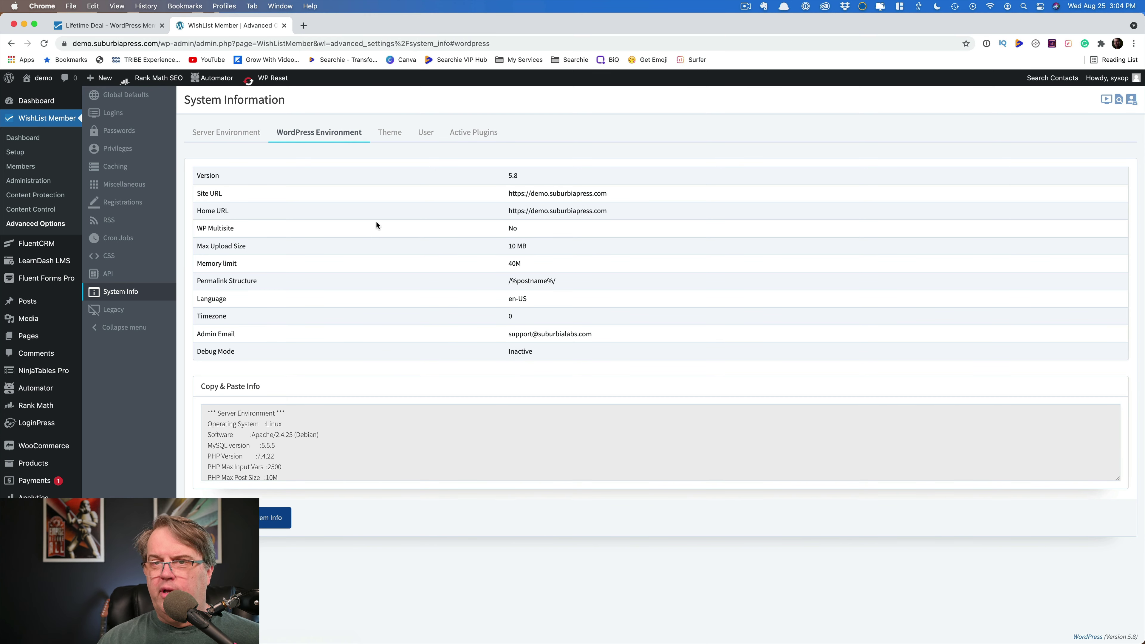
pyautogui.click(229, 131)
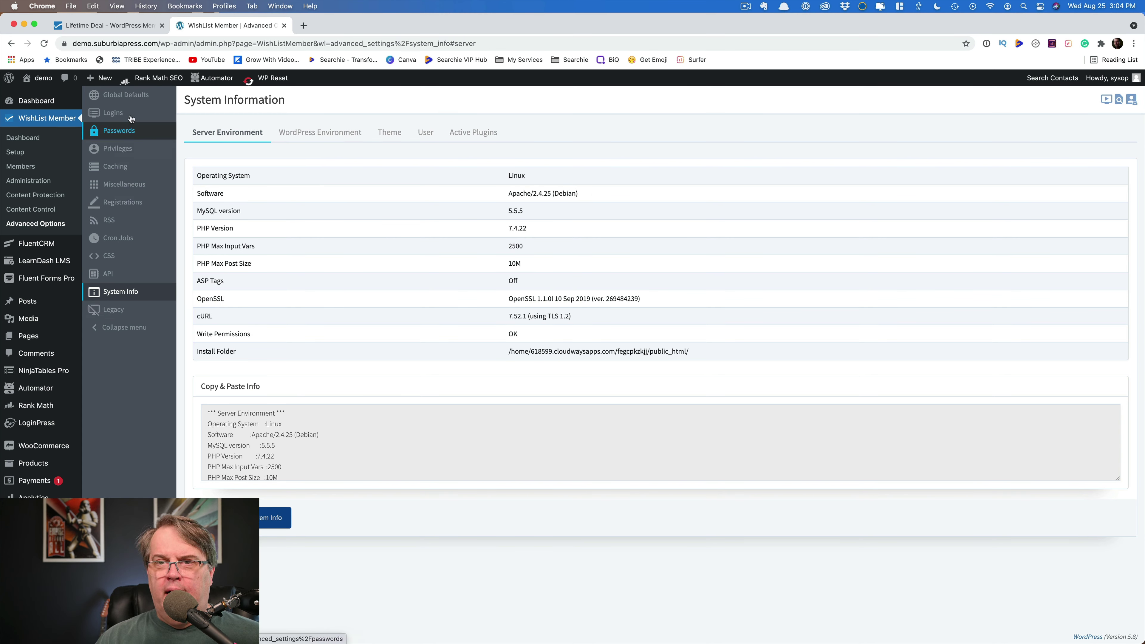
# Revisit the WishList Member dashboard, membership levels and Getting Started wizard, and view the payment provider integrations
pyautogui.click(18, 139)
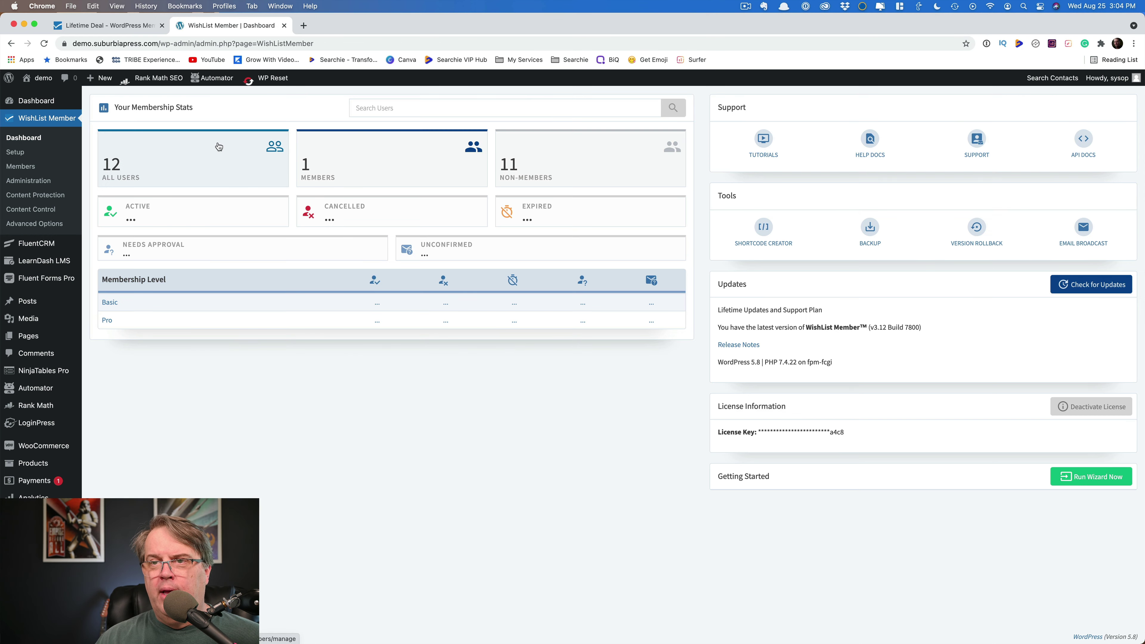
pyautogui.click(16, 152)
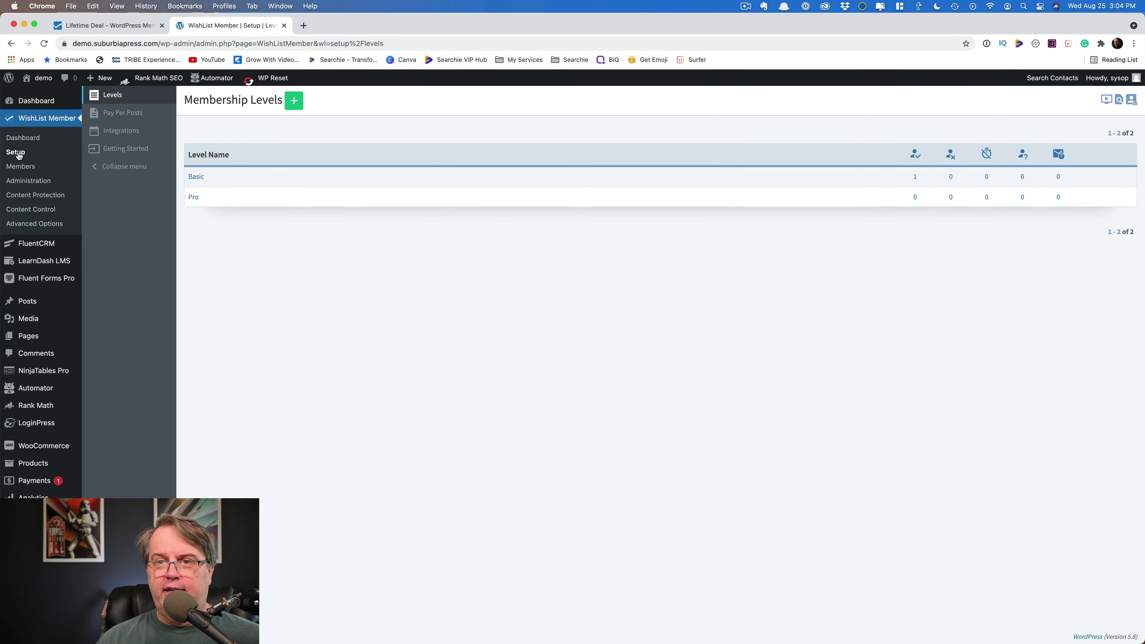
pyautogui.click(138, 153)
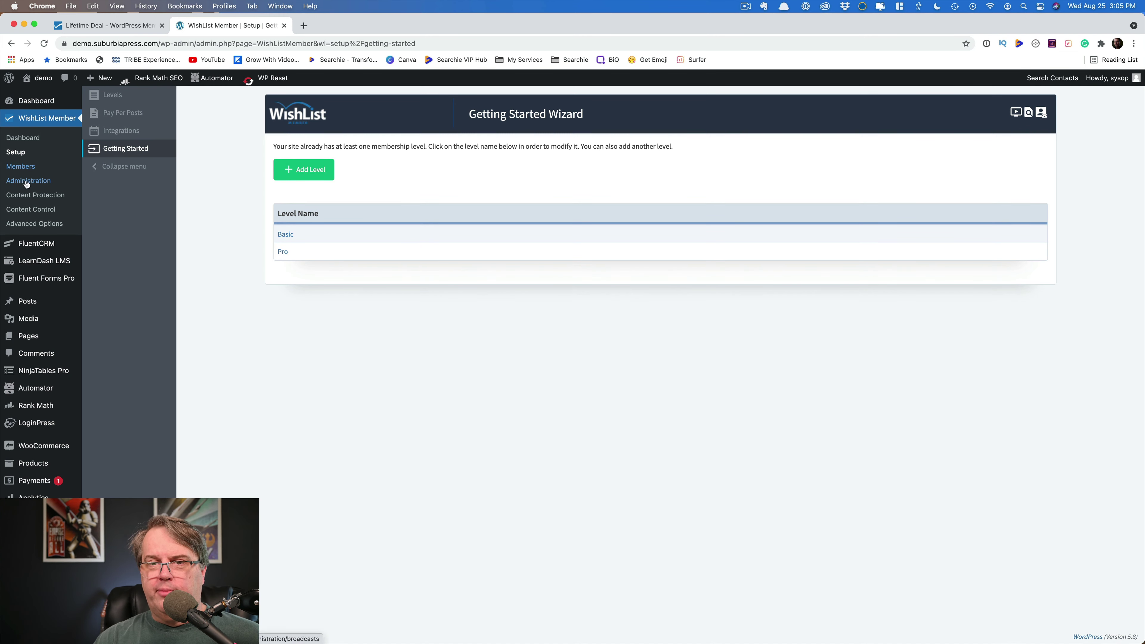
pyautogui.click(17, 153)
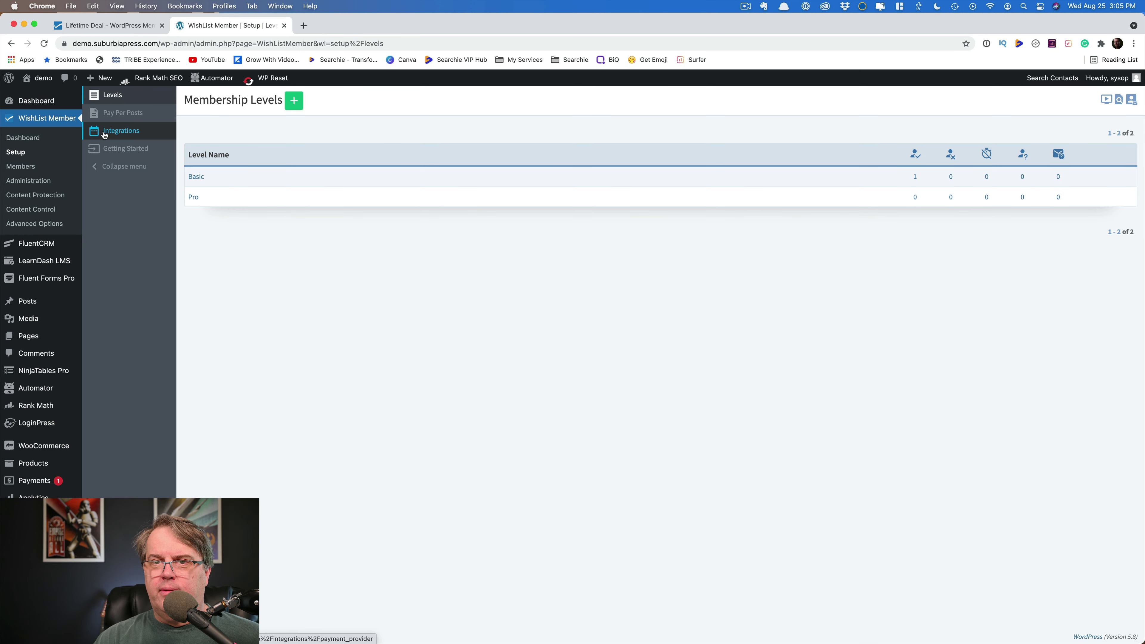
pyautogui.click(100, 132)
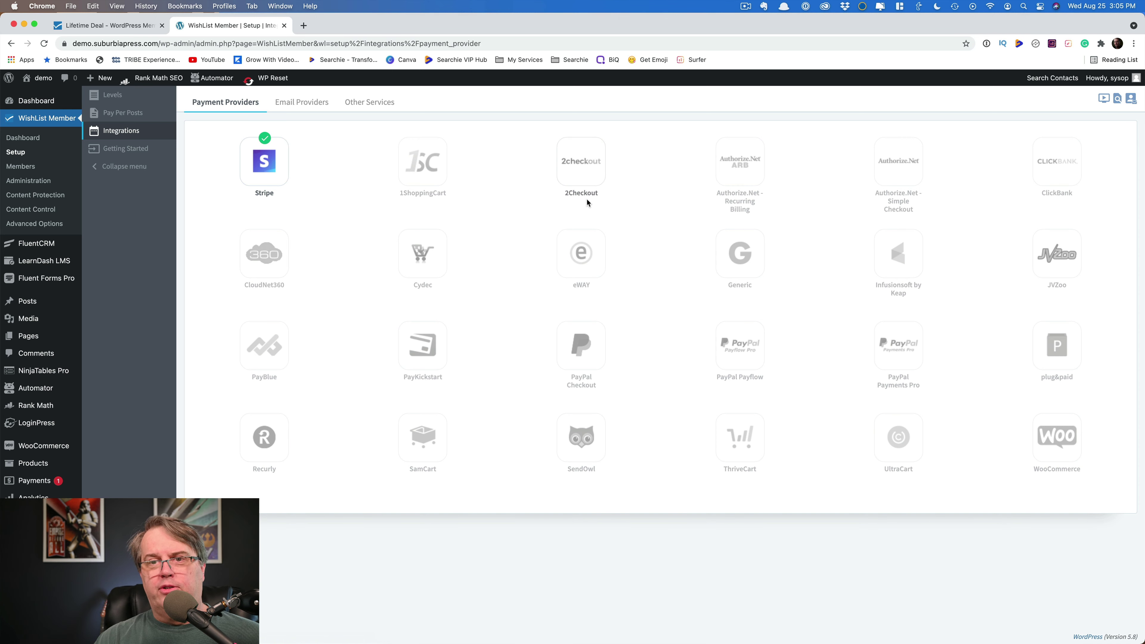
# Open the untitled draft Automator recipe with the FluentCRM status trigger for editing and choose Bounced as the trigger's status
pyautogui.moveTo(39, 390)
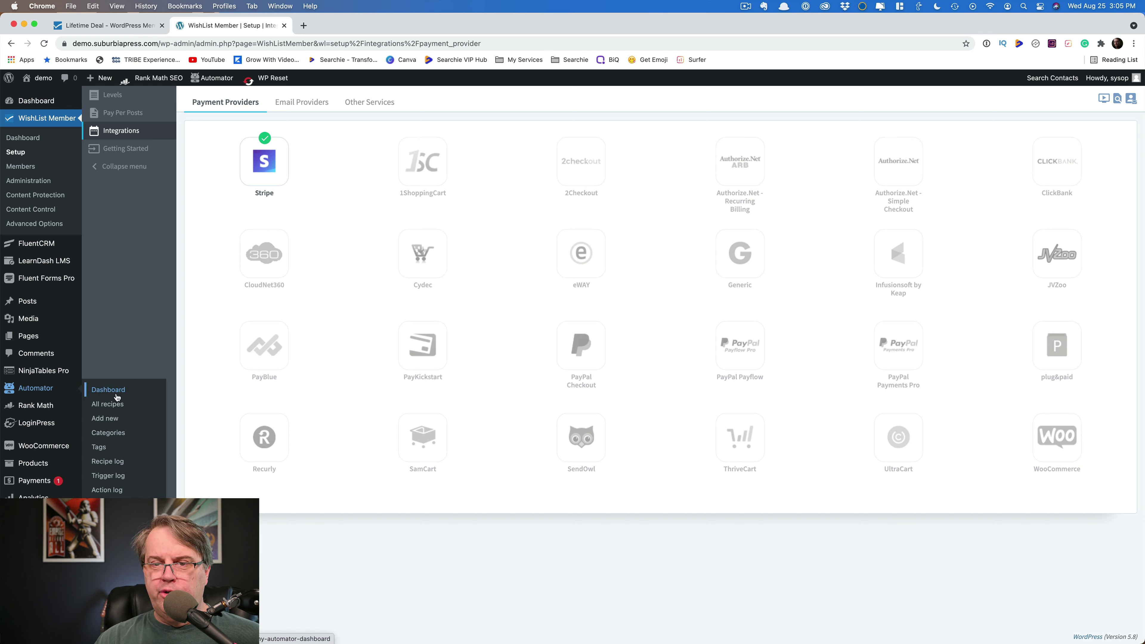
pyautogui.click(115, 404)
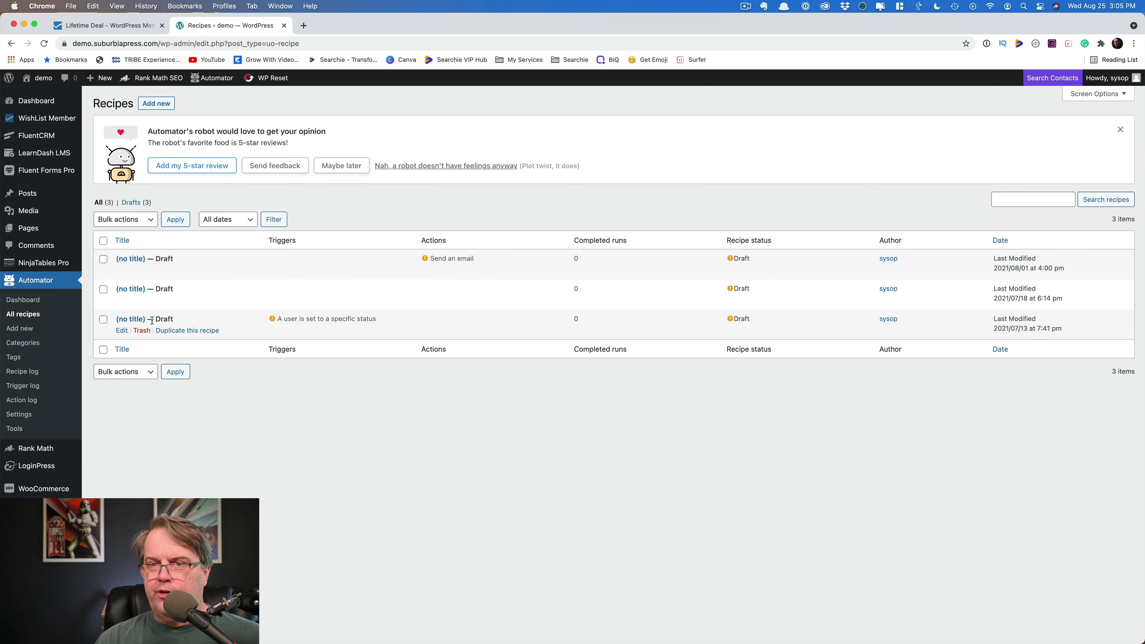
pyautogui.click(120, 332)
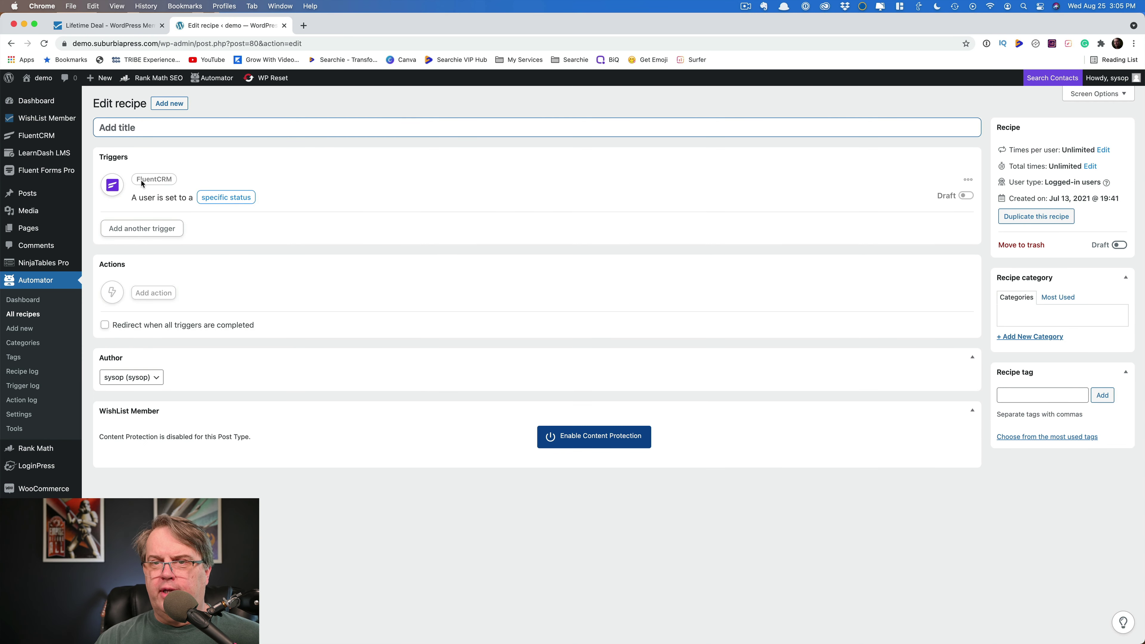
pyautogui.click(222, 202)
pyautogui.click(219, 244)
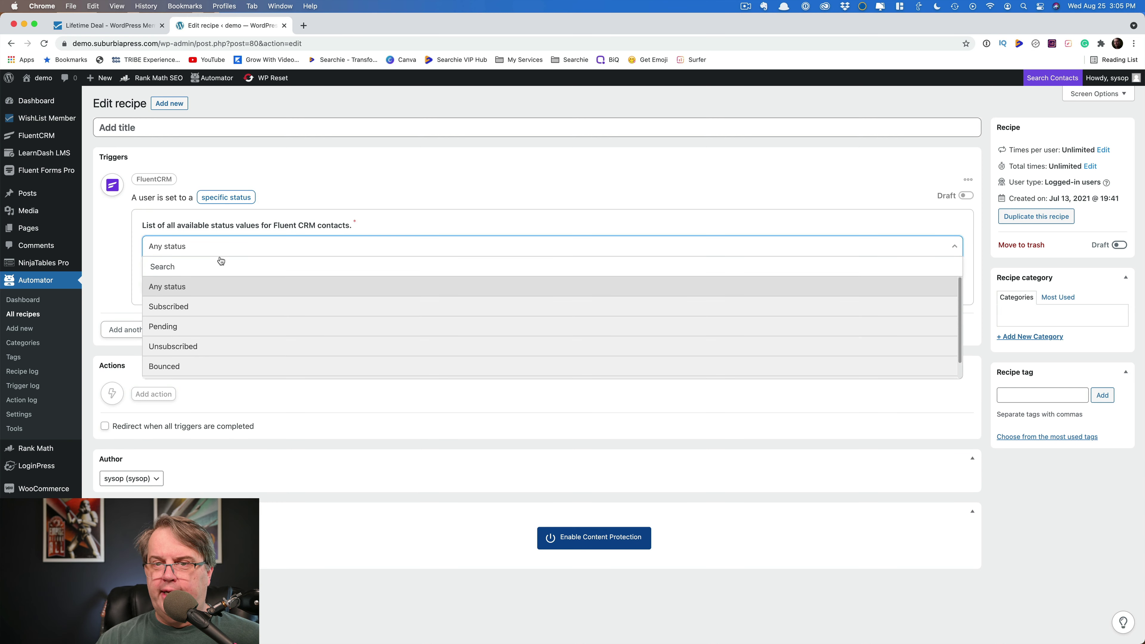
pyautogui.click(206, 365)
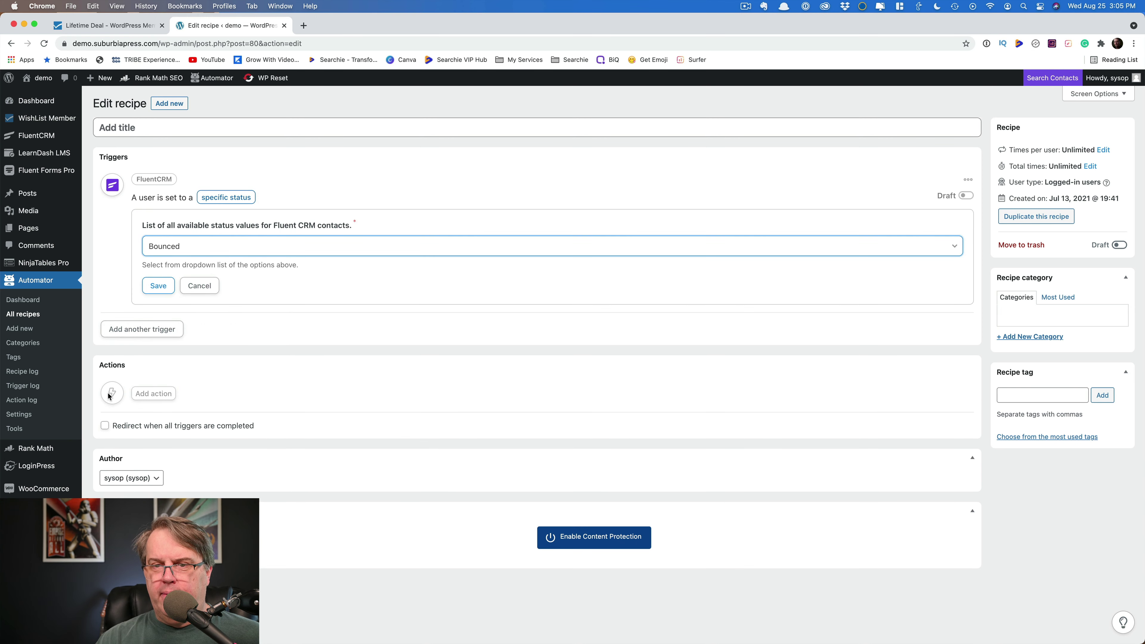
# Start a Wishlist Member action in the recipe and view the membership level actions offered
pyautogui.click(150, 393)
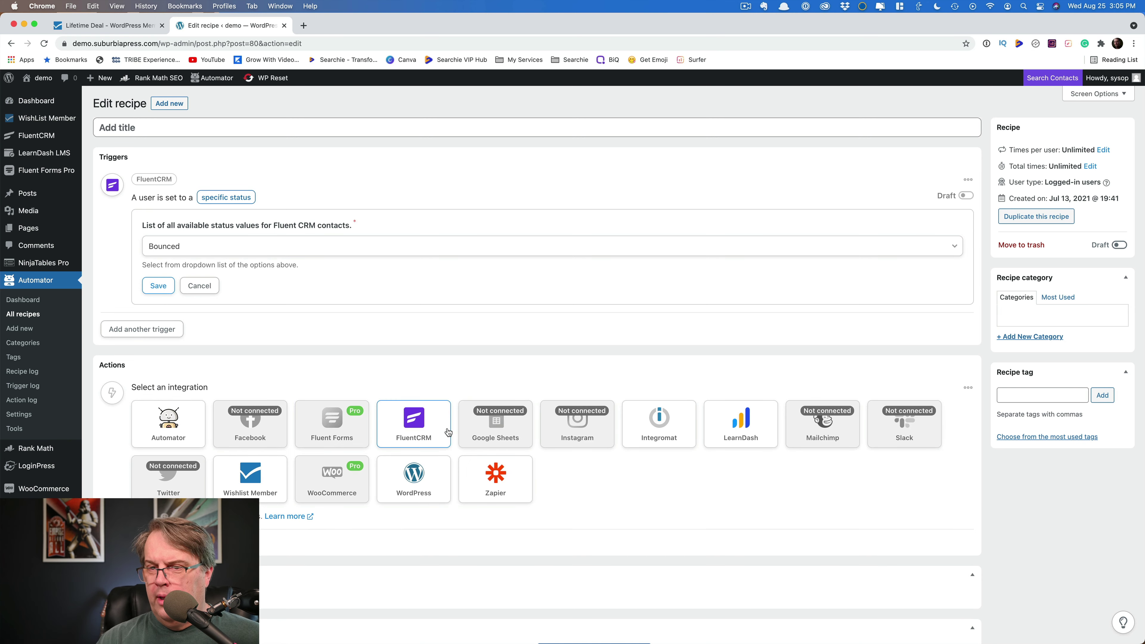
pyautogui.click(257, 485)
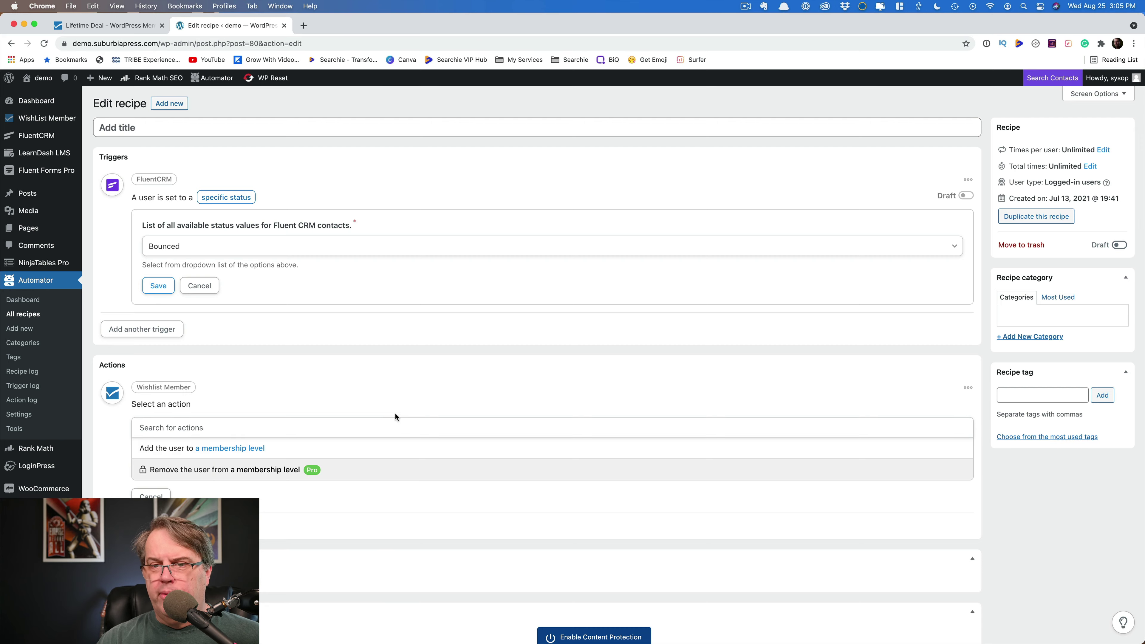
pyautogui.scroll(-1, 395, 413)
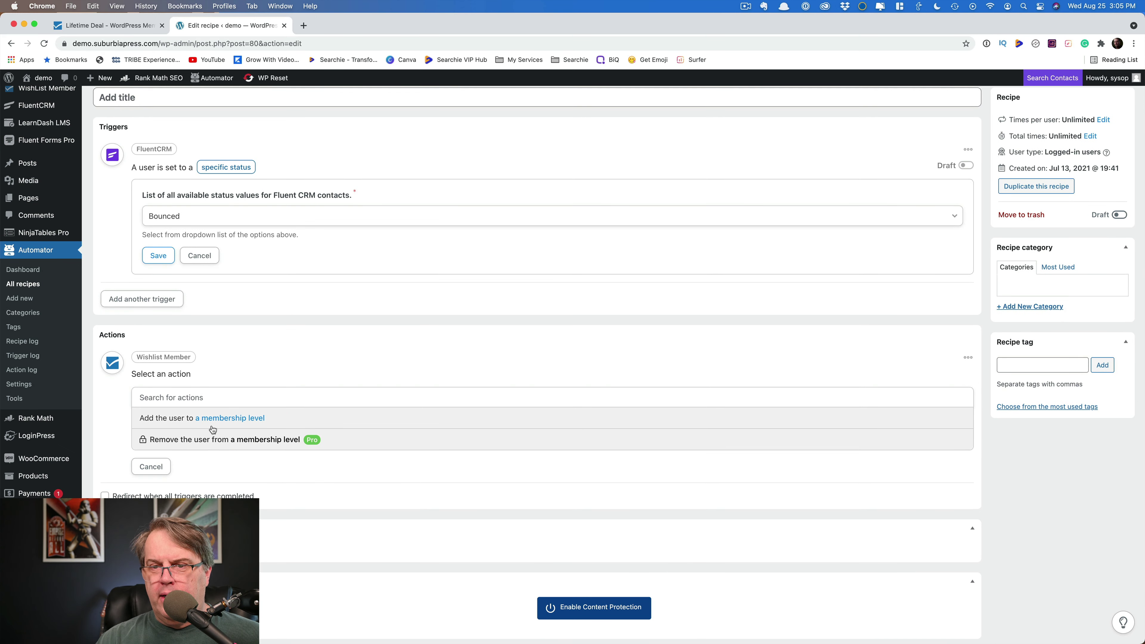
# Choose the Pro action that removes the user from a membership level, view the Uncanny Automator pricing page and return to the recipe
pyautogui.click(221, 440)
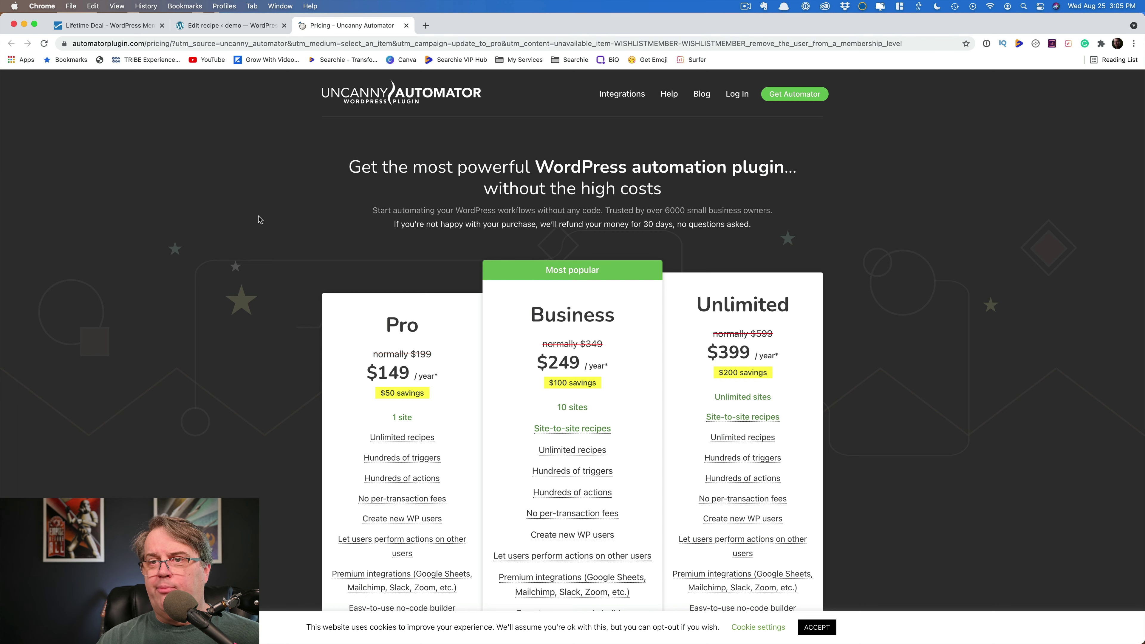
pyautogui.scroll(-1, 453, 281)
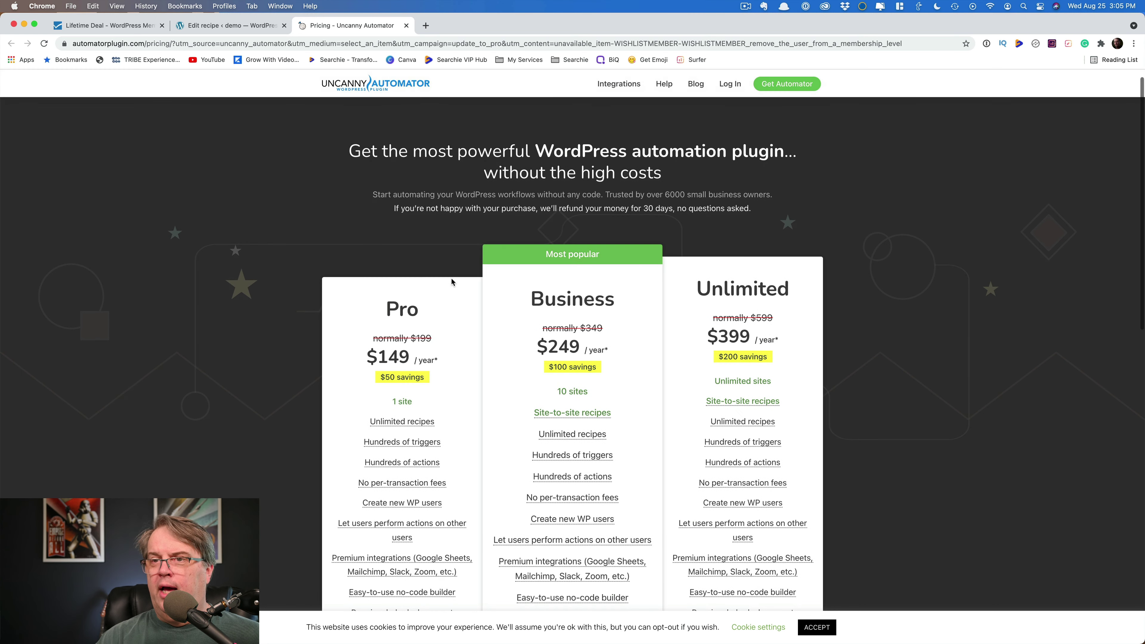
pyautogui.scroll(1, 424, 181)
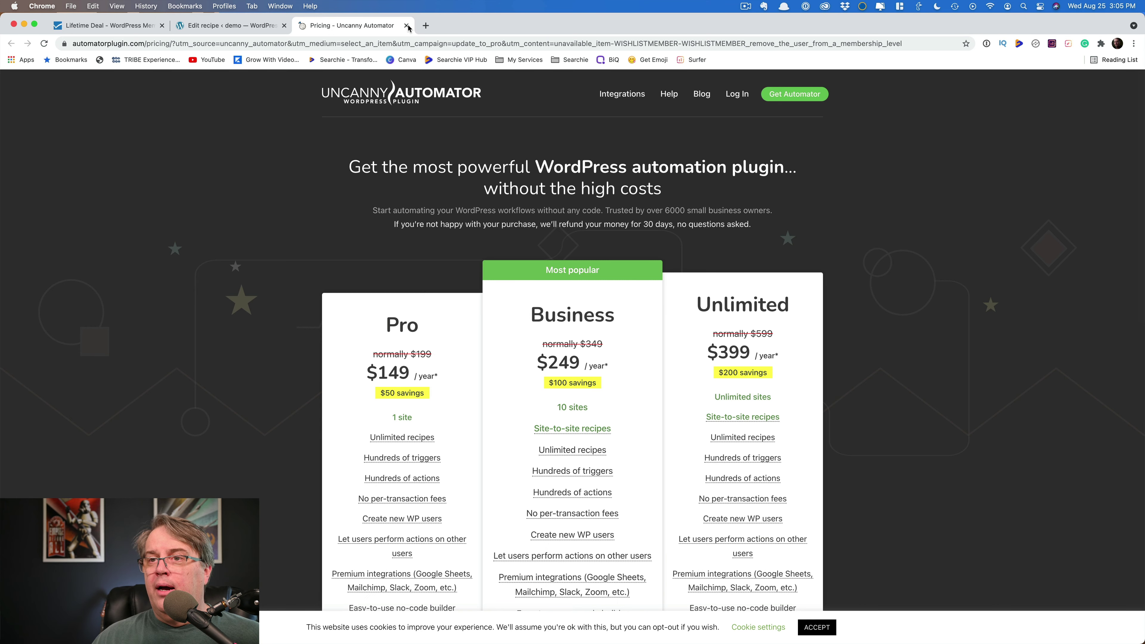
pyautogui.click(407, 26)
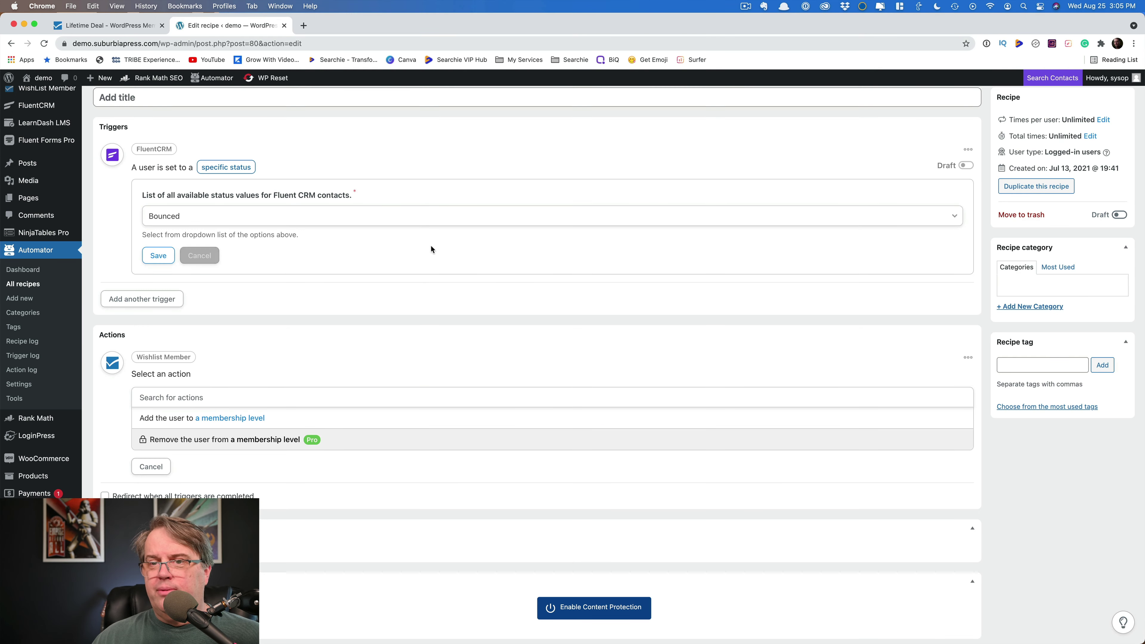
pyautogui.scroll(1, 452, 248)
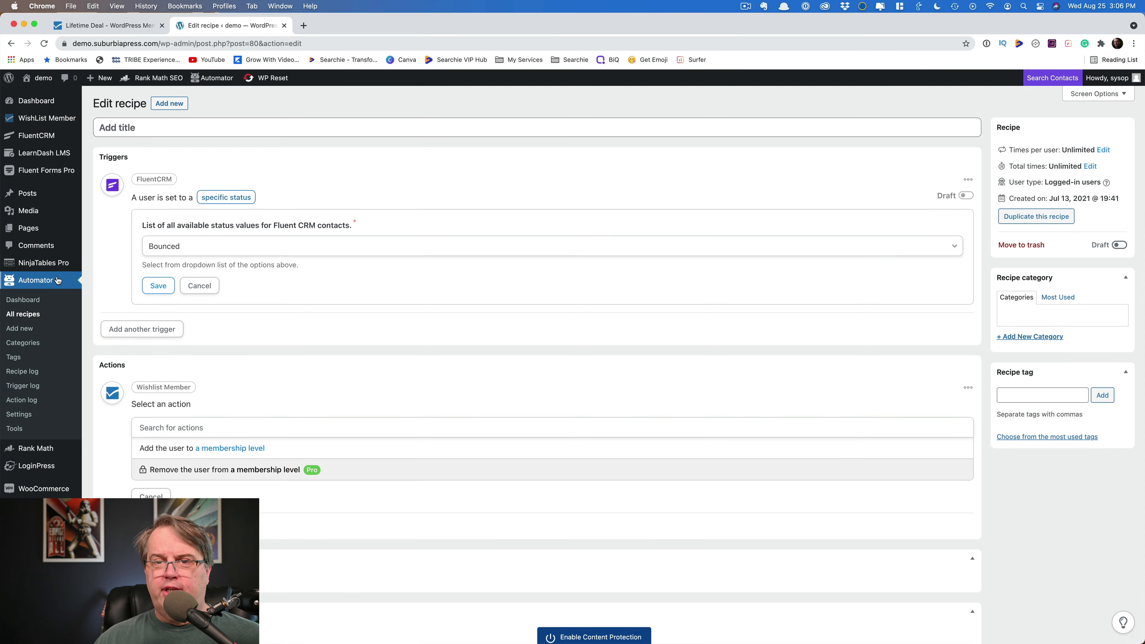
pyautogui.scroll(1, 241, 294)
# Return to WishList Member, revisit the membership levels and payment and other service integrations, and open the Zapier integration
pyautogui.moveTo(43, 123)
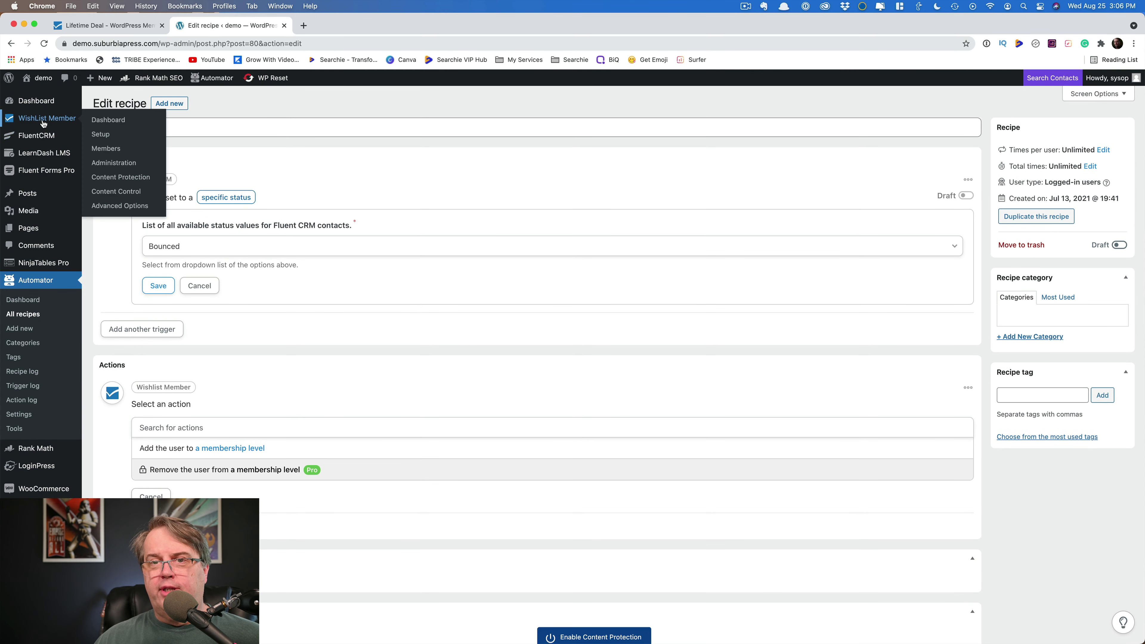
pyautogui.click(41, 122)
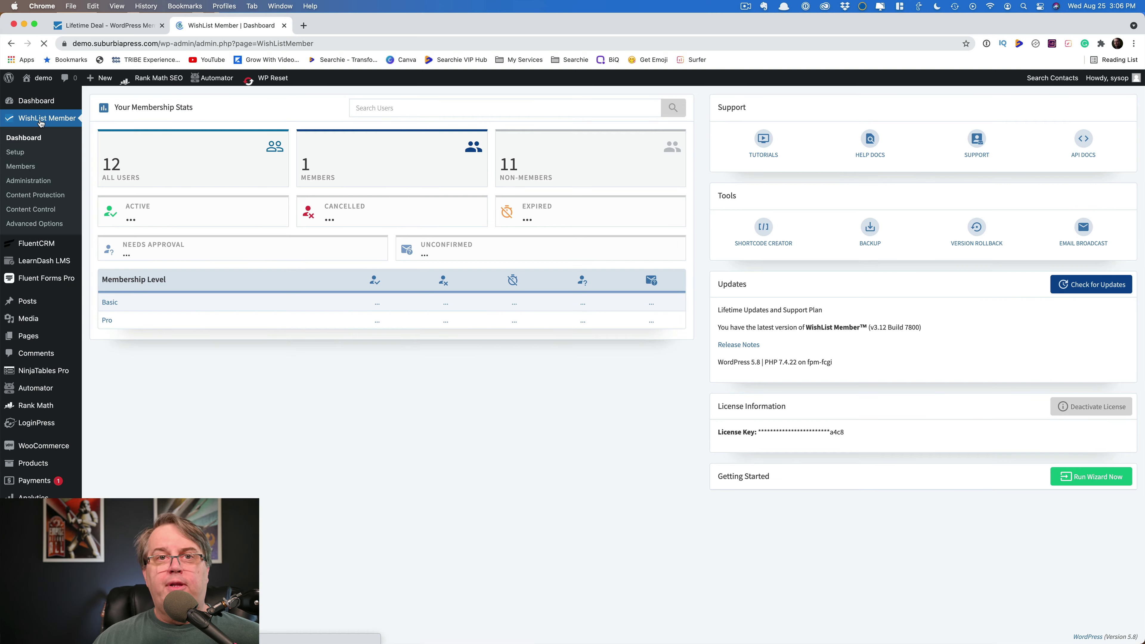
pyautogui.click(21, 153)
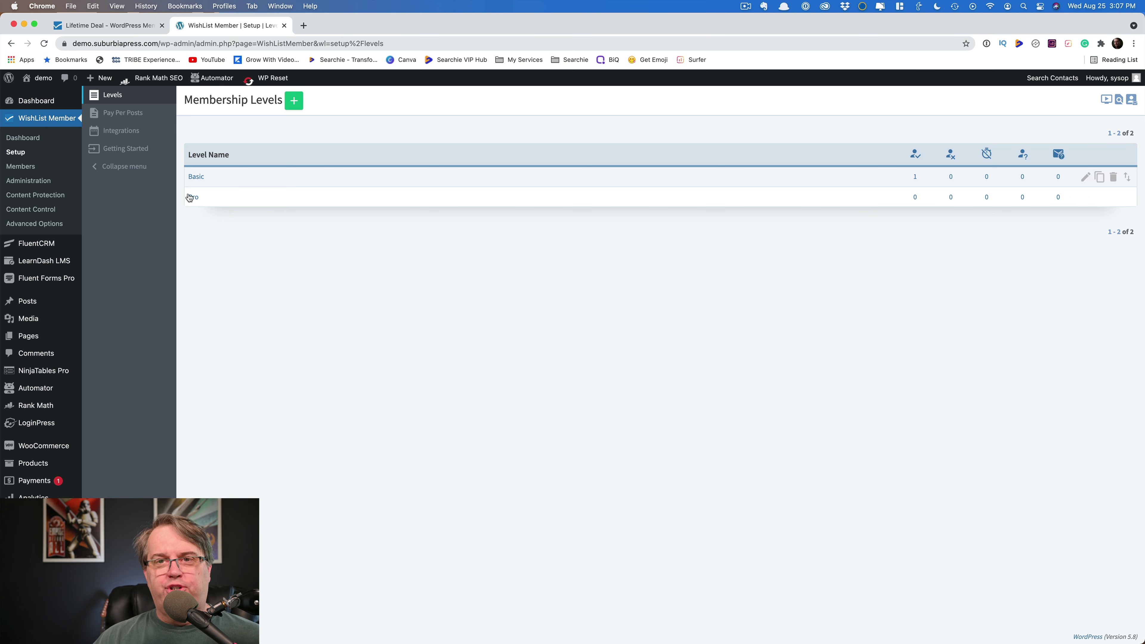
pyautogui.click(116, 136)
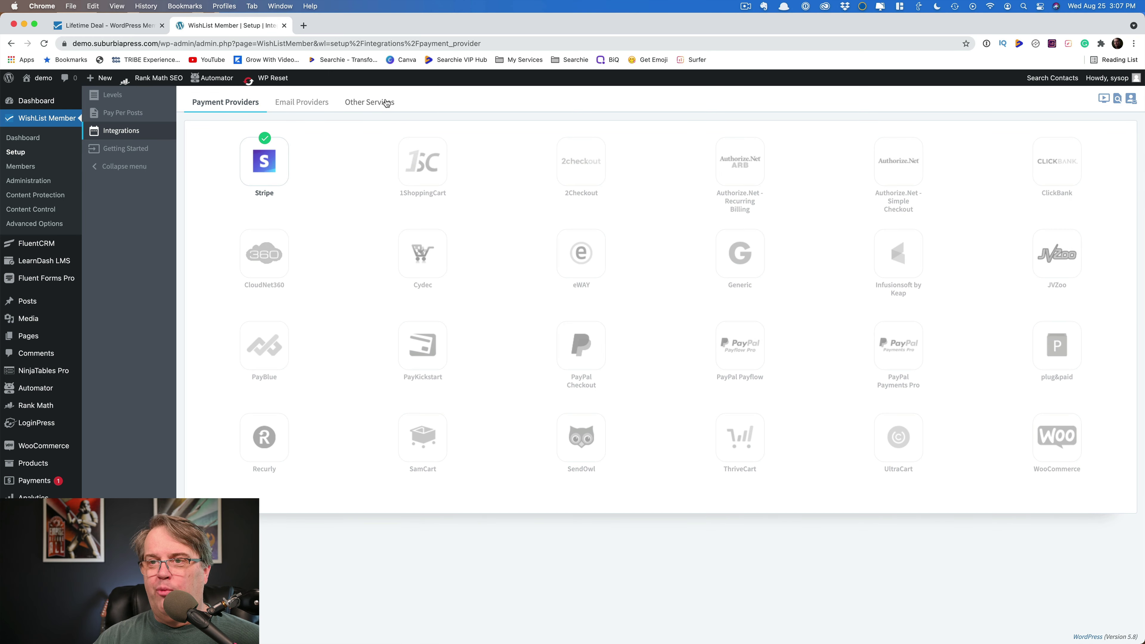
pyautogui.click(387, 105)
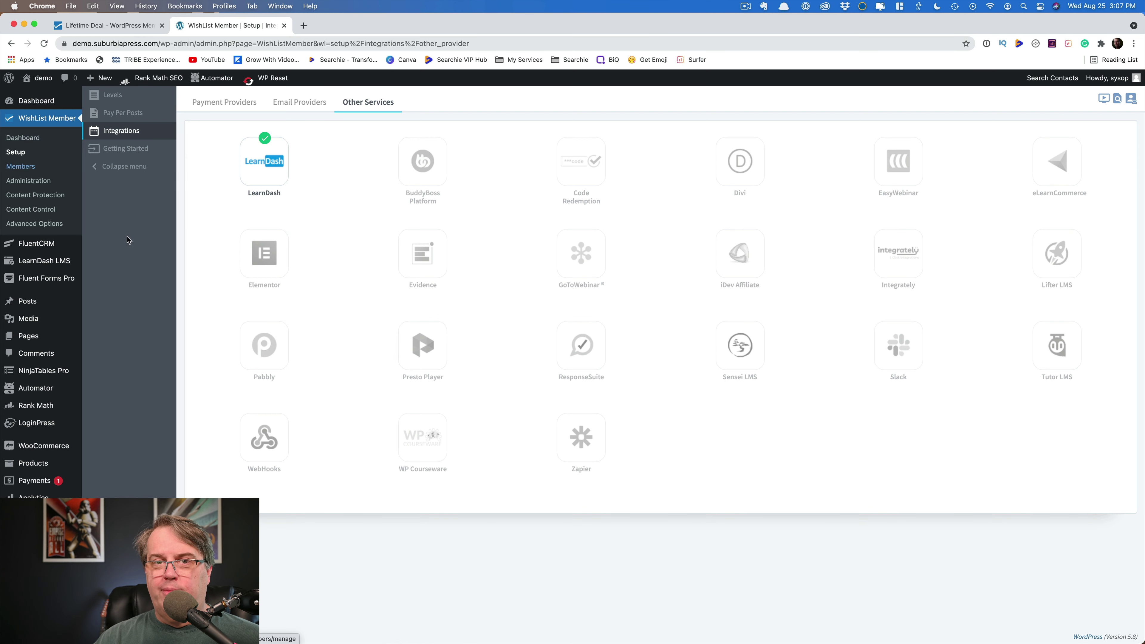
pyautogui.click(580, 439)
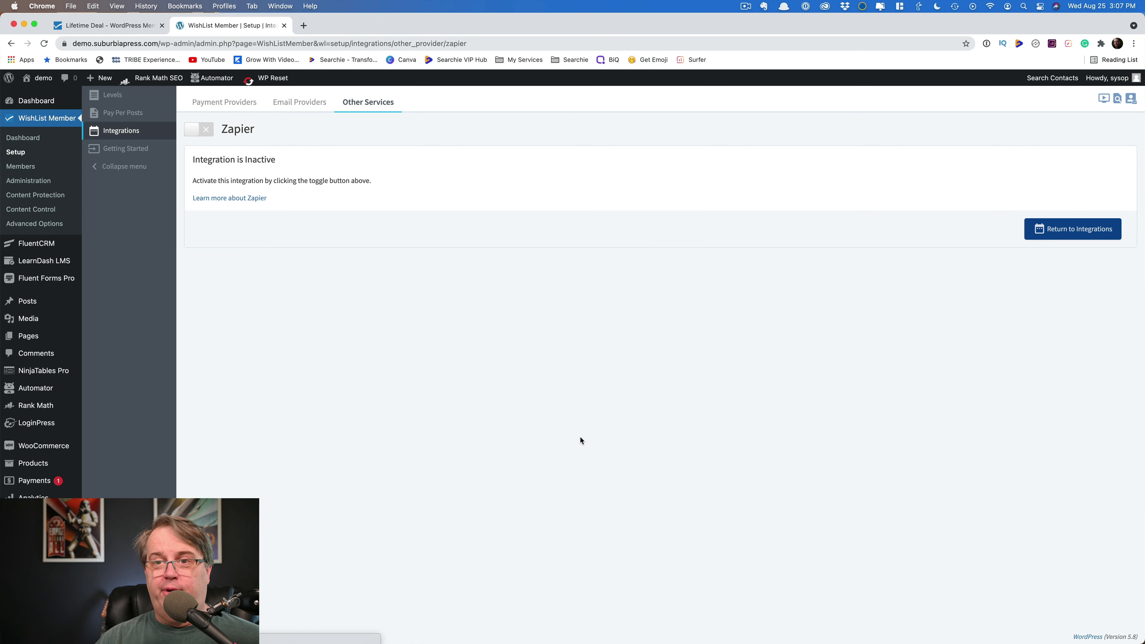